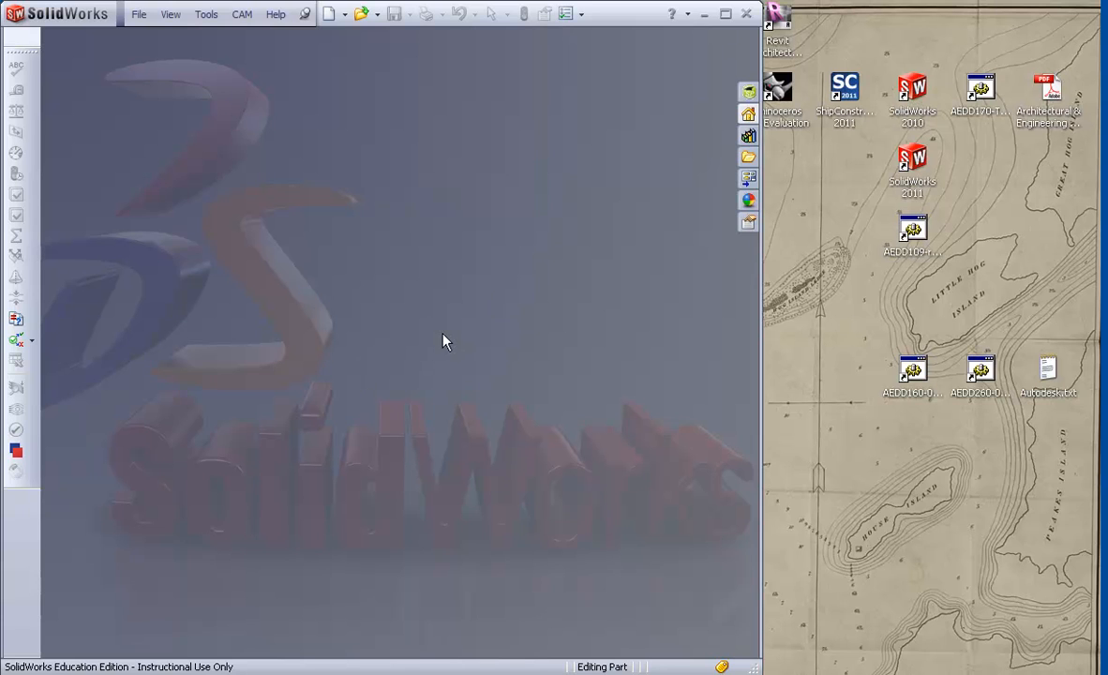
- Open the SolidWorks Tutorials and fit their window into the free space beside the SolidWorks window
{"action": "left_click", "coordinate": [749, 115]}
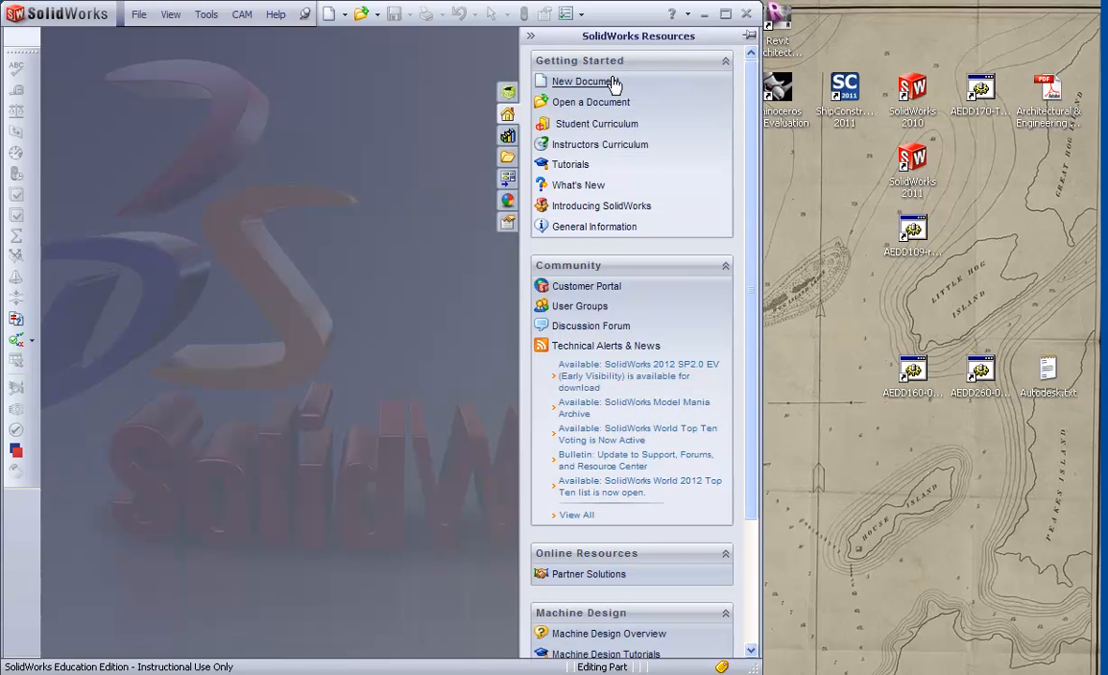
{"action": "left_click", "coordinate": [571, 169]}
{"action": "left_click_drag", "start_coordinate": [1047, 22], "coordinate": [958, 24]}
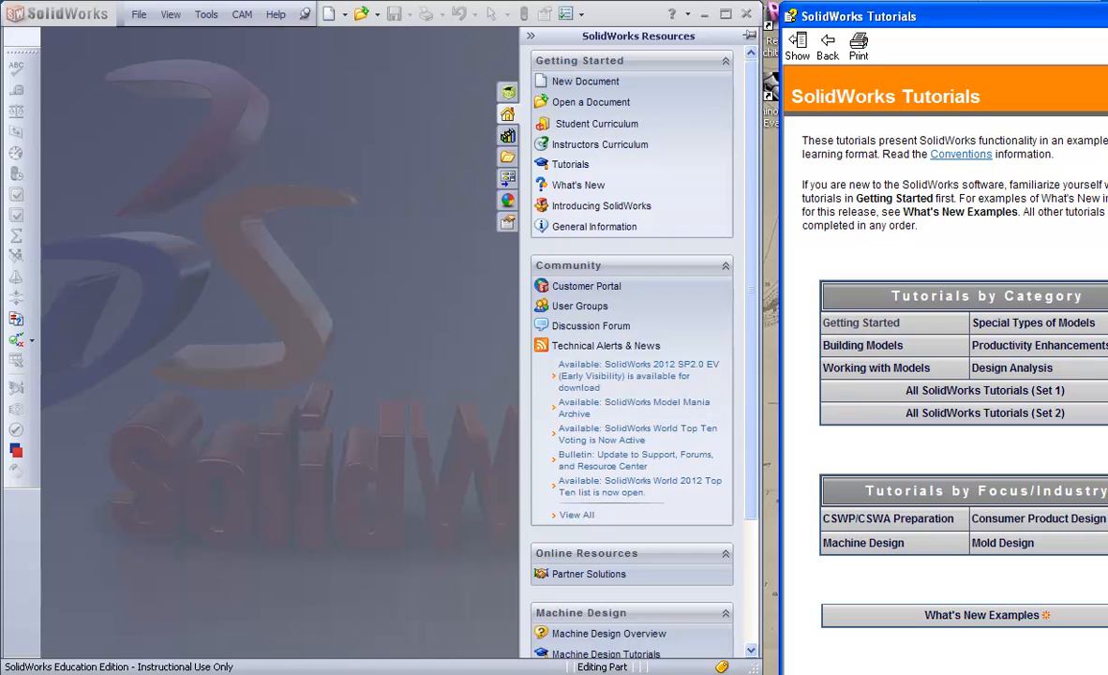
{"action": "mouse_move", "coordinate": [1107, 526]}
{"action": "left_mouse_down"}
{"action": "mouse_move", "coordinate": [1077, 525]}
{"action": "mouse_move", "coordinate": [1106, 525]}
{"action": "left_mouse_up"}
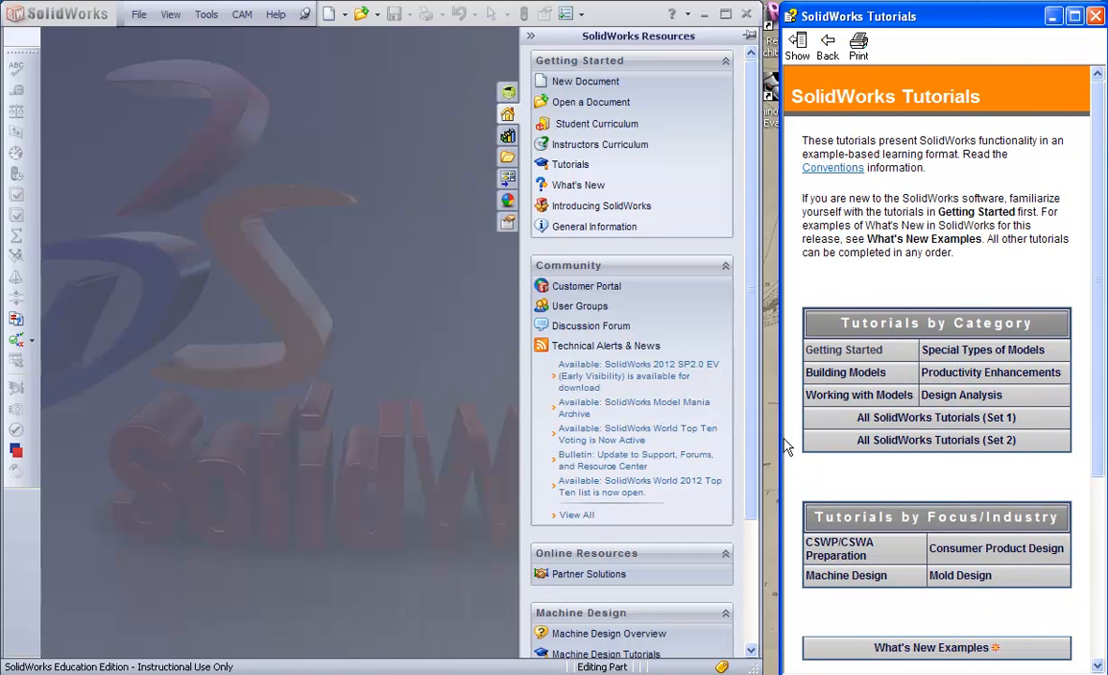
{"action": "left_click_drag", "start_coordinate": [781, 417], "coordinate": [769, 418]}
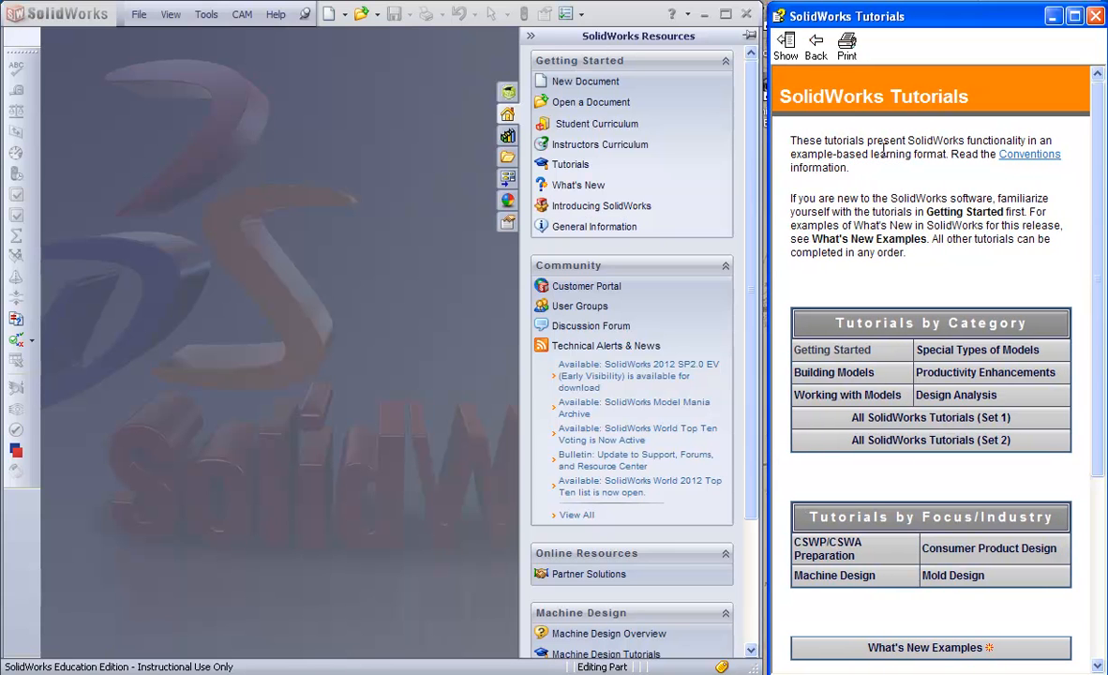
- Open the Introduction to SolidWorks lesson under Getting Started and advance it to the My First Part page
{"action": "left_click", "coordinate": [823, 349]}
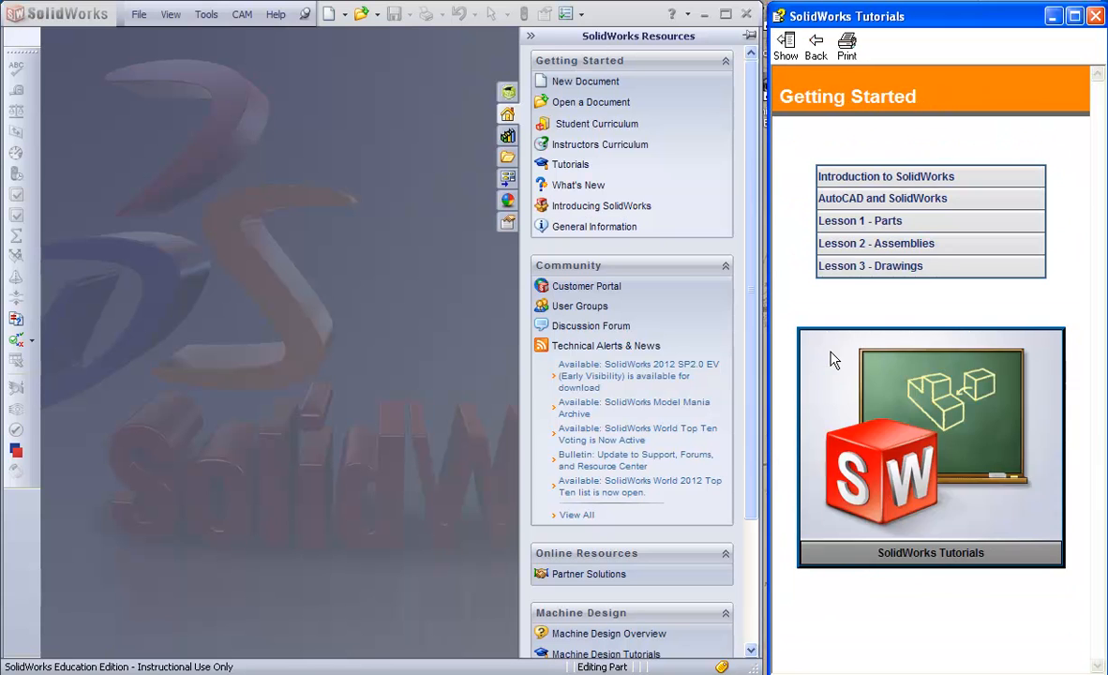
{"action": "left_click", "coordinate": [863, 177]}
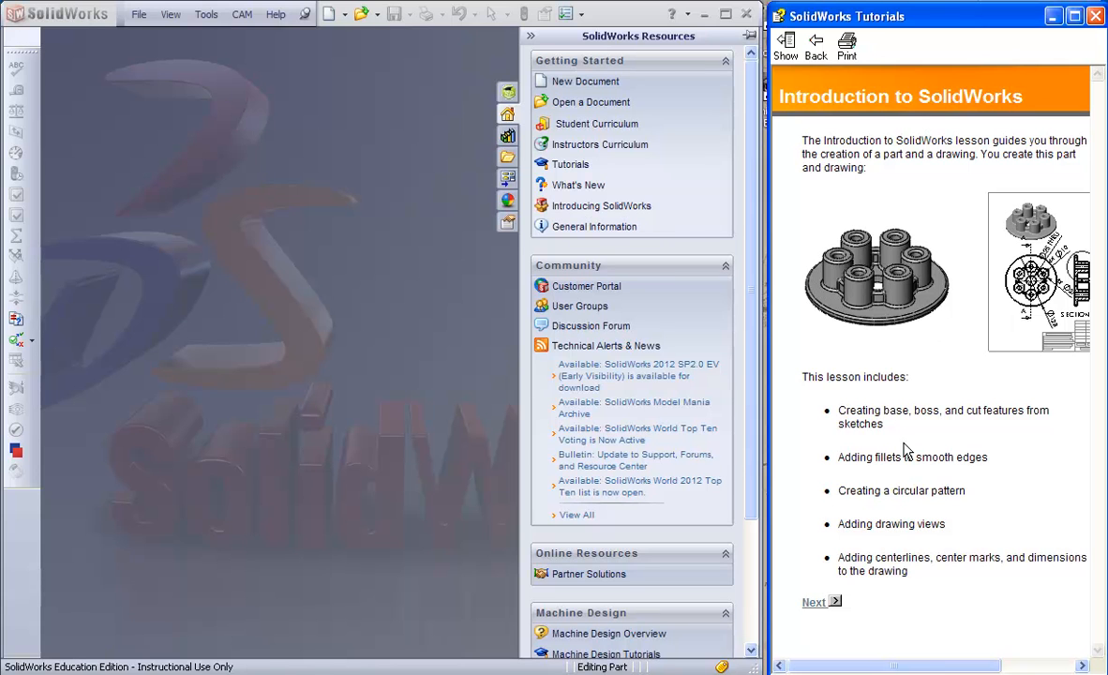
{"action": "left_click_drag", "start_coordinate": [861, 664], "coordinate": [806, 601]}
{"action": "left_click", "coordinate": [814, 602]}
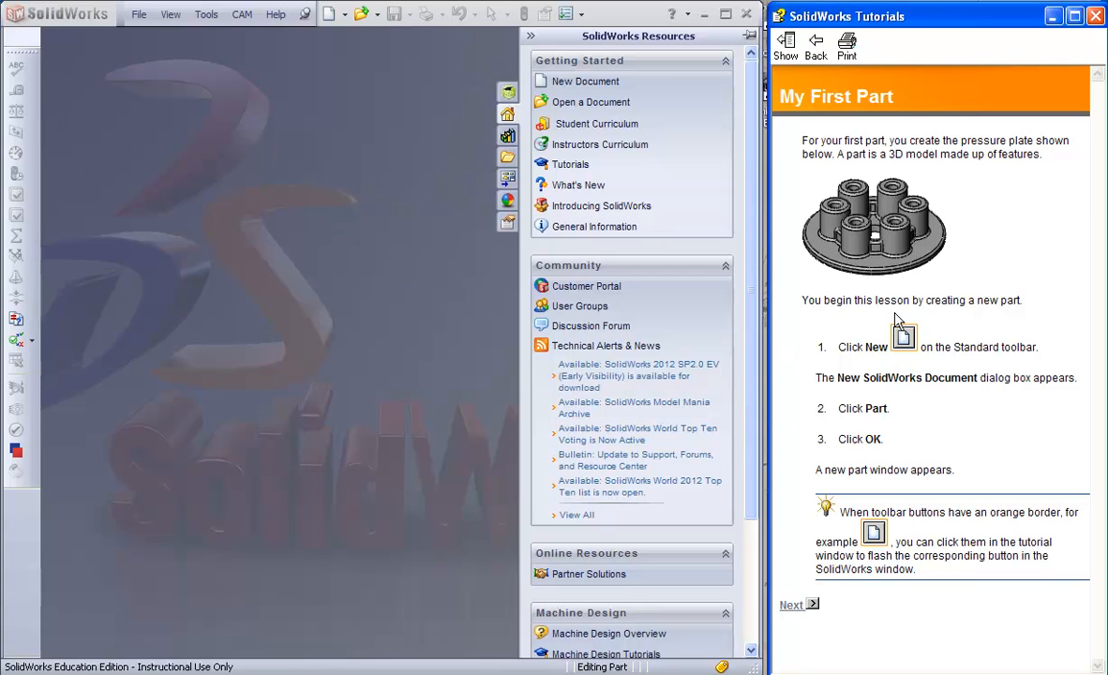
- Create a new part document
{"action": "left_click", "coordinate": [905, 344]}
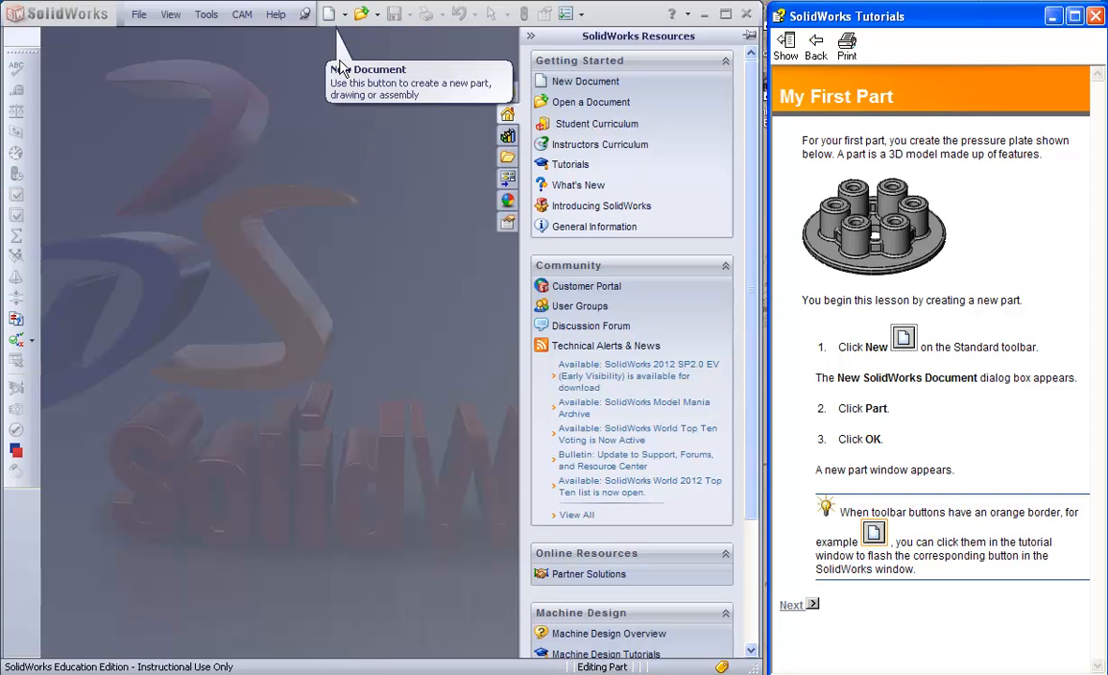
{"action": "left_click", "coordinate": [329, 15]}
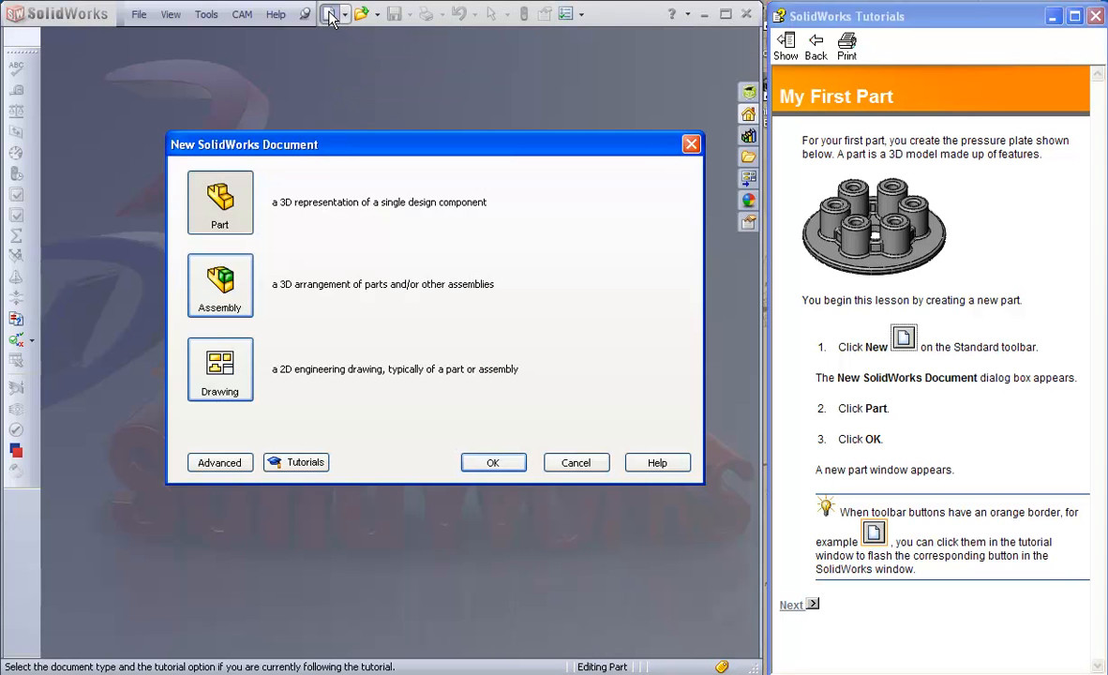
{"action": "left_click", "coordinate": [233, 213]}
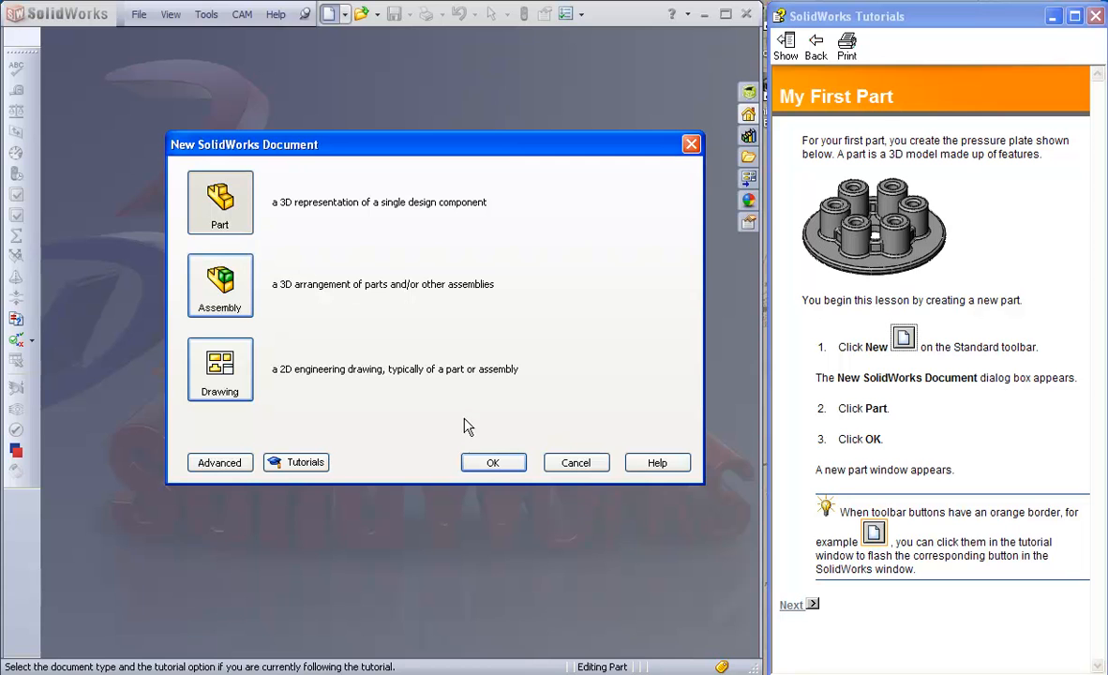
{"action": "left_click", "coordinate": [500, 462]}
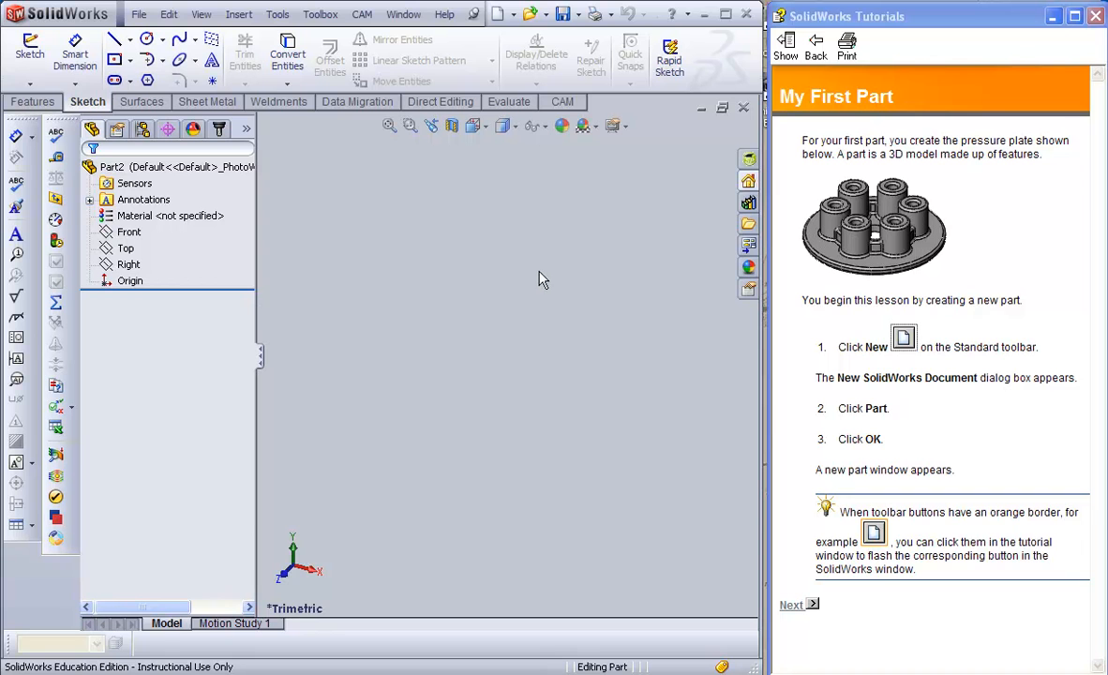
- Bring up the tutorial's Sketching the Circle page and start an Extruded Boss/Base with its sketch on the Top plane
{"action": "left_click", "coordinate": [791, 606]}
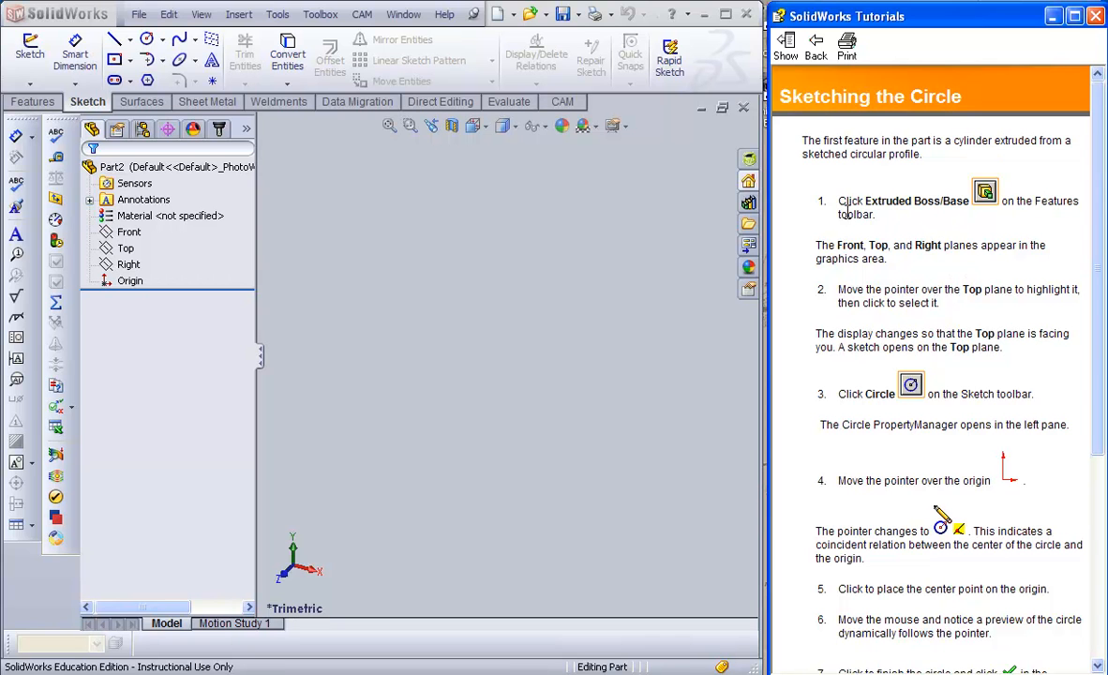
{"action": "left_click", "coordinate": [985, 194]}
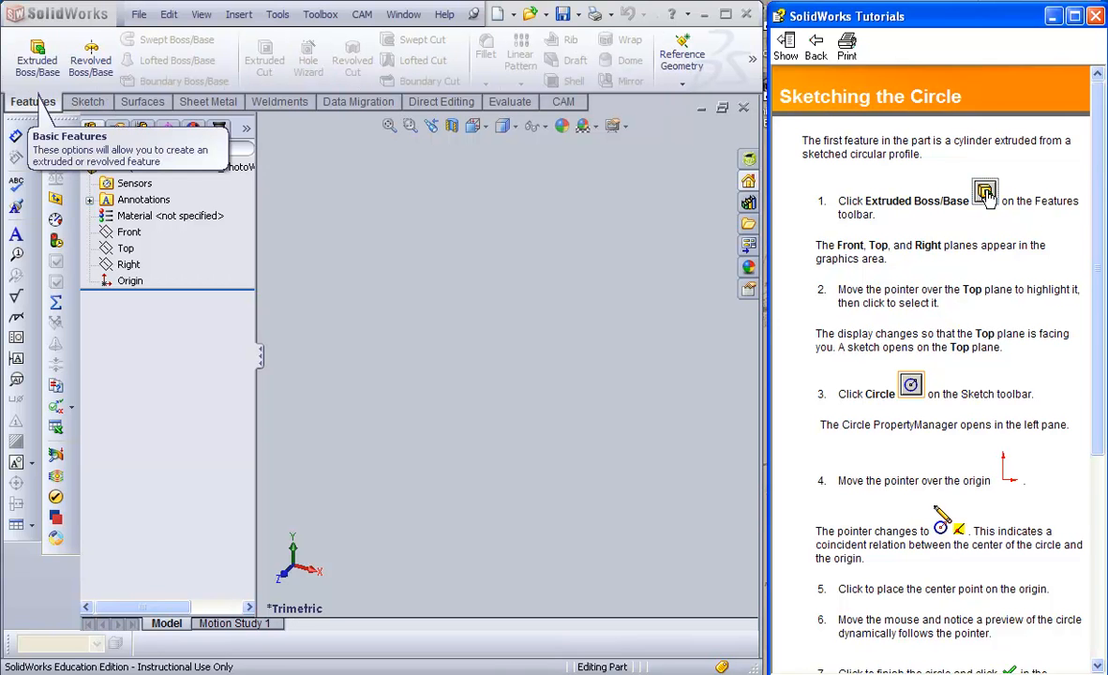
{"action": "left_click", "coordinate": [36, 69]}
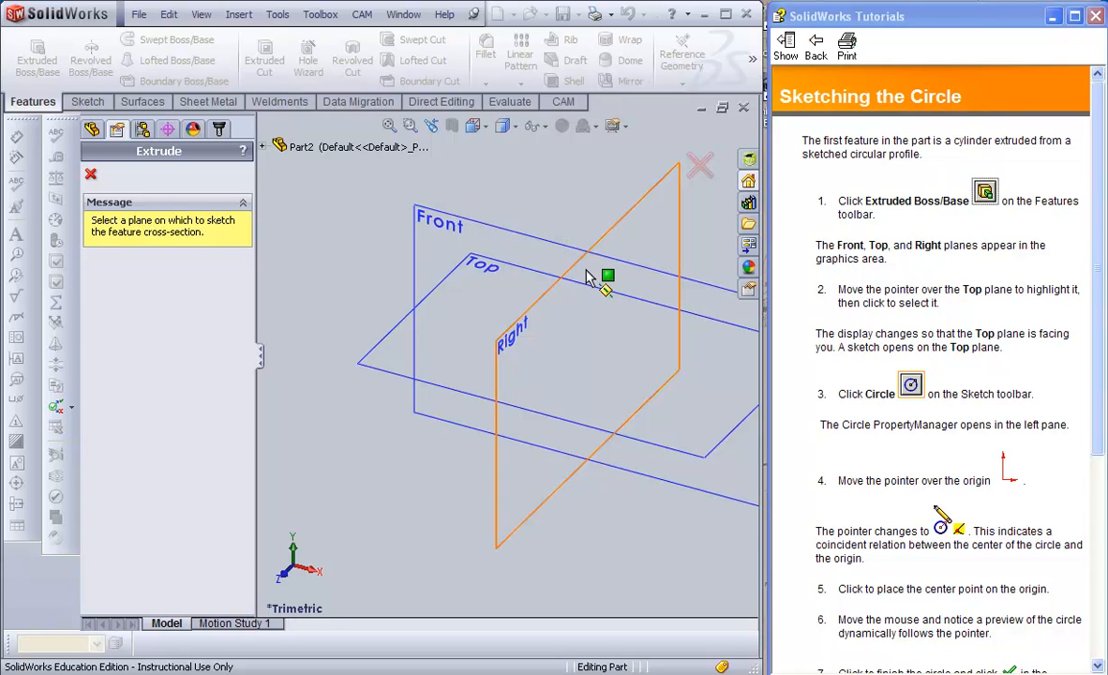
{"action": "left_click", "coordinate": [529, 277]}
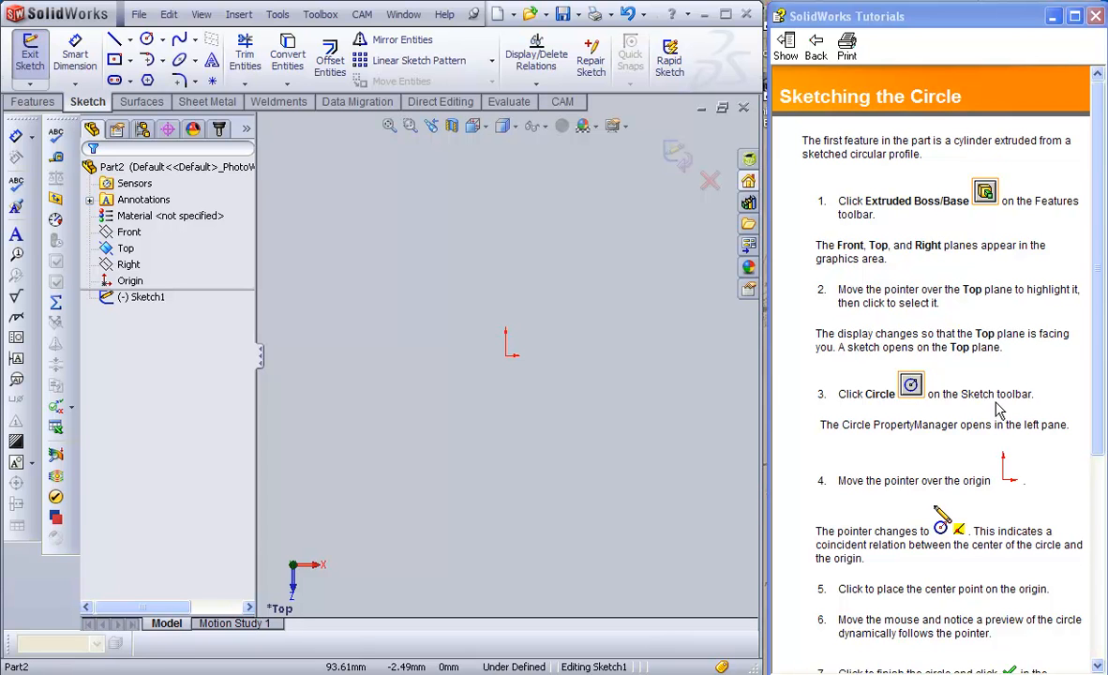
{"action": "left_click", "coordinate": [41, 102]}
{"action": "left_click", "coordinate": [73, 103]}
{"action": "left_click", "coordinate": [35, 103]}
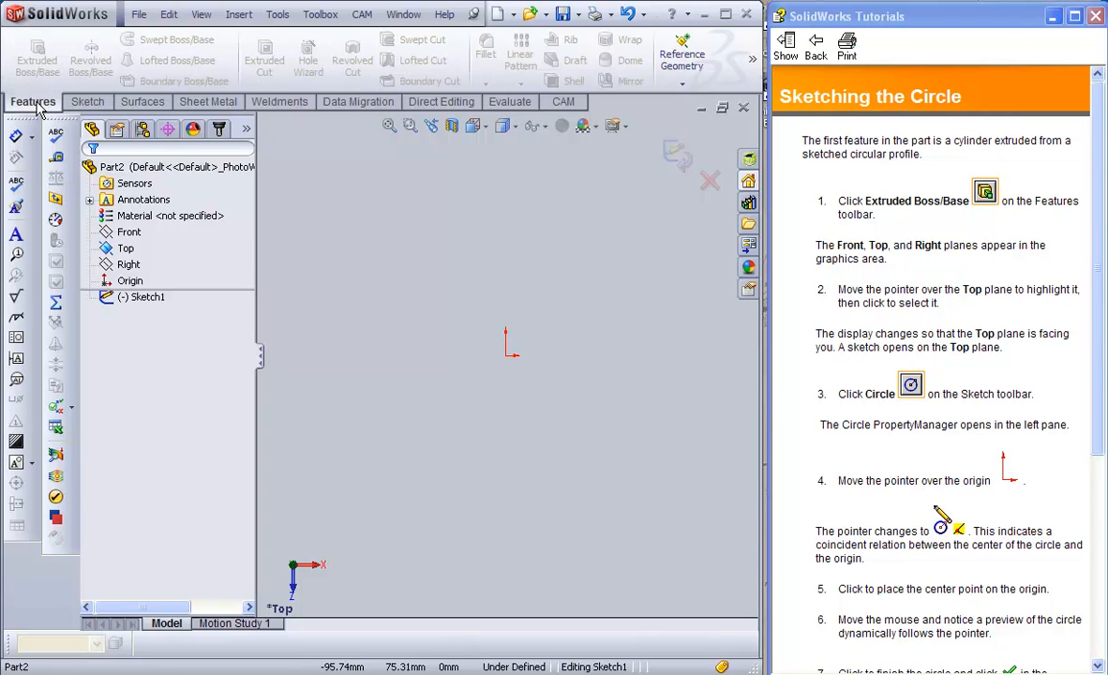
{"action": "left_click", "coordinate": [87, 102]}
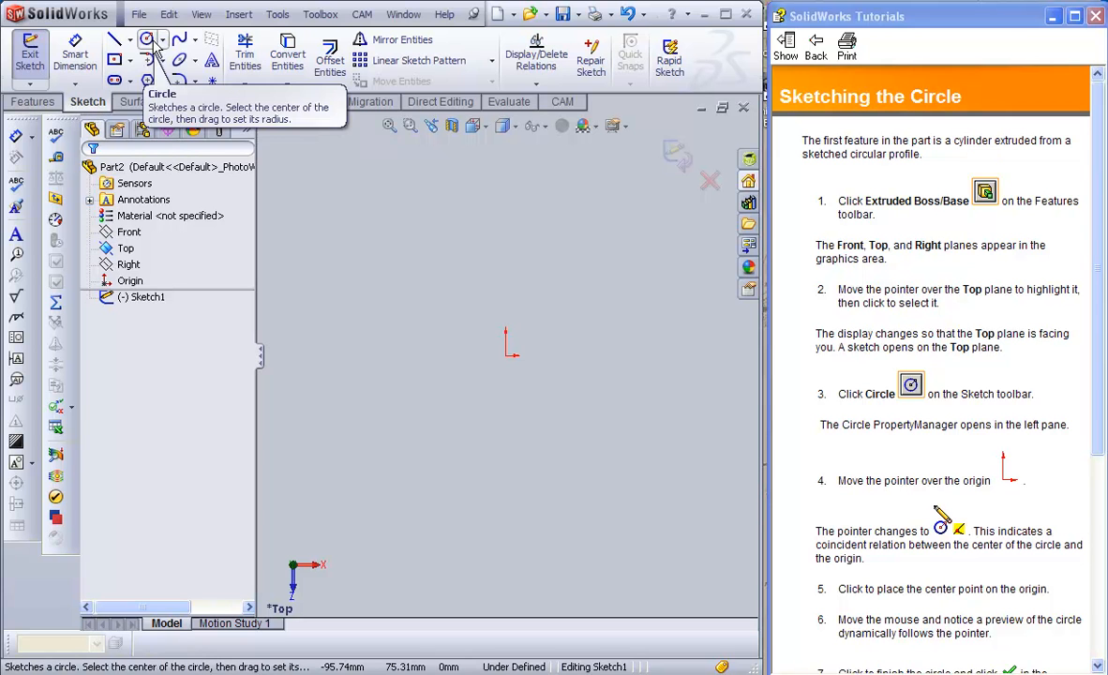
- Sketch a circle centred on the origin with a radius of about 72 mm
{"action": "left_click", "coordinate": [914, 387]}
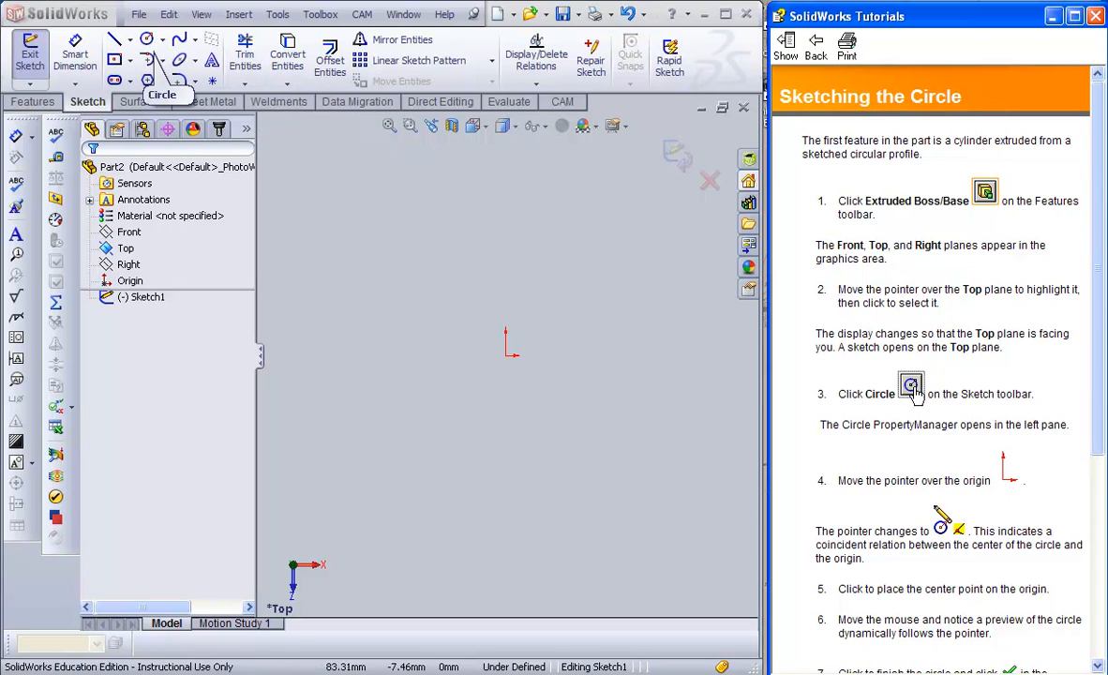
{"action": "left_click", "coordinate": [148, 41]}
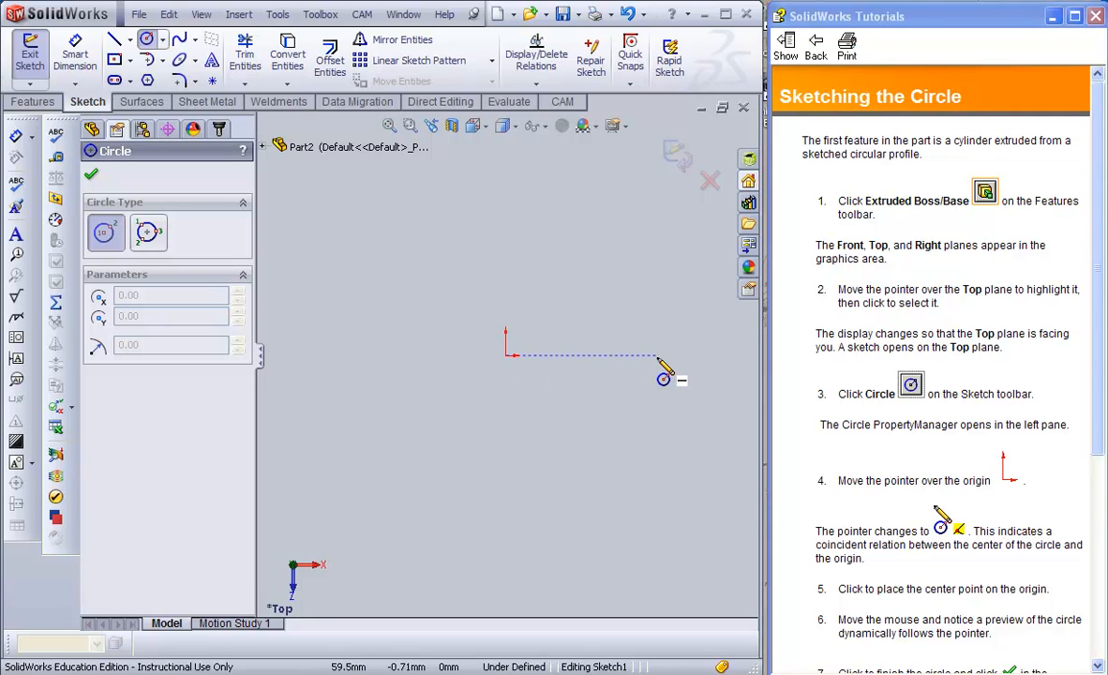
{"action": "left_click", "coordinate": [508, 356]}
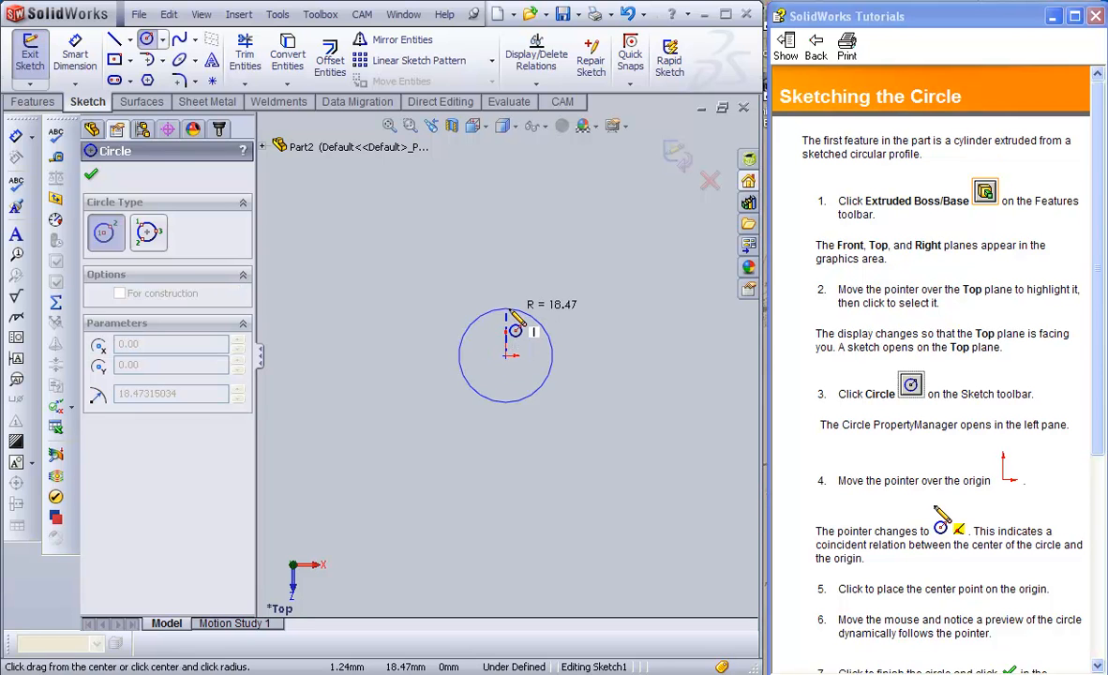
{"action": "left_click", "coordinate": [620, 219]}
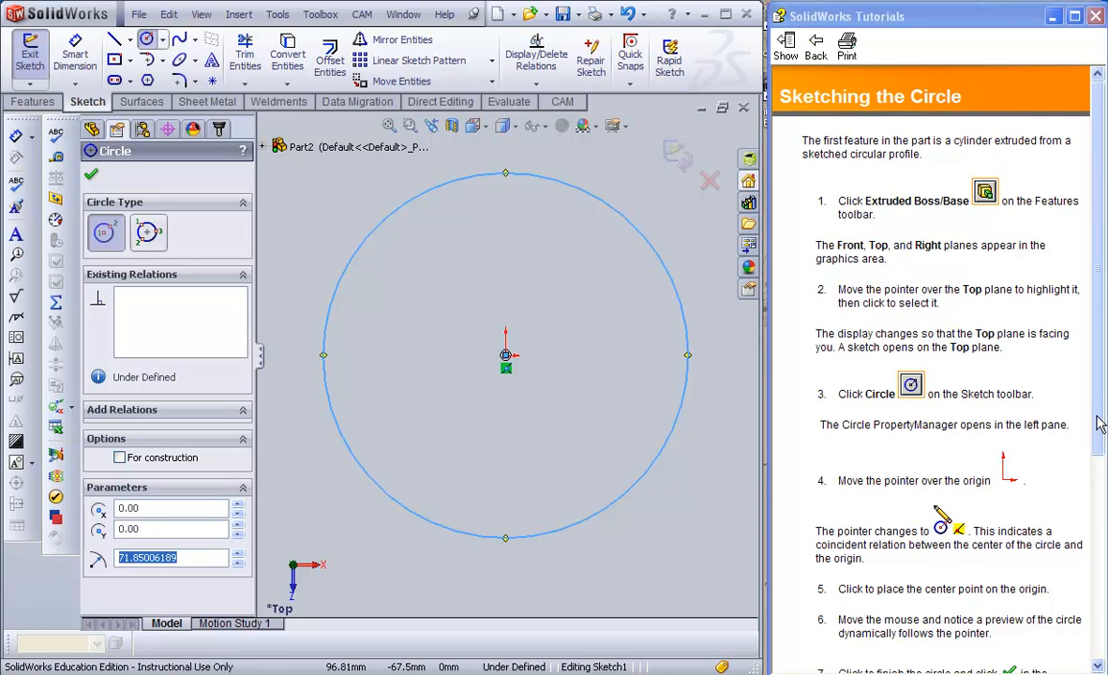
- Advance the tutorial to Adding Dimensions and dimension the circle's diameter to 128 mm with Smart Dimension
{"action": "scroll", "coordinate": [1099, 568], "scroll_direction": "down", "scroll_amount": 5}
{"action": "scroll", "coordinate": [1099, 568], "scroll_direction": "down", "scroll_amount": 2}
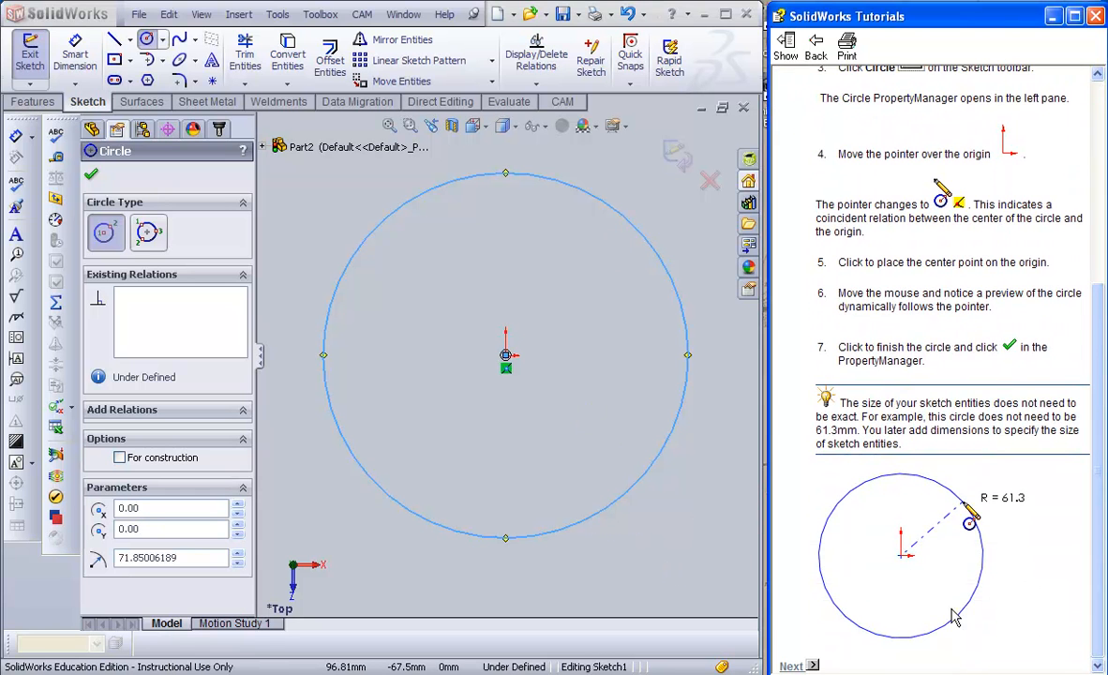
{"action": "left_click", "coordinate": [793, 667]}
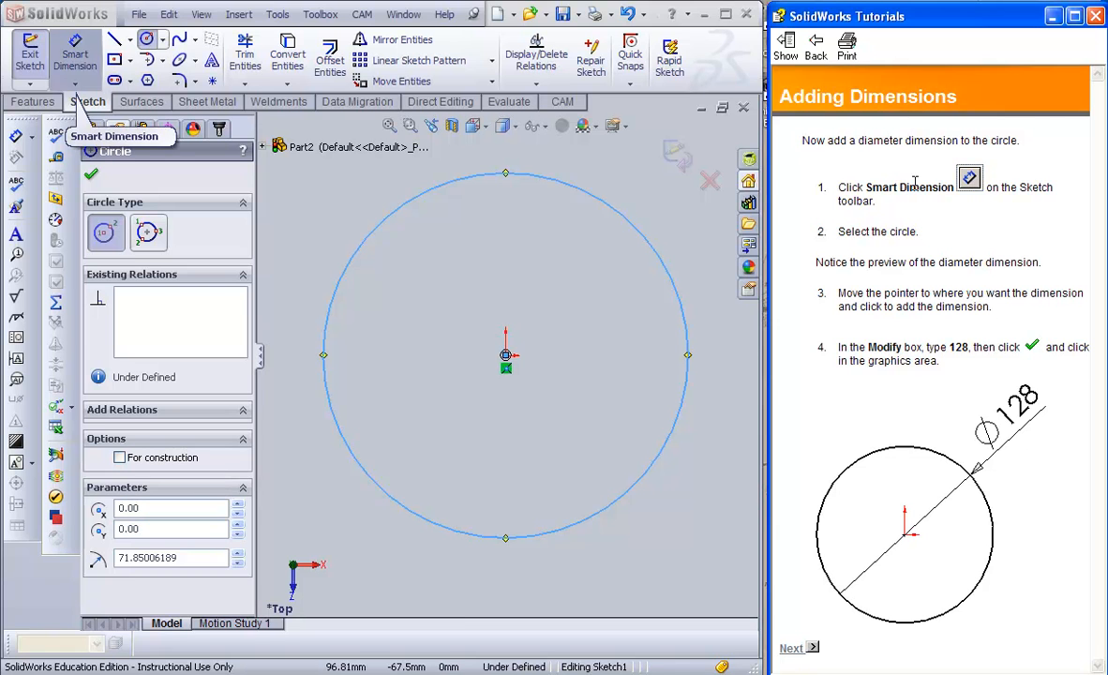
{"action": "left_click", "coordinate": [971, 179]}
{"action": "left_click", "coordinate": [611, 215]}
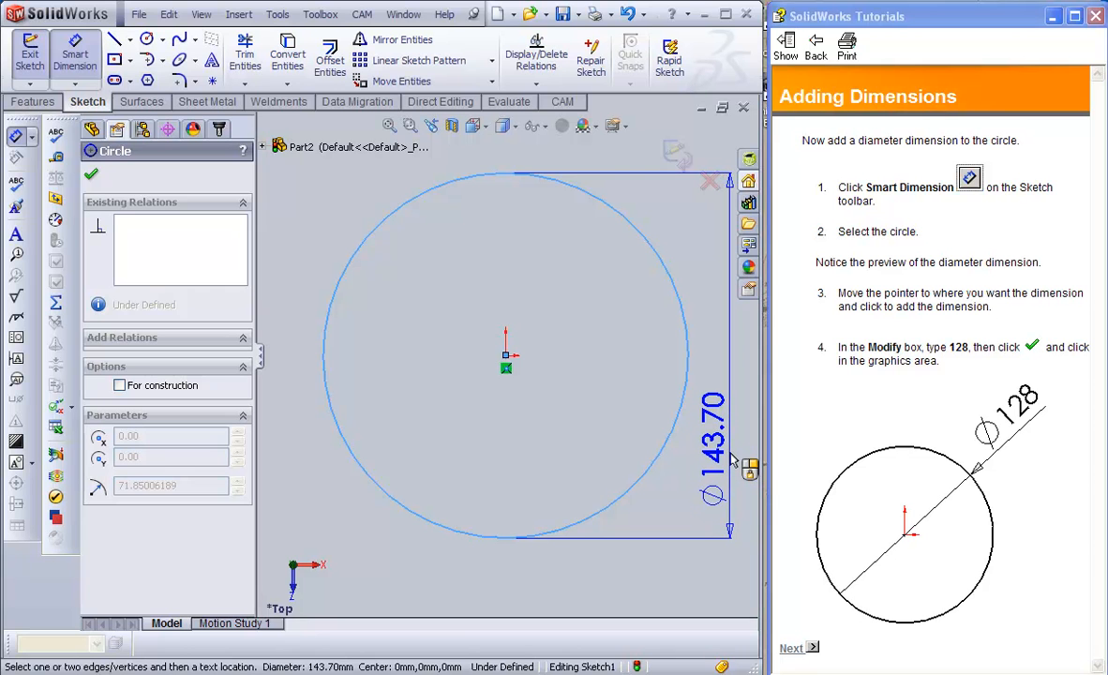
{"action": "left_click", "coordinate": [734, 461]}
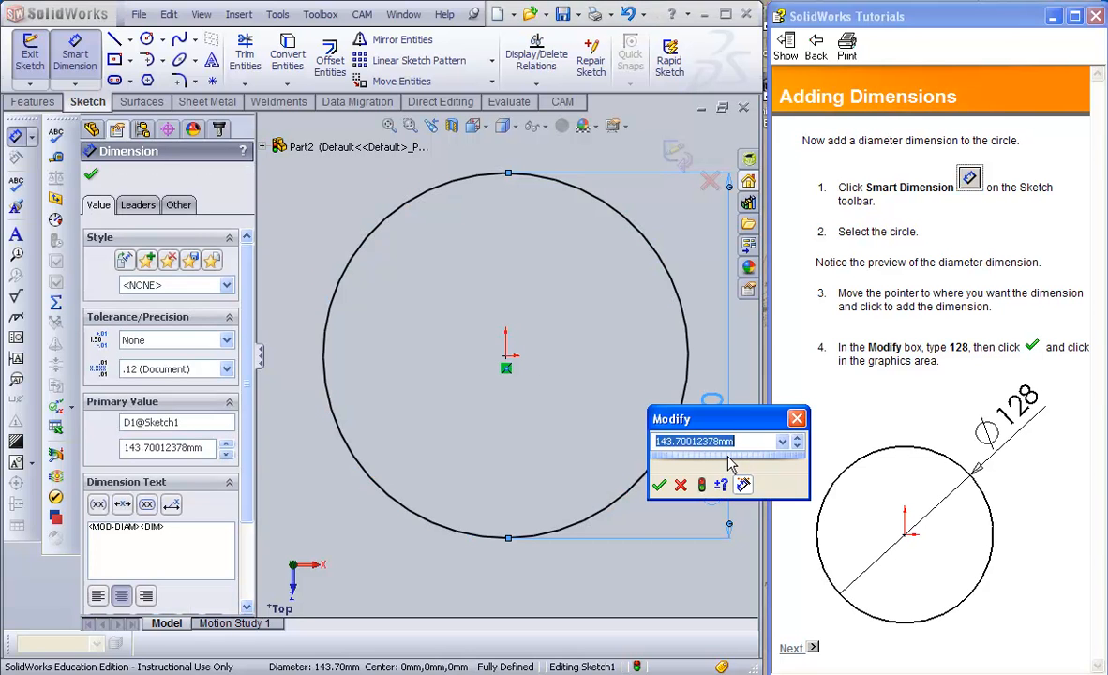
{"action": "type", "text": "128"}
{"action": "key", "text": "Return"}
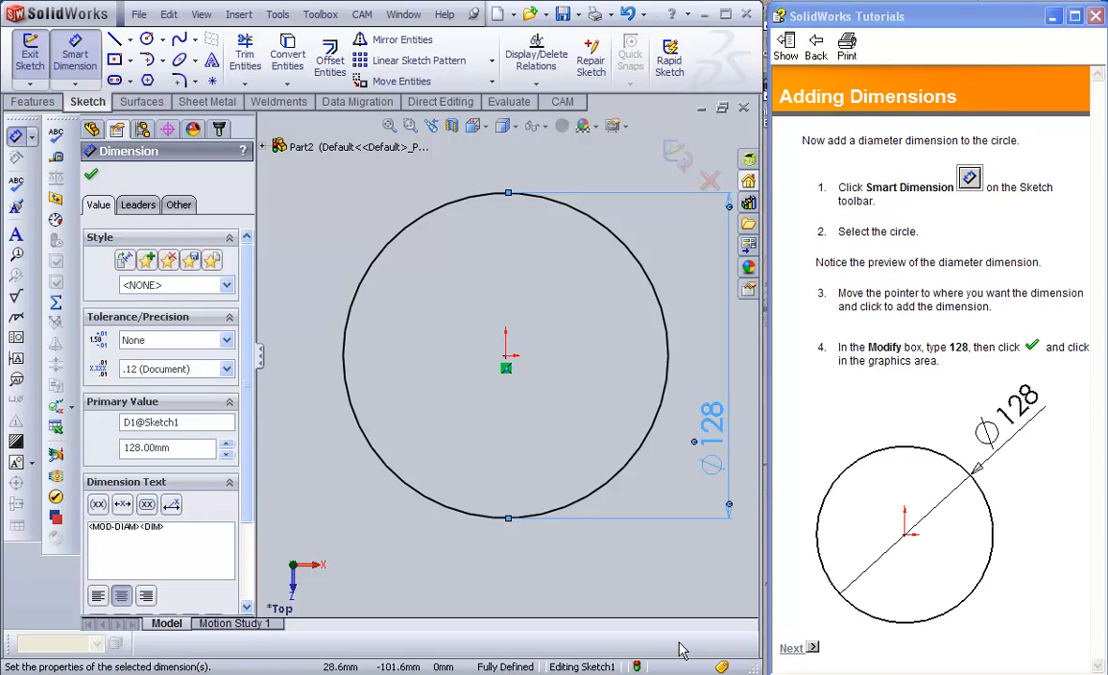
- Advance the tutorial to Extruding the Base Feature, exit the sketch and extrude the circle as a Blind boss 7 mm deep
{"action": "left_click", "coordinate": [789, 648]}
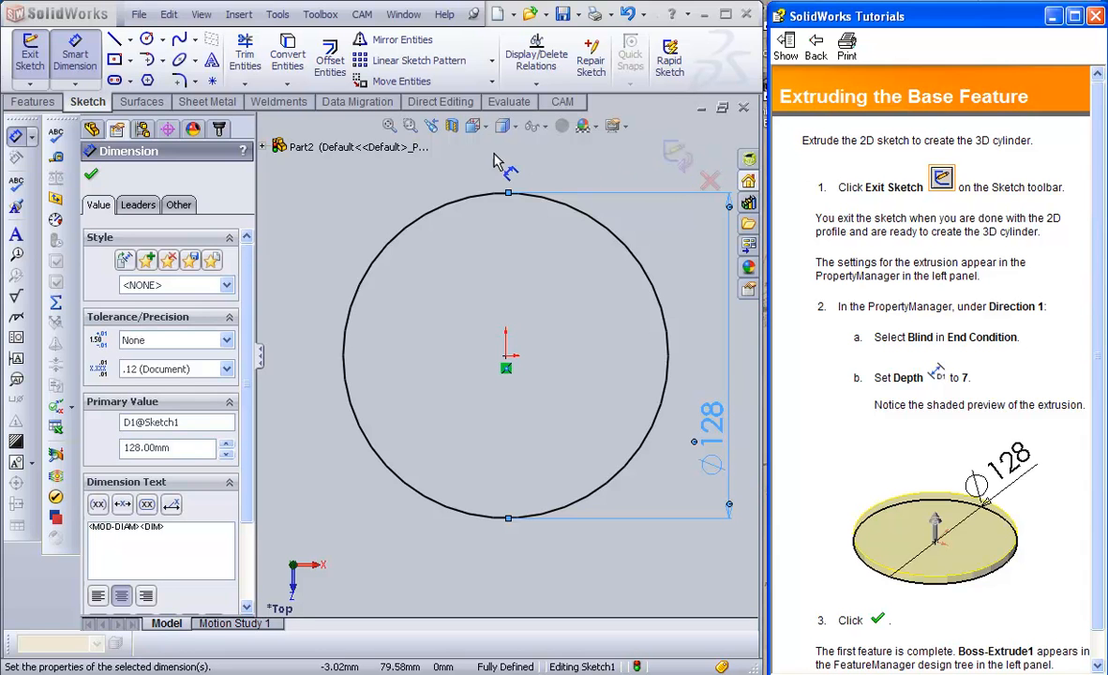
{"action": "left_click", "coordinate": [29, 60]}
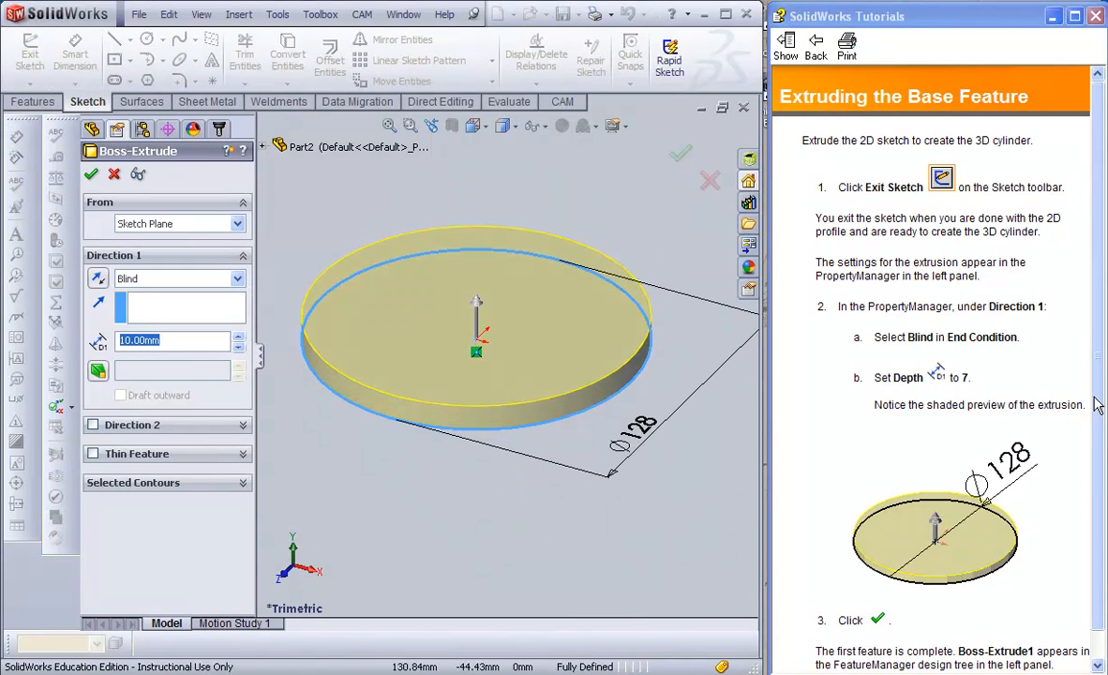
{"action": "scroll", "coordinate": [1096, 407], "scroll_direction": "down", "scroll_amount": 1}
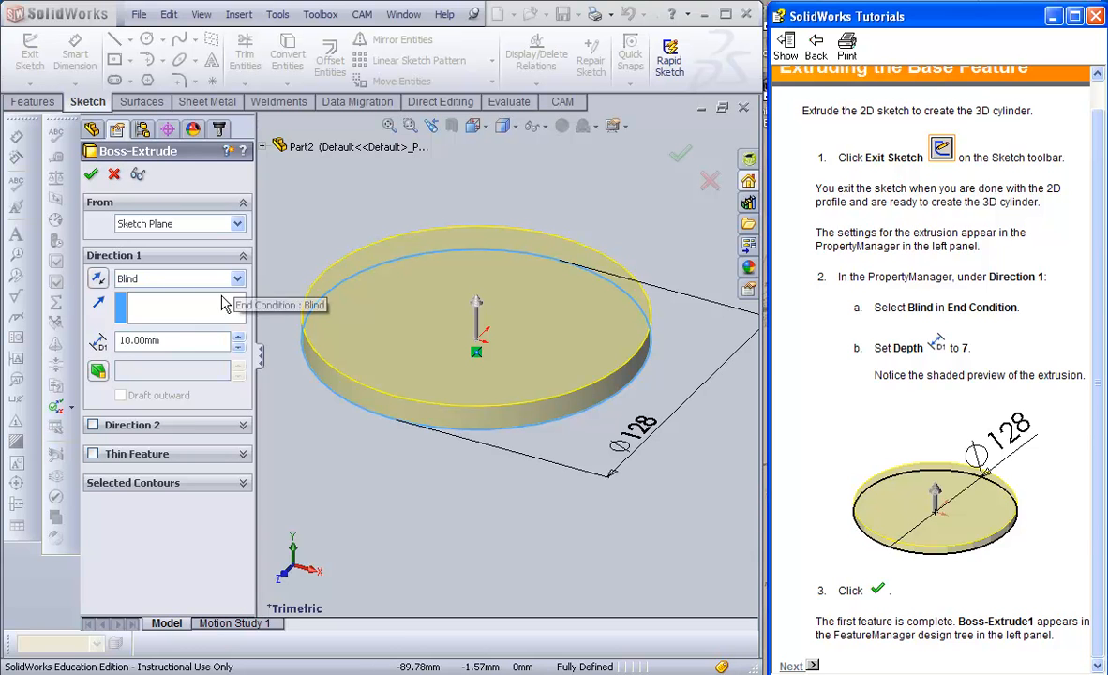
{"action": "left_click", "coordinate": [181, 343]}
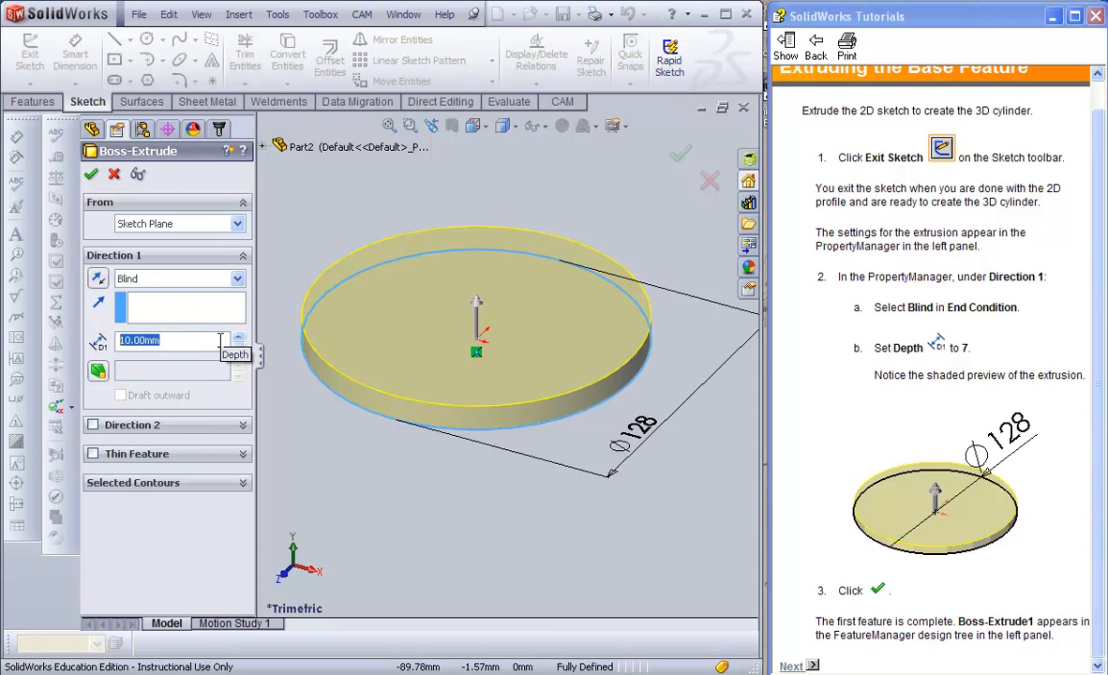
{"action": "type", "text": "7"}
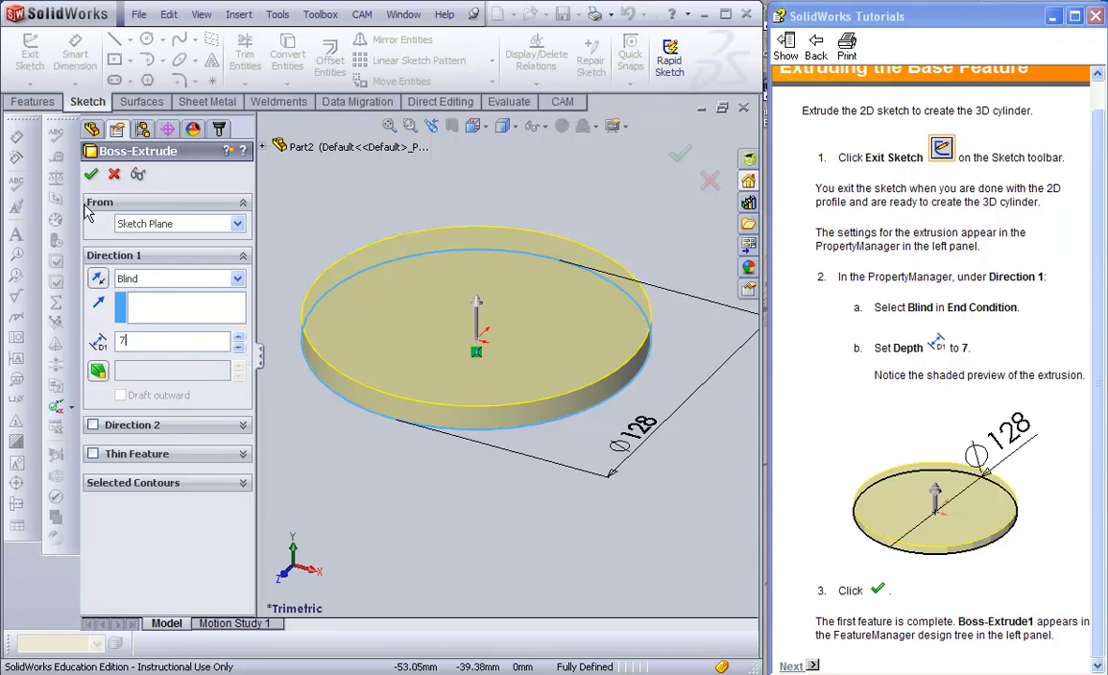
{"action": "left_click", "coordinate": [91, 174]}
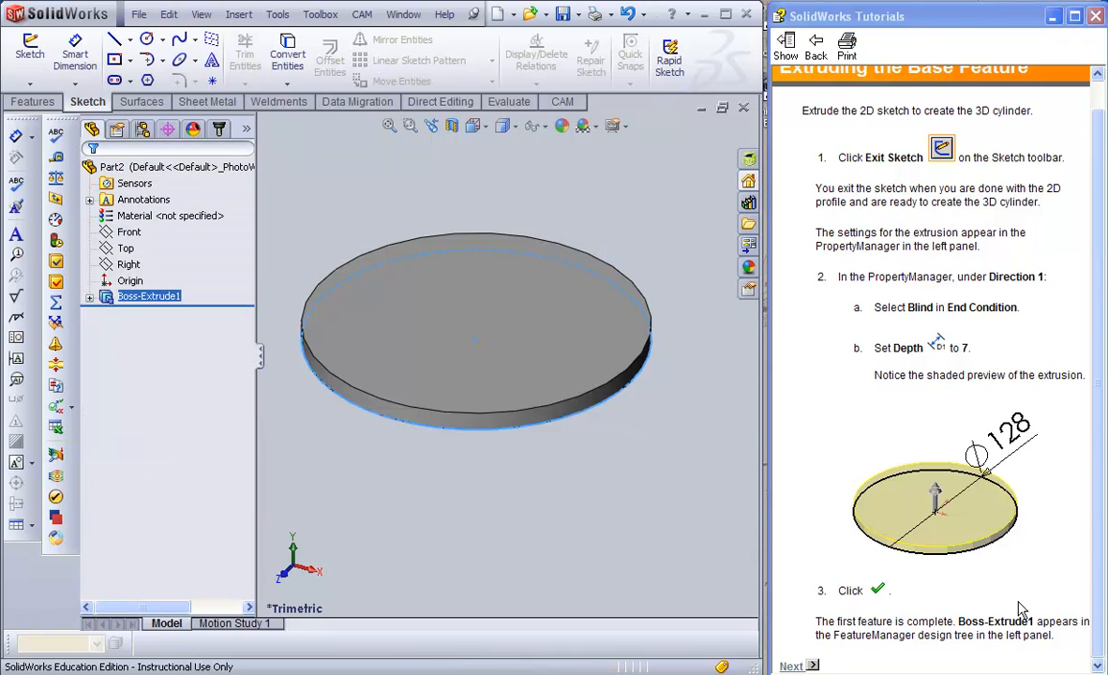
- Advance the tutorial past Saving the Part to the Sketching the Boss page and view its instructions
{"action": "left_click", "coordinate": [794, 667]}
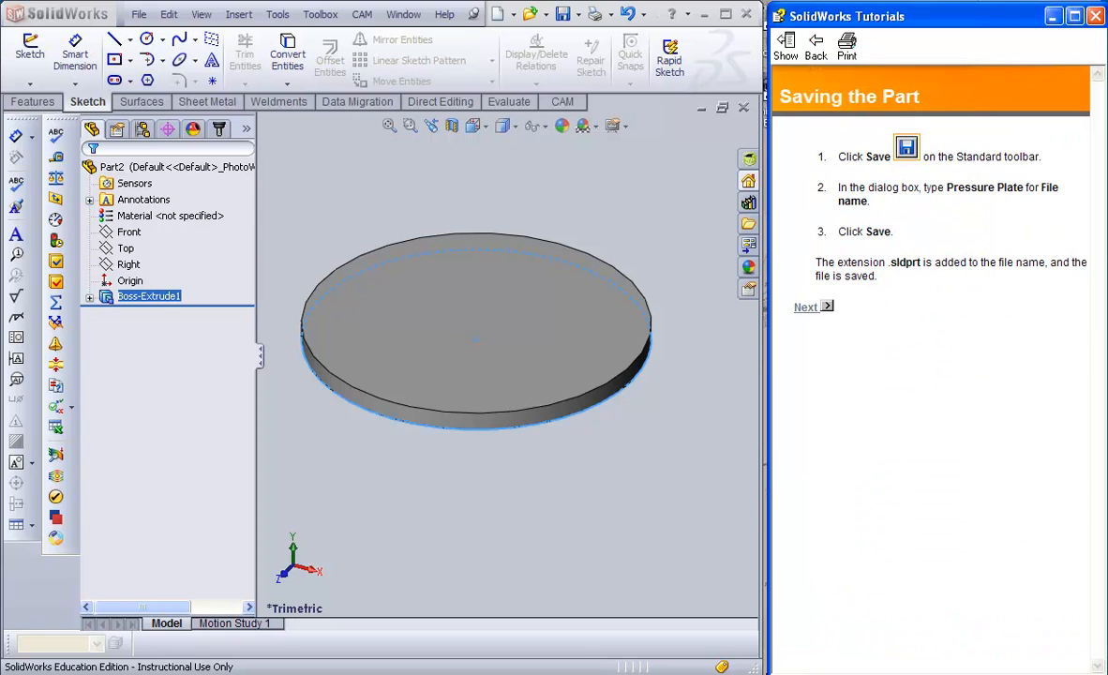
{"action": "left_click", "coordinate": [807, 310]}
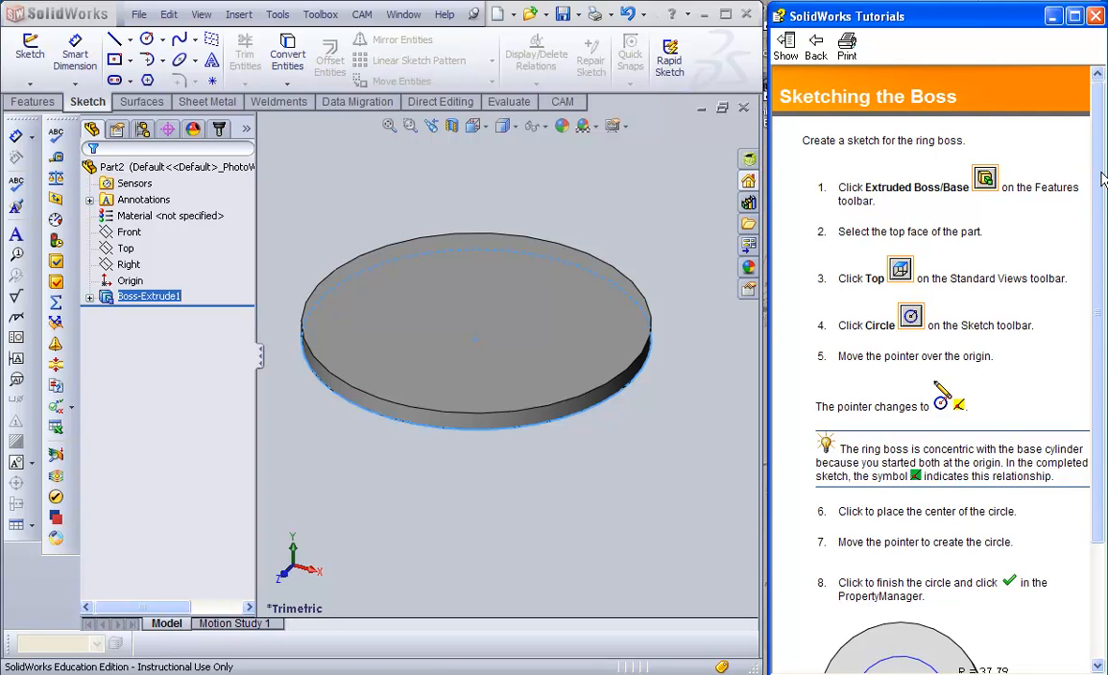
{"action": "left_click_drag", "start_coordinate": [1102, 179], "coordinate": [1076, 199]}
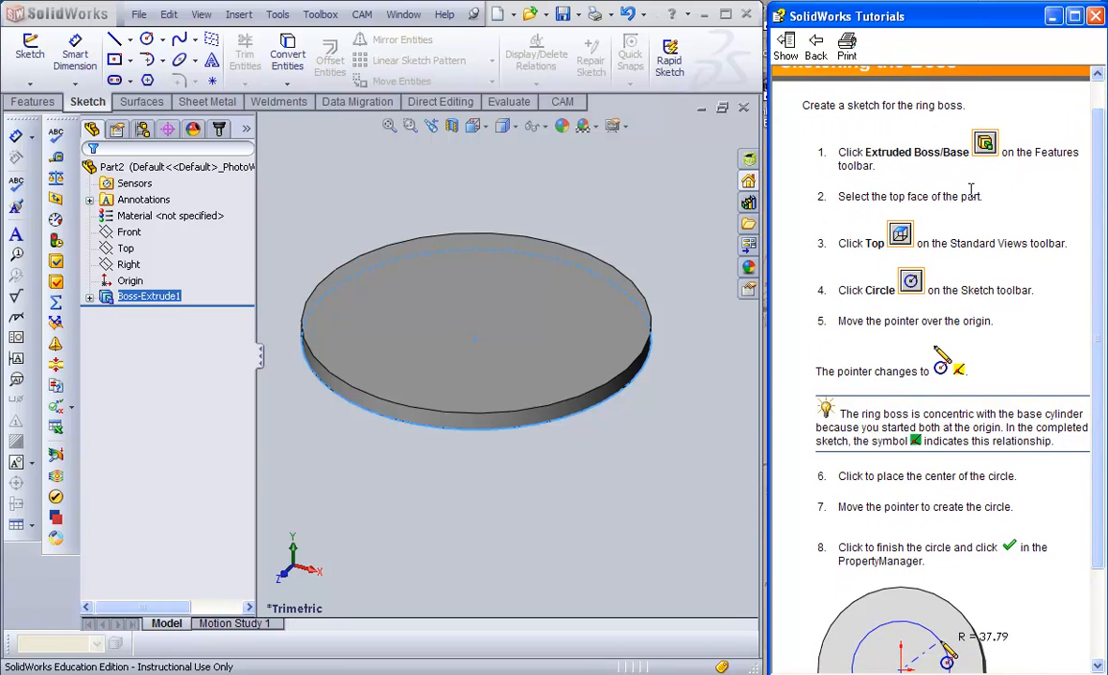
- Start an extruded boss on the disc's top face and sketch an origin-centred circle with a radius of about 40 mm, viewed from the top
{"action": "left_click", "coordinate": [32, 101]}
{"action": "left_click", "coordinate": [33, 60]}
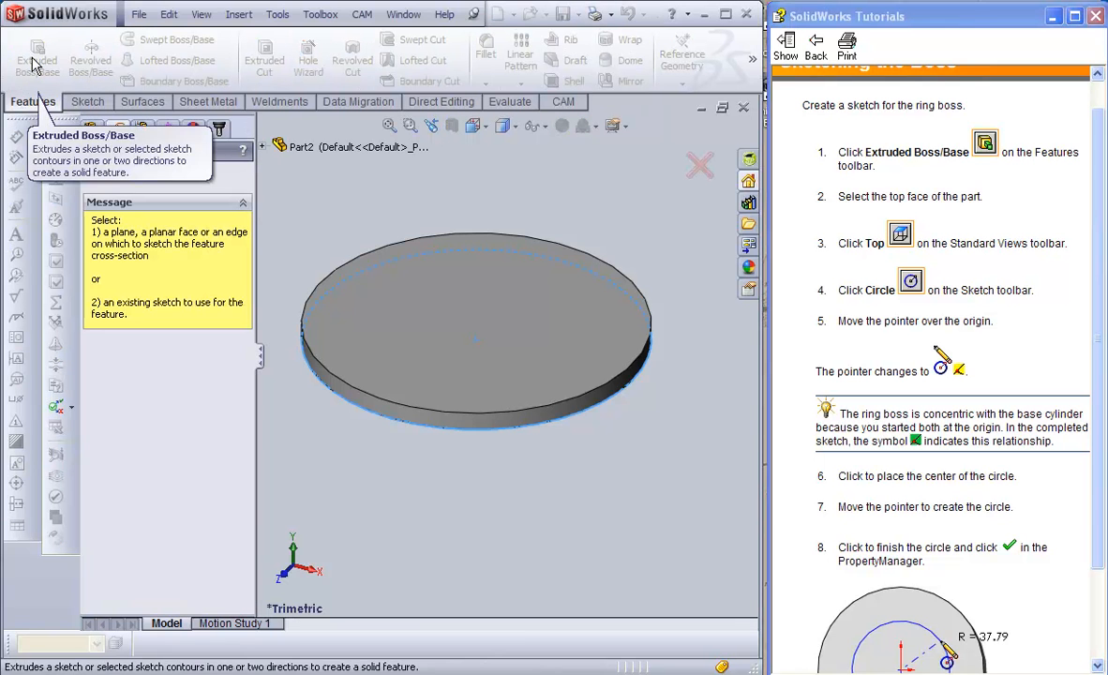
{"action": "left_click", "coordinate": [450, 301]}
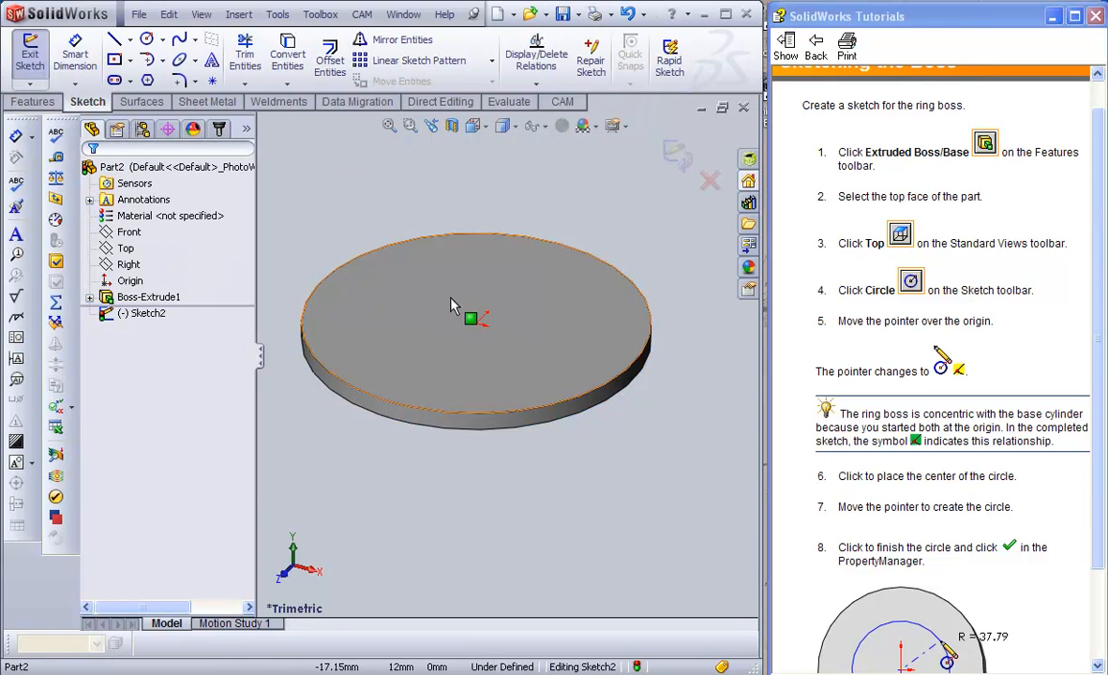
{"action": "left_click", "coordinate": [150, 42]}
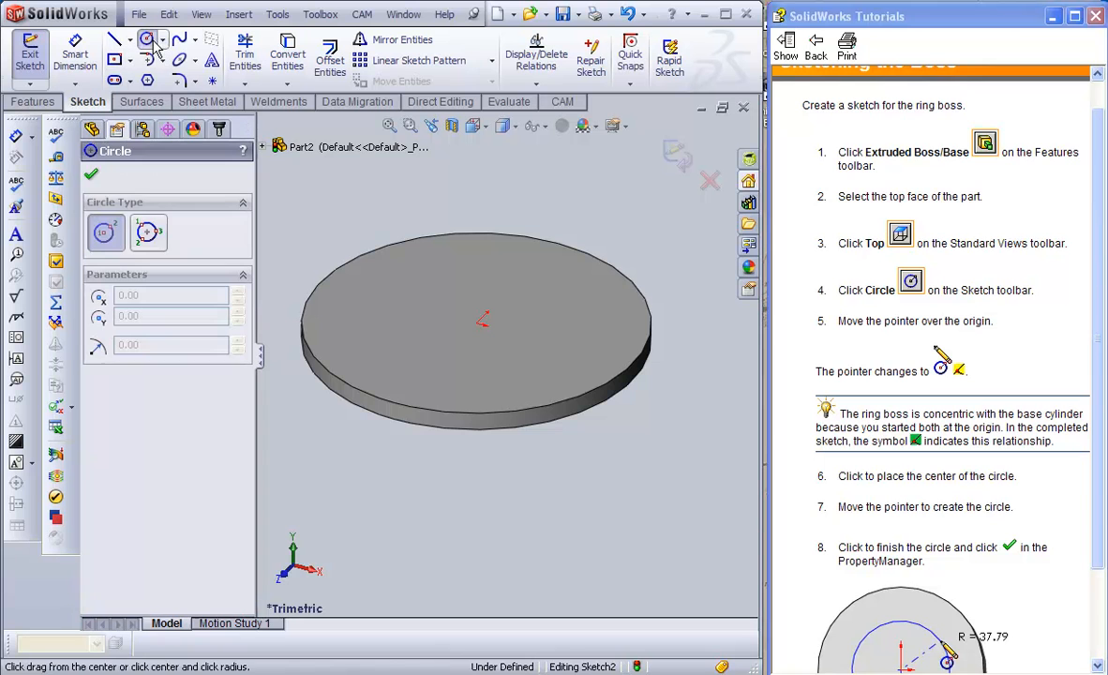
{"action": "left_click", "coordinate": [478, 323]}
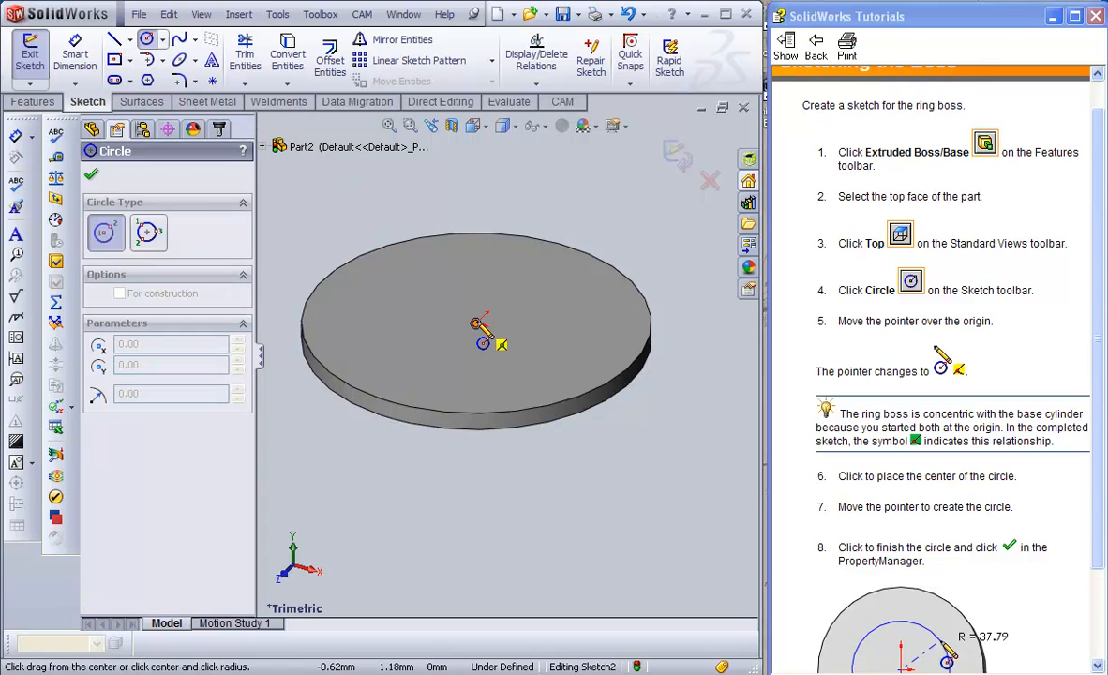
{"action": "left_click", "coordinate": [568, 376]}
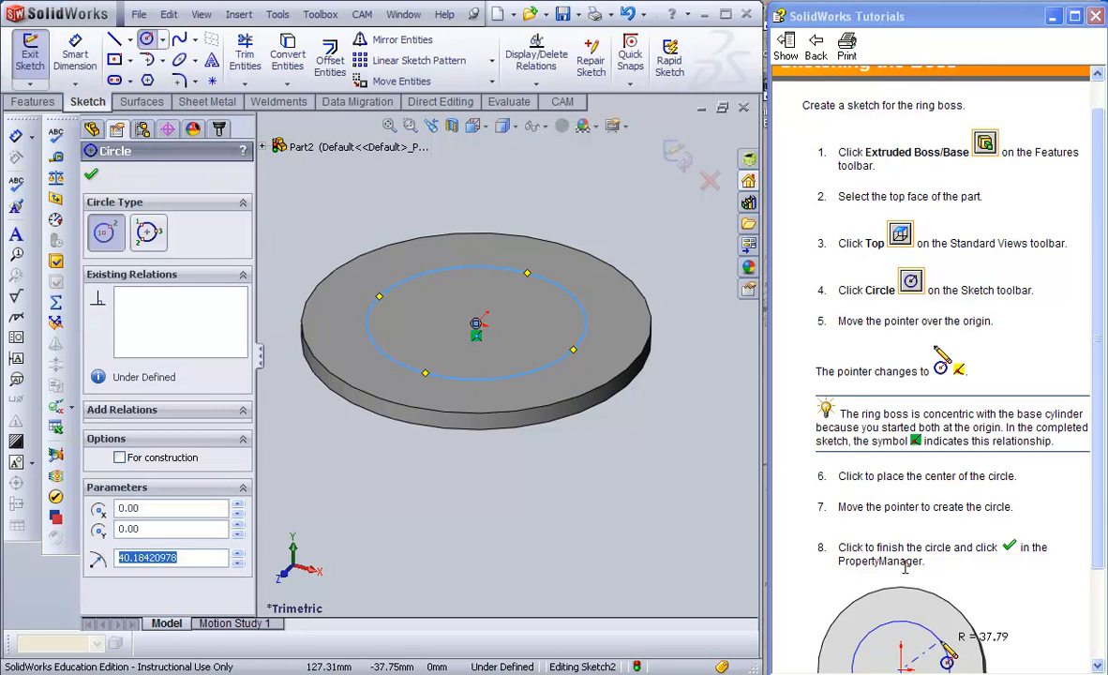
{"action": "left_click", "coordinate": [488, 132]}
{"action": "left_click", "coordinate": [500, 153]}
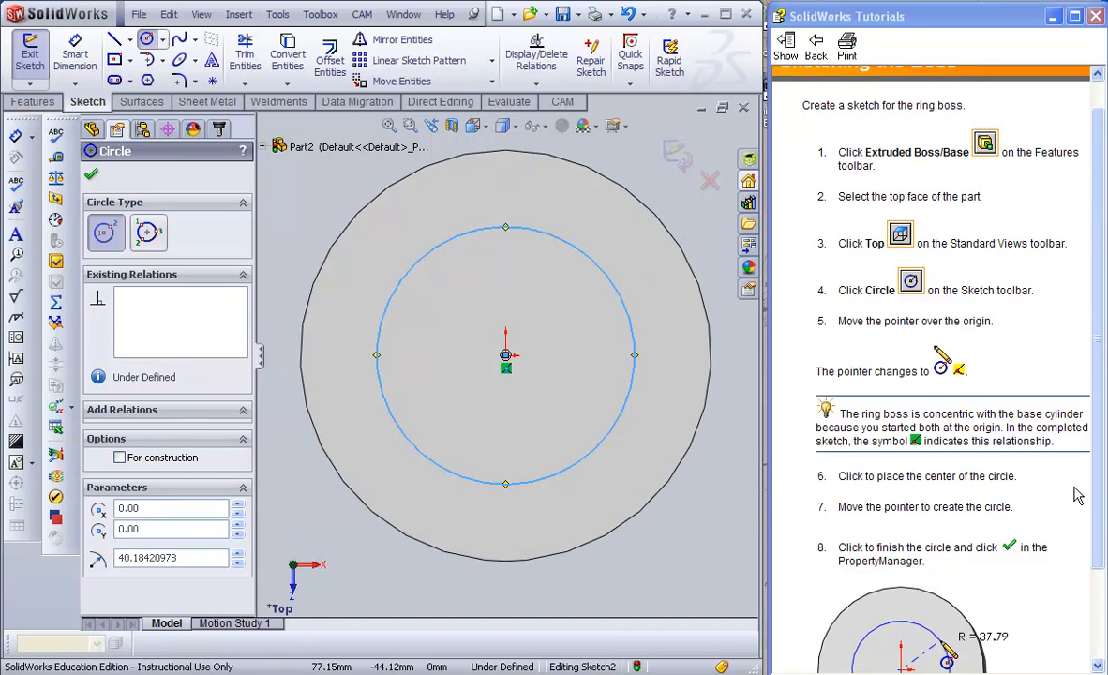
- Advance the tutorial to Dimensioning the Boss Sketch and dimension the circle's diameter to 75 mm with Smart Dimension
{"action": "scroll", "coordinate": [1102, 504], "scroll_direction": "down", "scroll_amount": 1}
{"action": "scroll", "coordinate": [1102, 503], "scroll_direction": "down", "scroll_amount": 4}
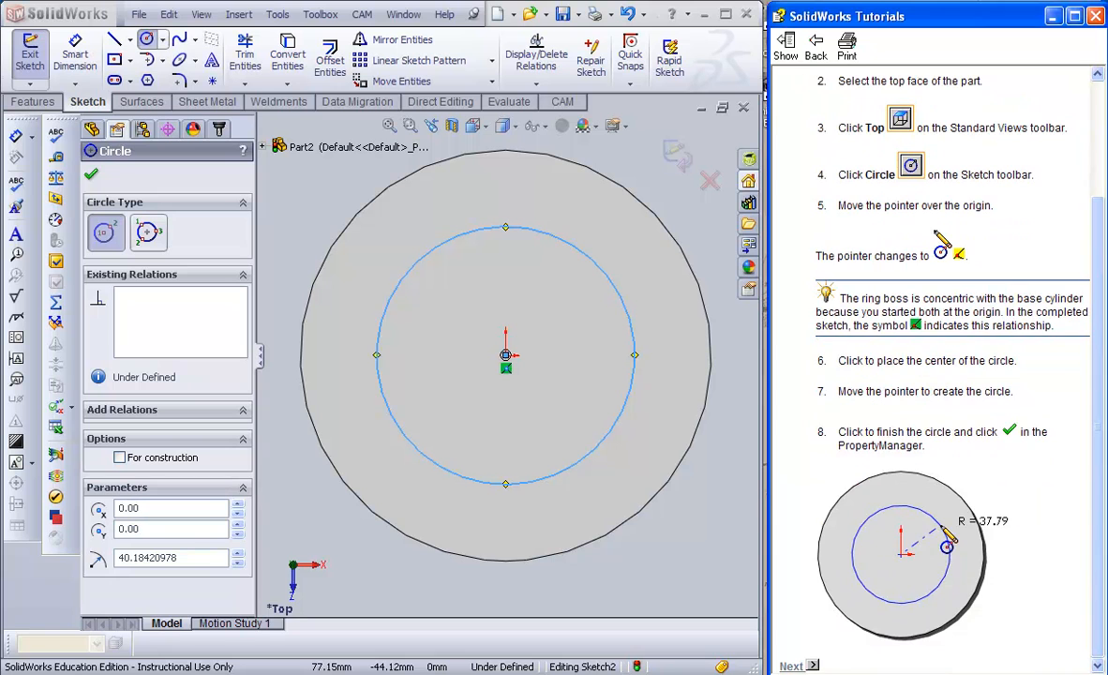
{"action": "left_click", "coordinate": [795, 666]}
{"action": "left_click", "coordinate": [75, 57]}
{"action": "left_click", "coordinate": [427, 258]}
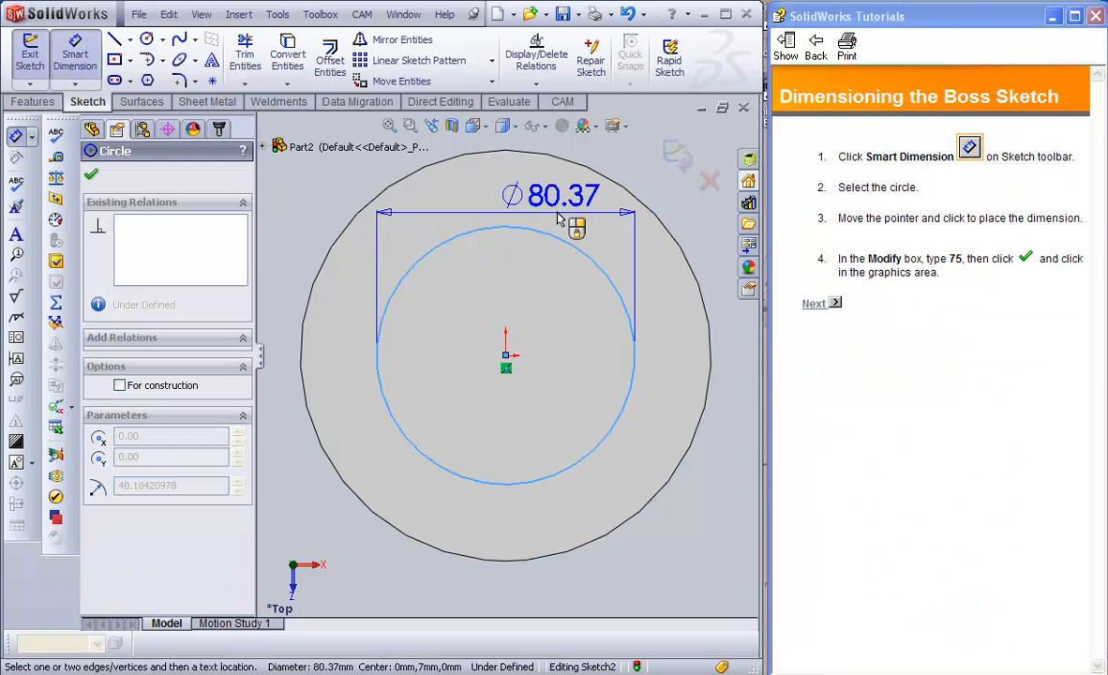
{"action": "left_click", "coordinate": [614, 208]}
{"action": "type", "text": "75"}
{"action": "key", "text": "Return"}
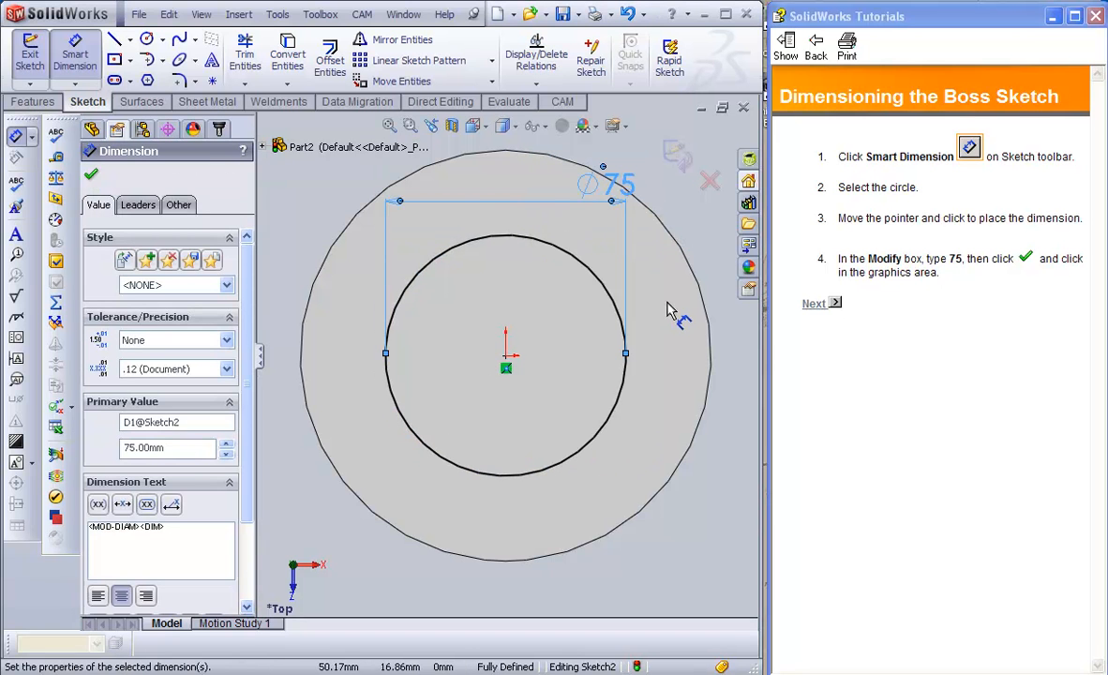
- Advance the tutorial to Offsetting Entities and offset the 75 mm circle inward by 5 mm using Reverse
{"action": "left_click", "coordinate": [814, 302]}
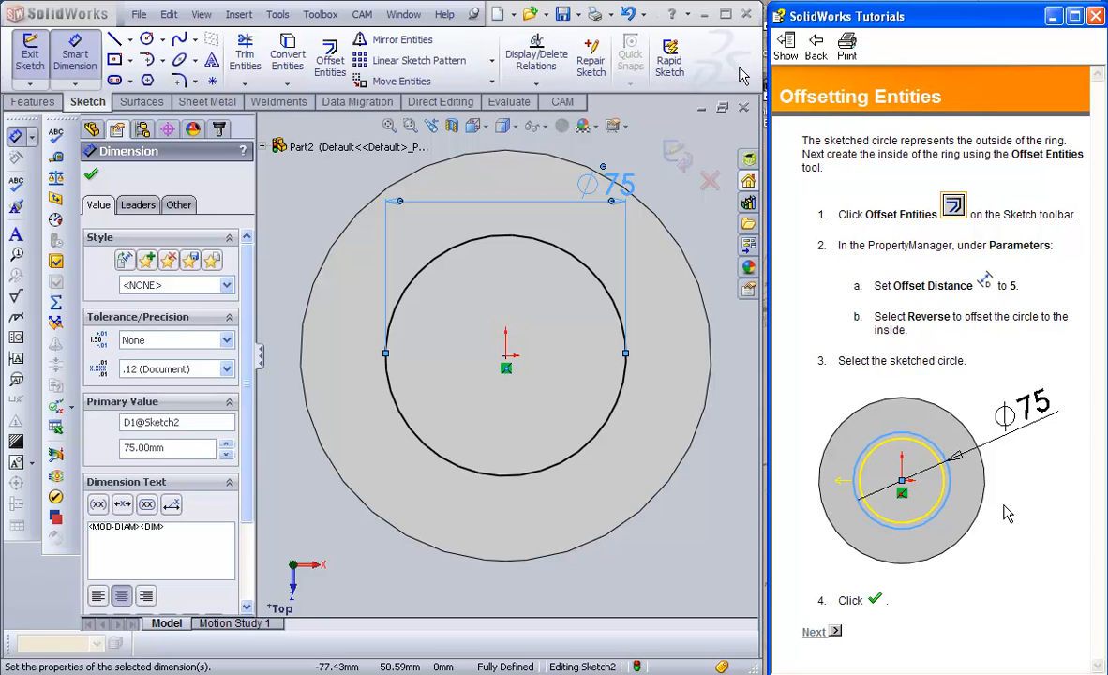
{"action": "left_click", "coordinate": [330, 64]}
{"action": "left_click", "coordinate": [547, 248]}
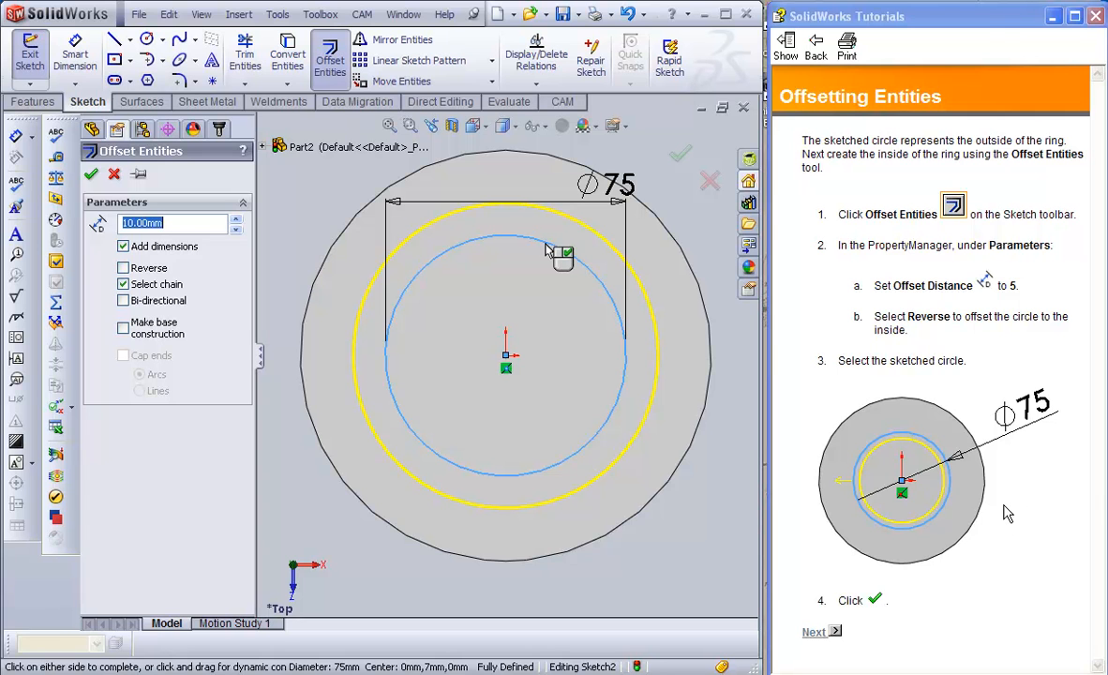
{"action": "left_click", "coordinate": [123, 269]}
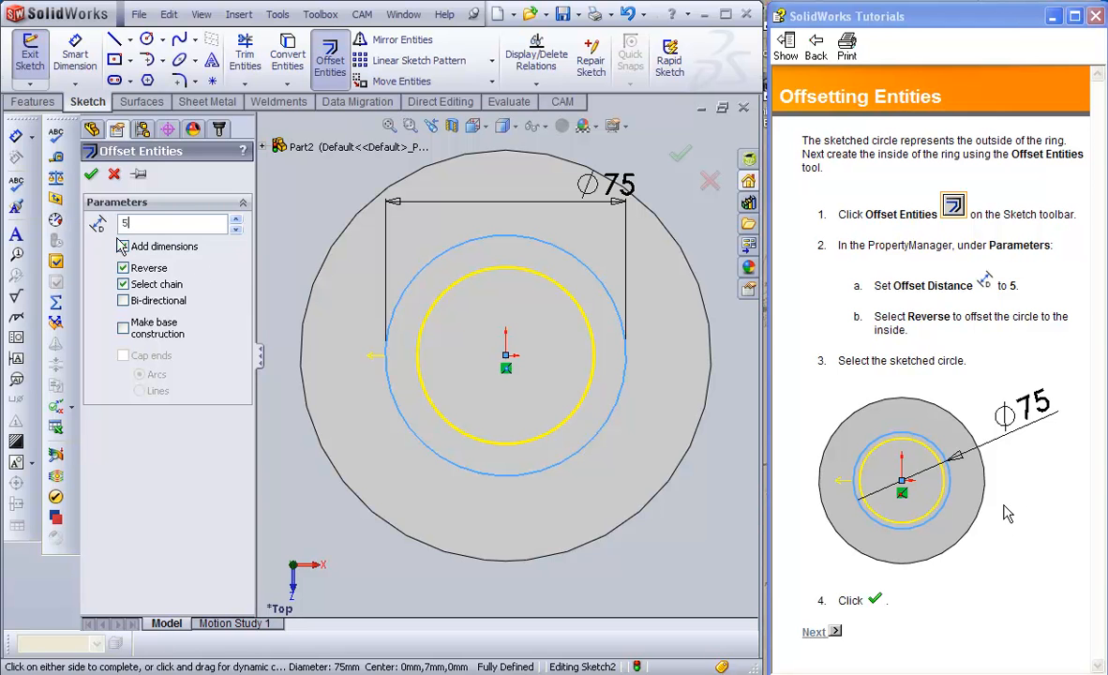
{"action": "key", "text": "Return"}
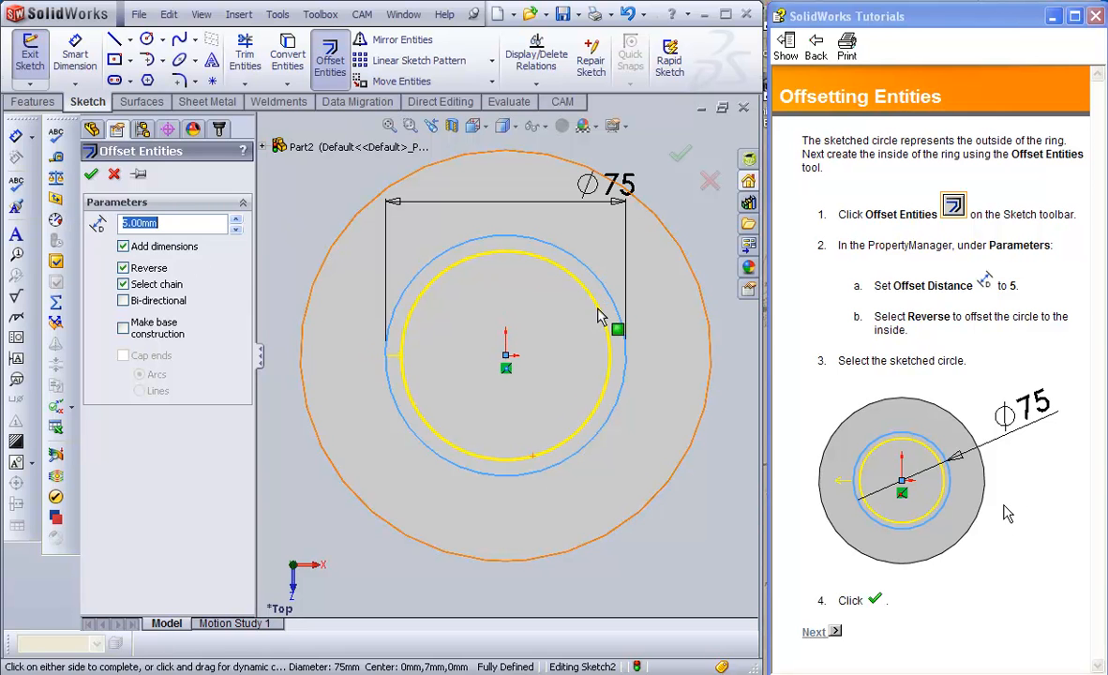
{"action": "left_click", "coordinate": [91, 174]}
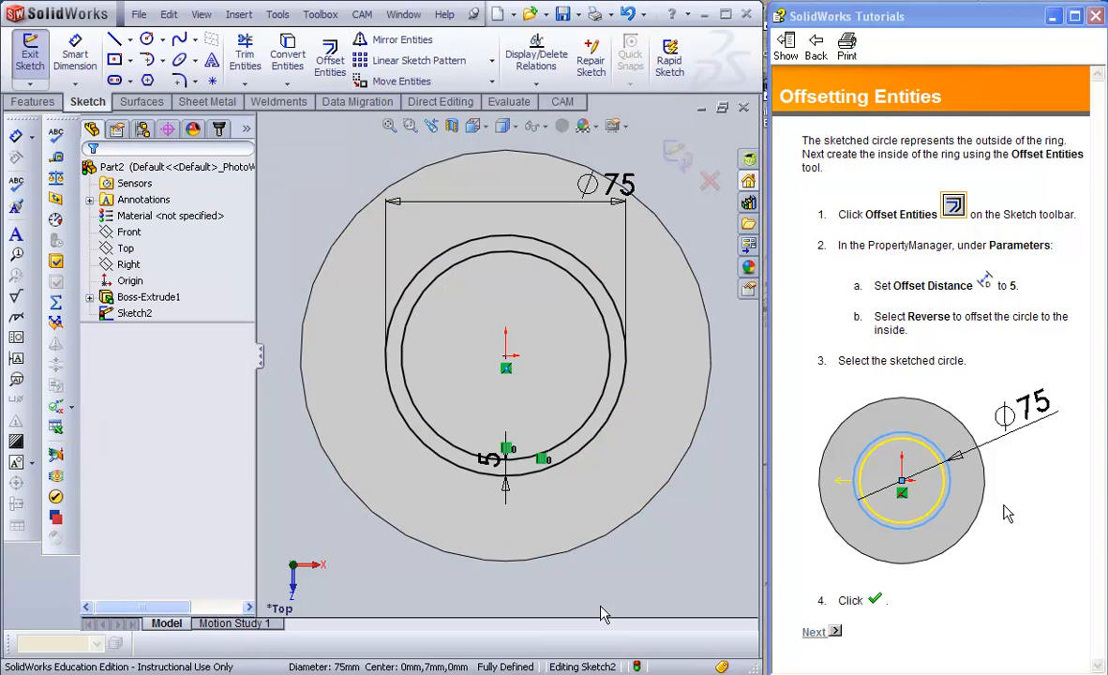
- Advance the tutorial to Extruding the Ring Boss, exit the sketch and extrude the ring as a Blind boss 12 mm deep
{"action": "left_click", "coordinate": [815, 632]}
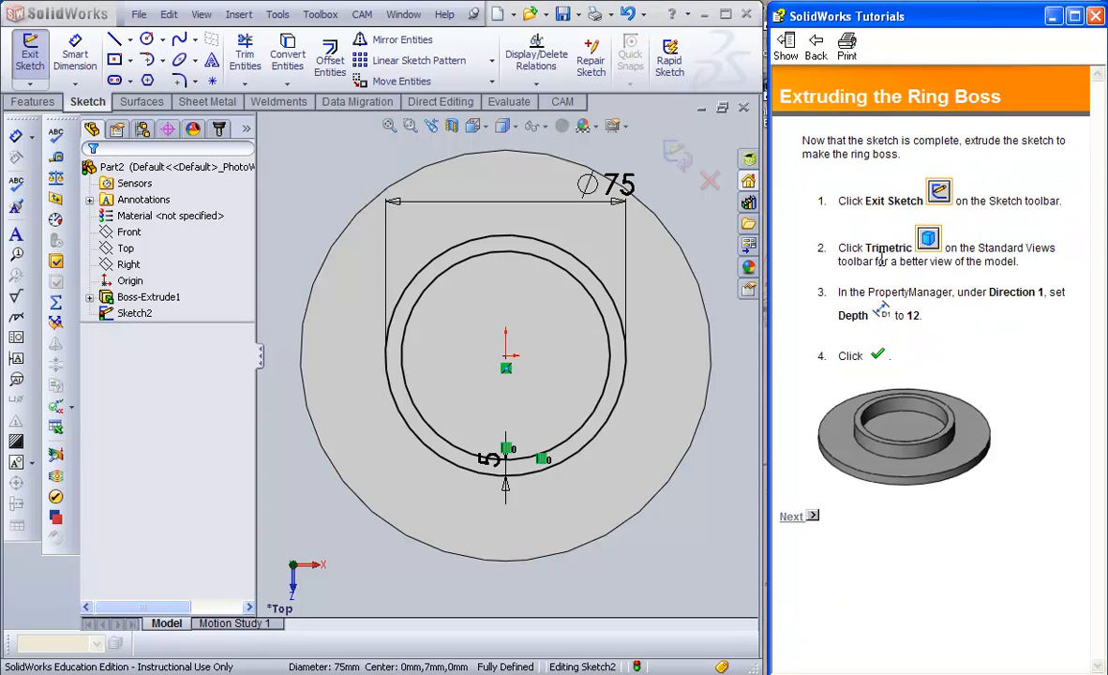
{"action": "left_click", "coordinate": [31, 58]}
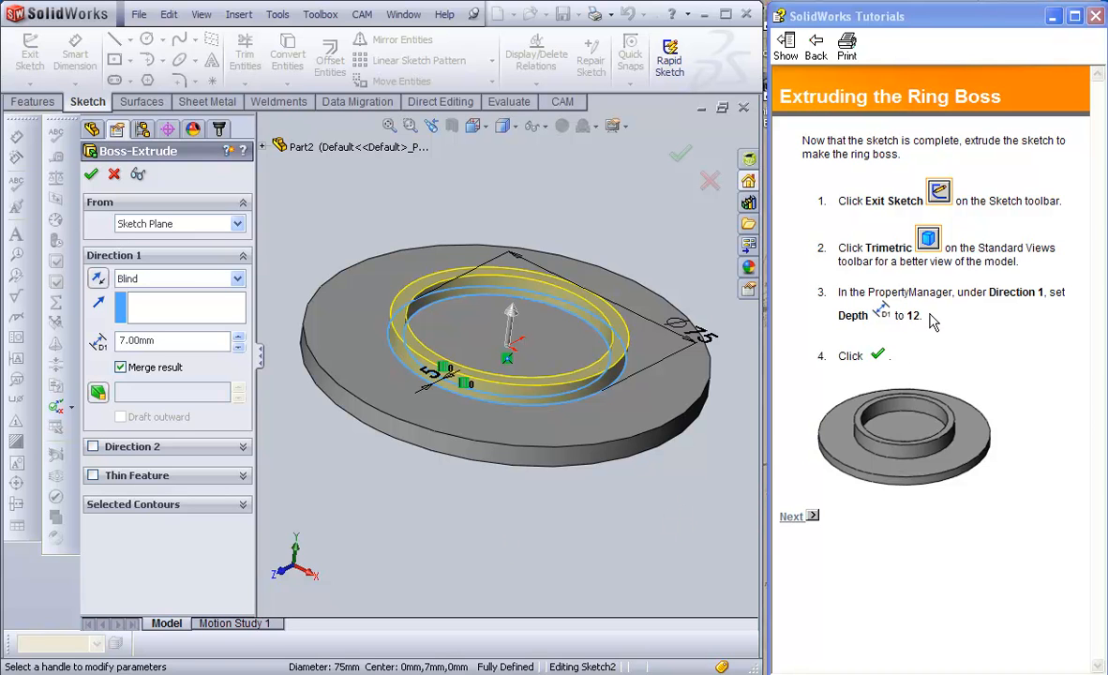
{"action": "left_click", "coordinate": [511, 315]}
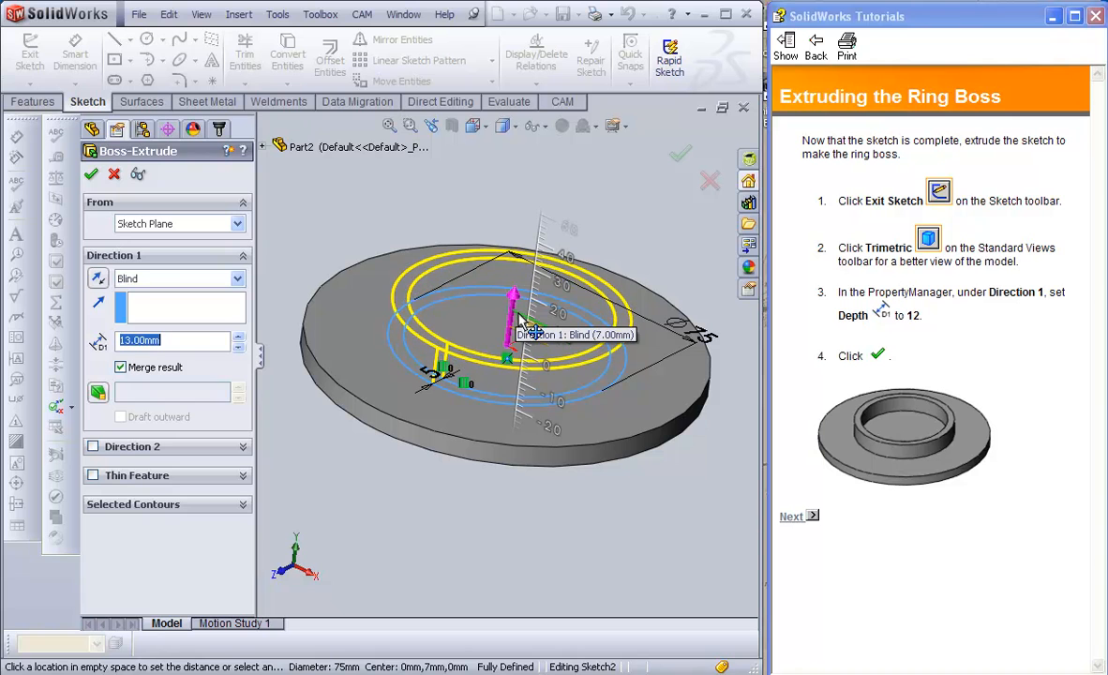
{"action": "left_click", "coordinate": [522, 322]}
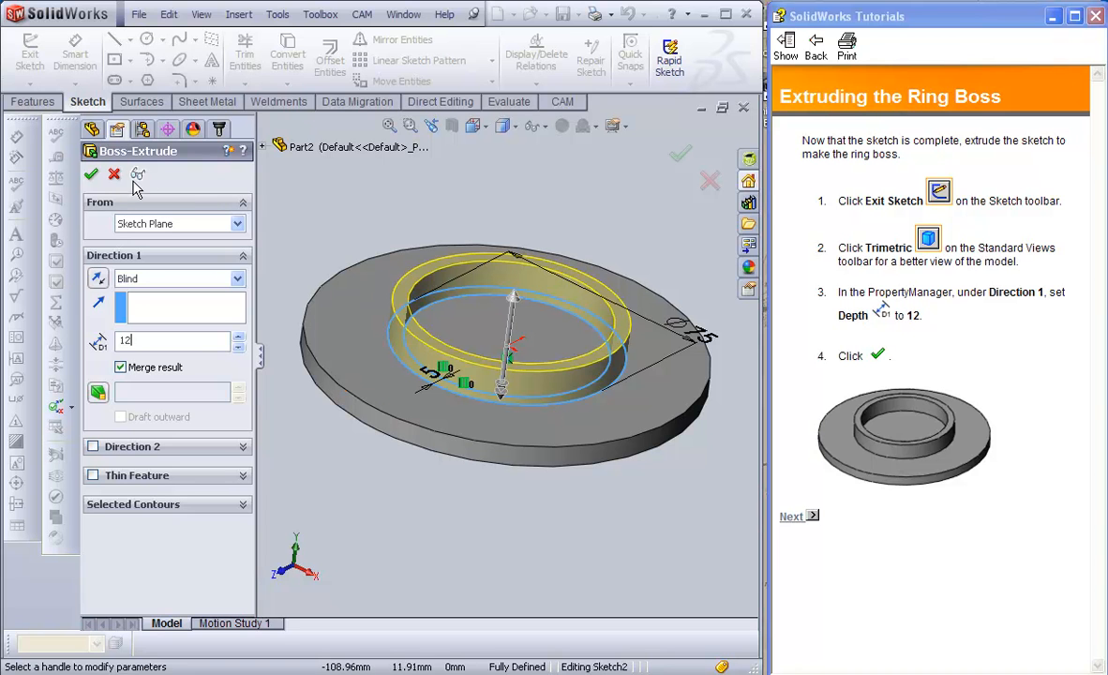
{"action": "left_click", "coordinate": [91, 175]}
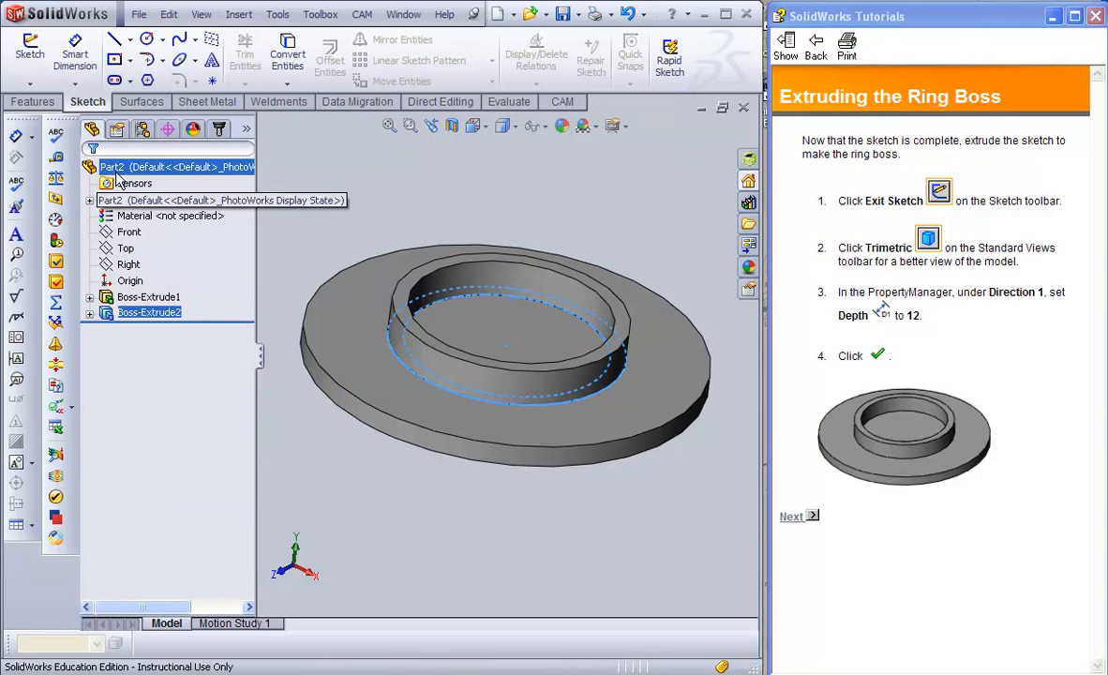
- Advance the tutorial to Sketching the Hole, start an extruded cut on the face inside the ring and sketch an origin-centred circle about 13 mm in radius
{"action": "left_click", "coordinate": [793, 517]}
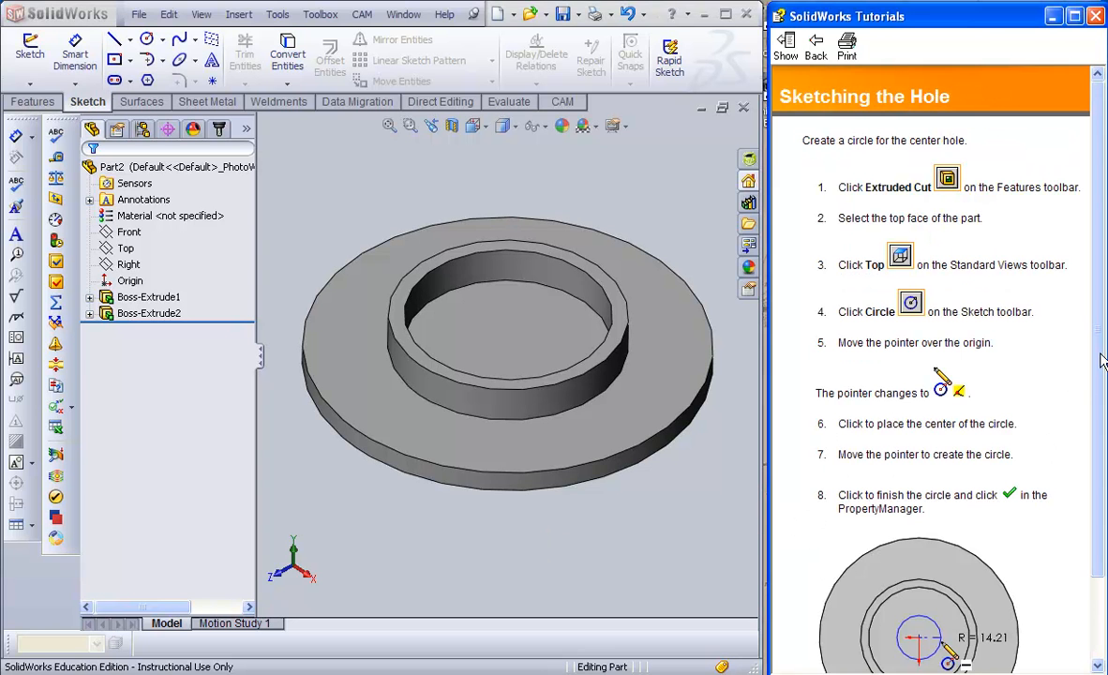
{"action": "scroll", "coordinate": [1102, 371], "scroll_direction": "down", "scroll_amount": 2}
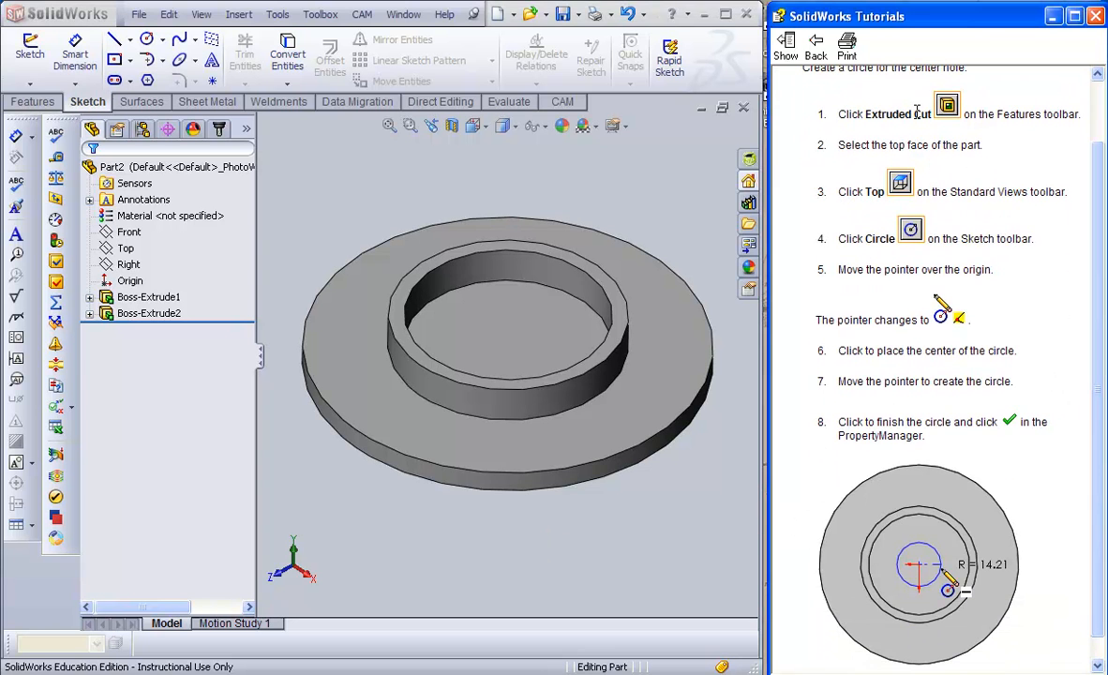
{"action": "left_click", "coordinate": [19, 106]}
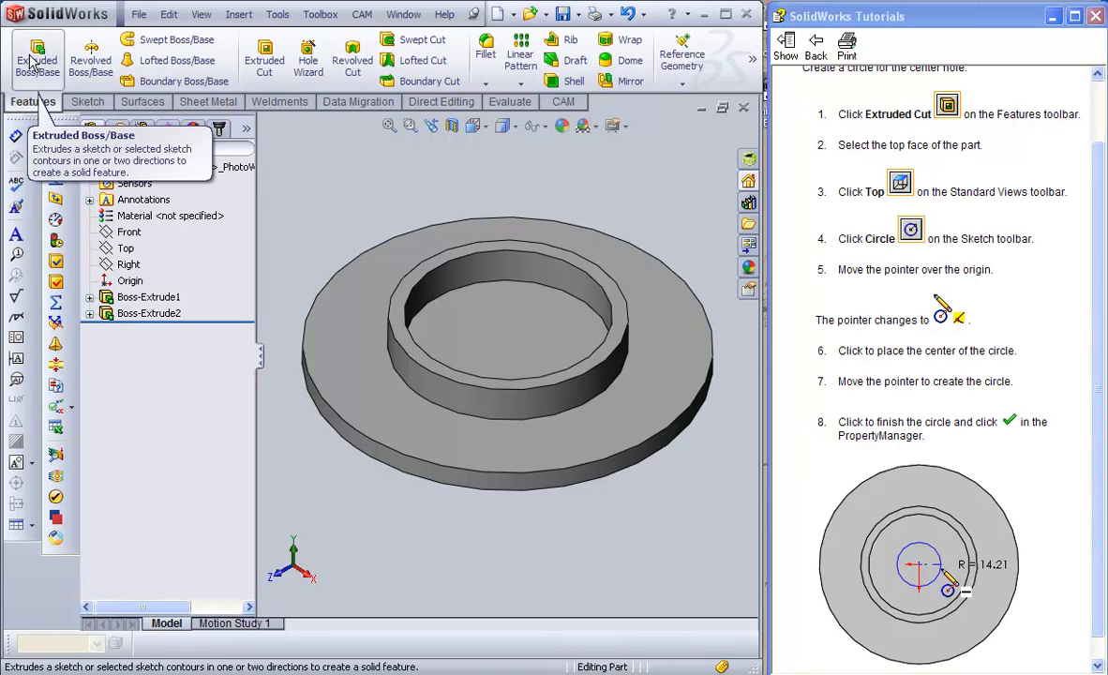
{"action": "left_click", "coordinate": [265, 62]}
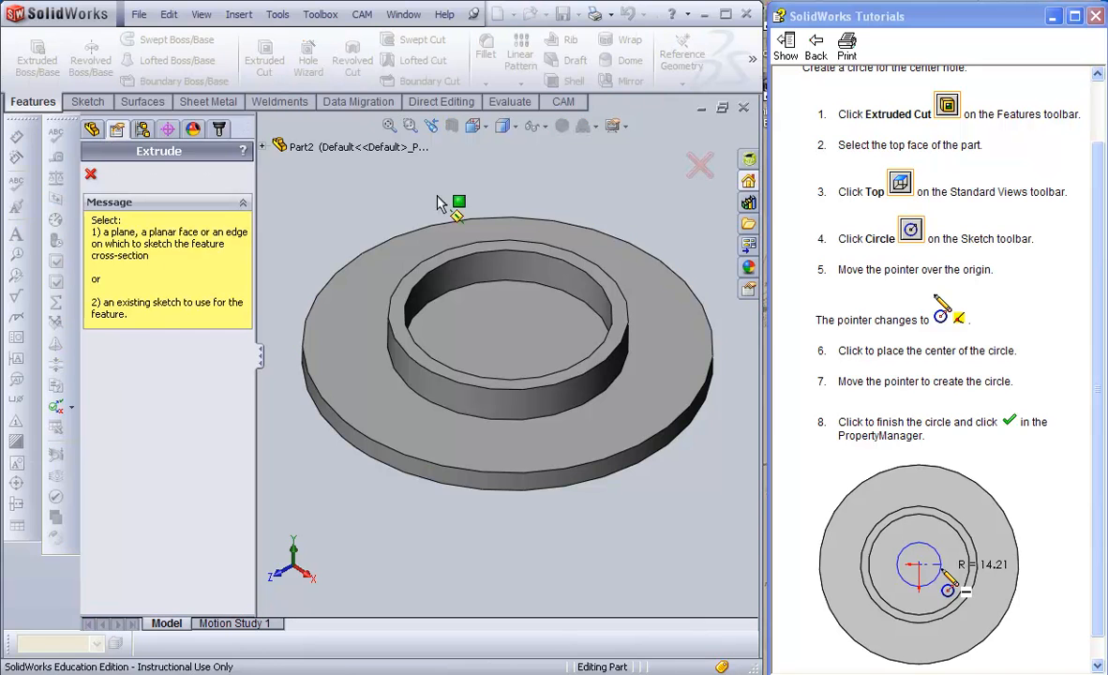
{"action": "left_click", "coordinate": [511, 326]}
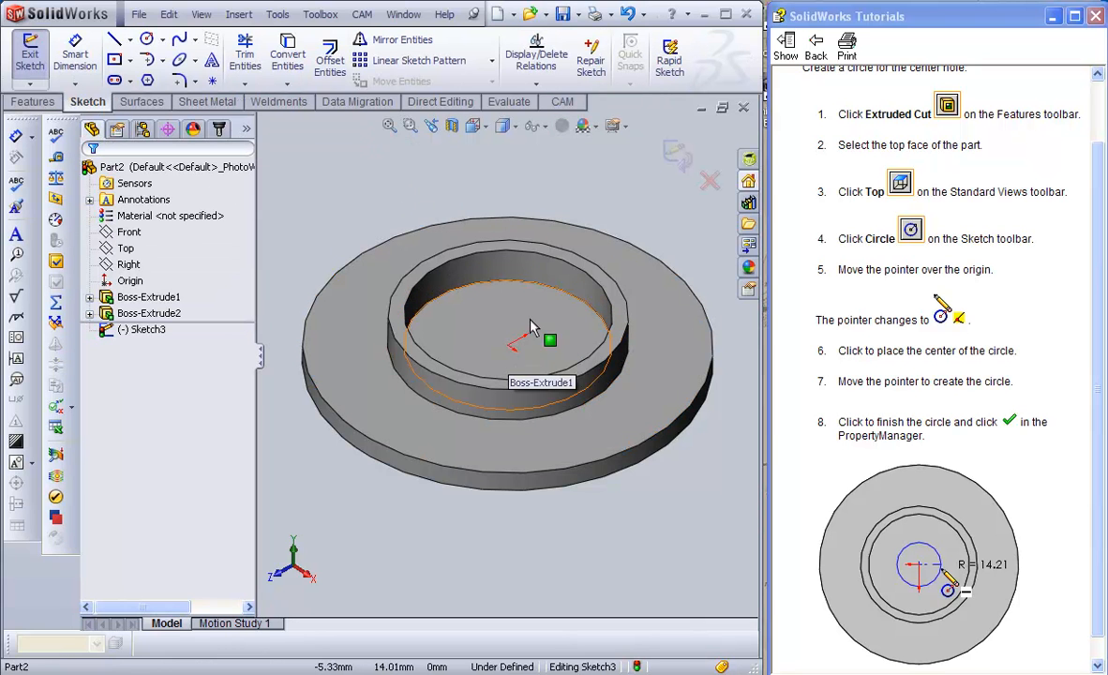
{"action": "middle_click_drag", "start_coordinate": [519, 320], "coordinate": [515, 340]}
{"action": "left_click", "coordinate": [146, 39]}
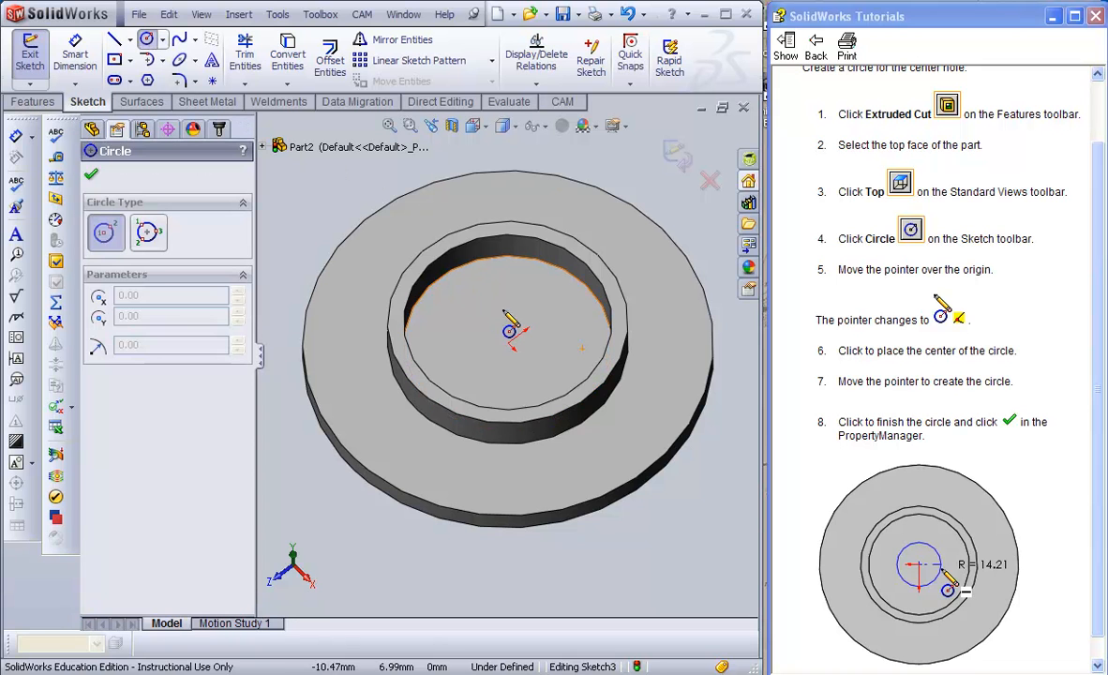
{"action": "left_click", "coordinate": [508, 344]}
{"action": "left_click", "coordinate": [536, 370]}
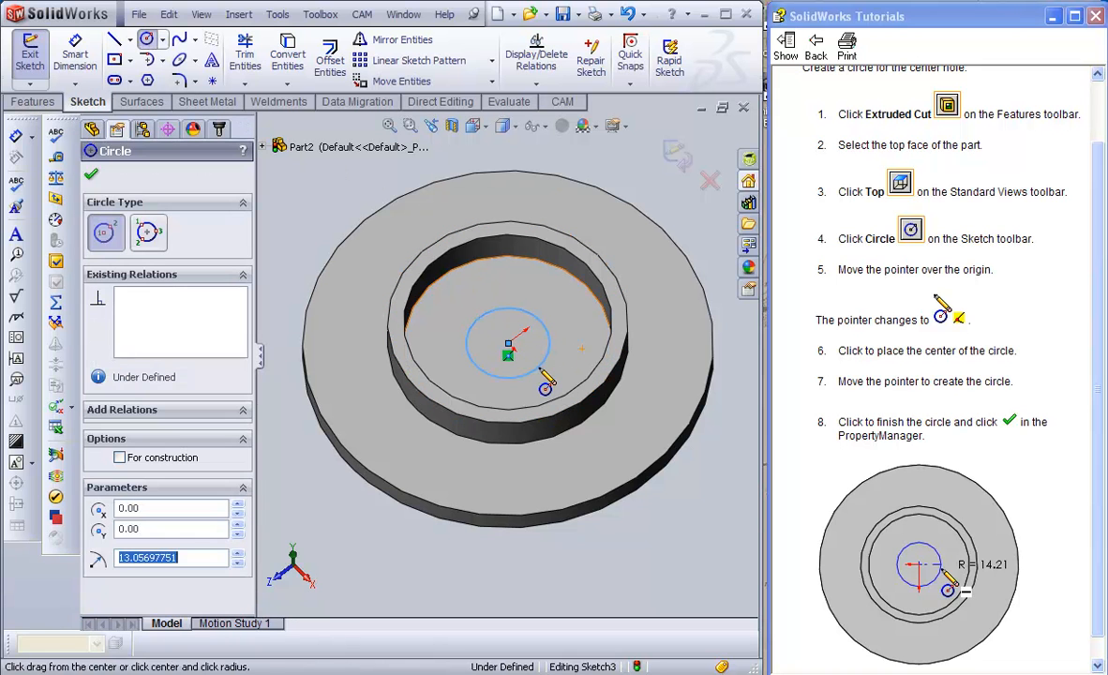
- Dimension the hole circle's diameter to 25 mm with Smart Dimension, advancing the tutorial to Dimensioning the Hole Sketch
{"action": "left_click", "coordinate": [75, 54]}
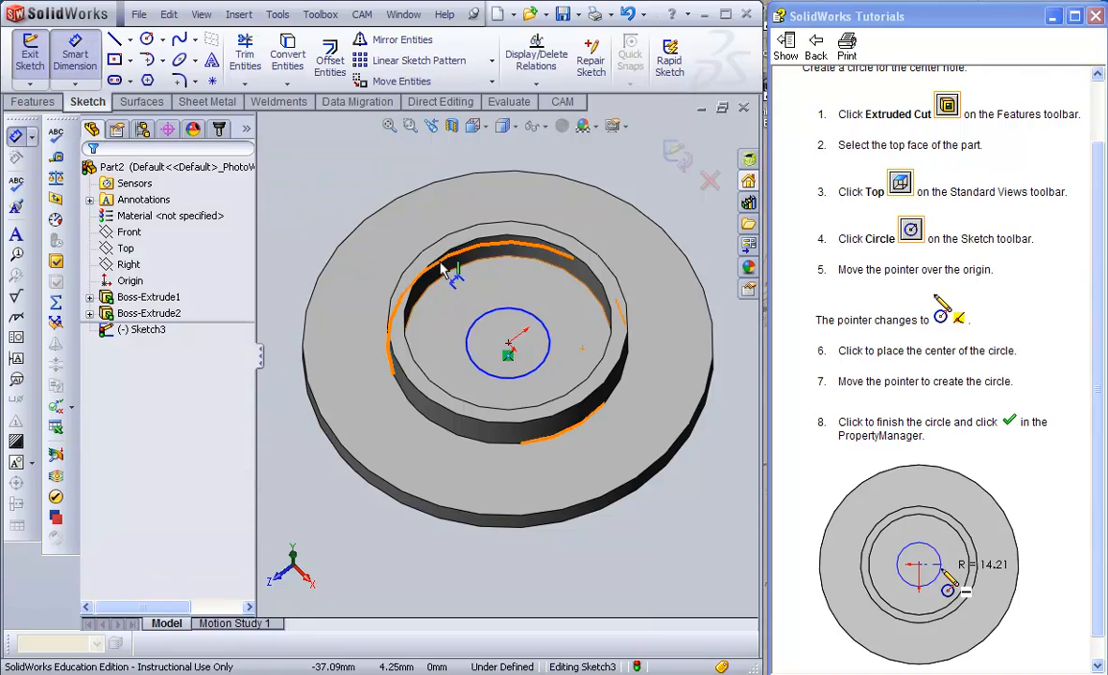
{"action": "left_click", "coordinate": [506, 316]}
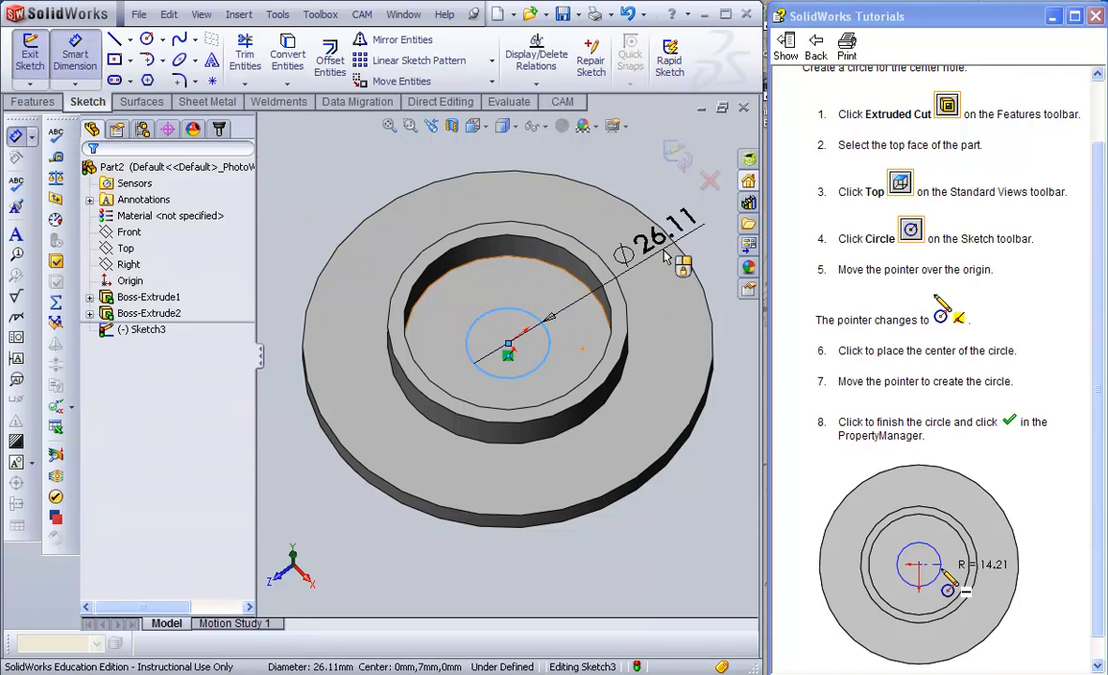
{"action": "left_click", "coordinate": [741, 374]}
{"action": "left_click", "coordinate": [1017, 404]}
{"action": "scroll", "coordinate": [1017, 403], "scroll_direction": "down", "scroll_amount": 1}
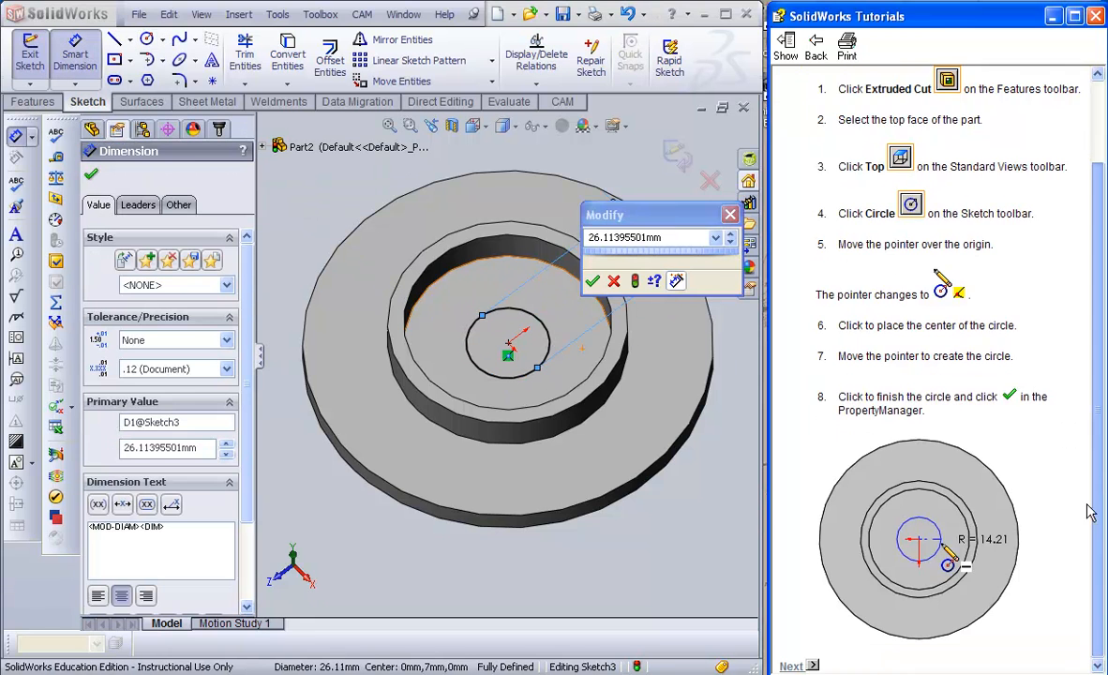
{"action": "left_click", "coordinate": [792, 666]}
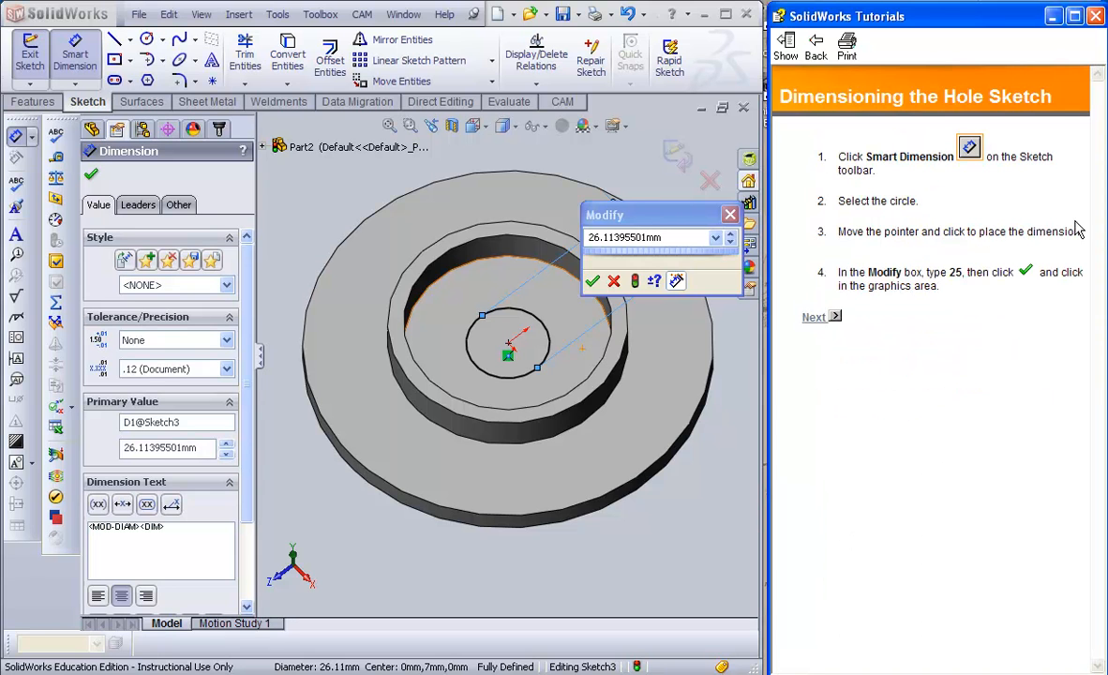
{"action": "left_click", "coordinate": [684, 253]}
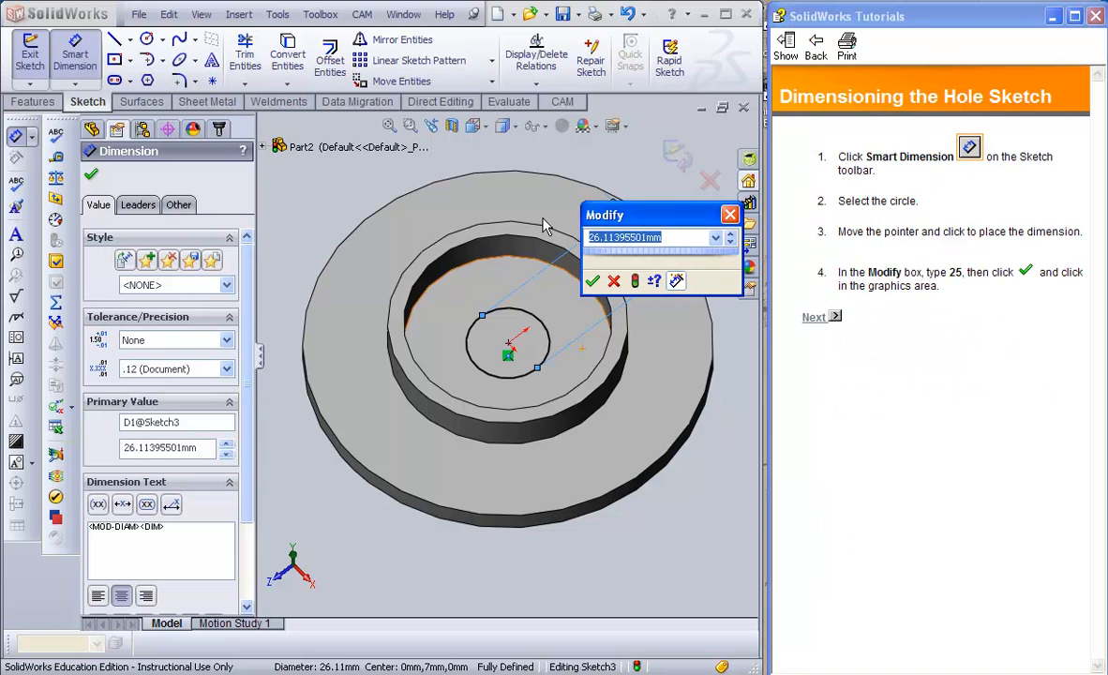
{"action": "type", "text": "25"}
{"action": "key", "text": "Return"}
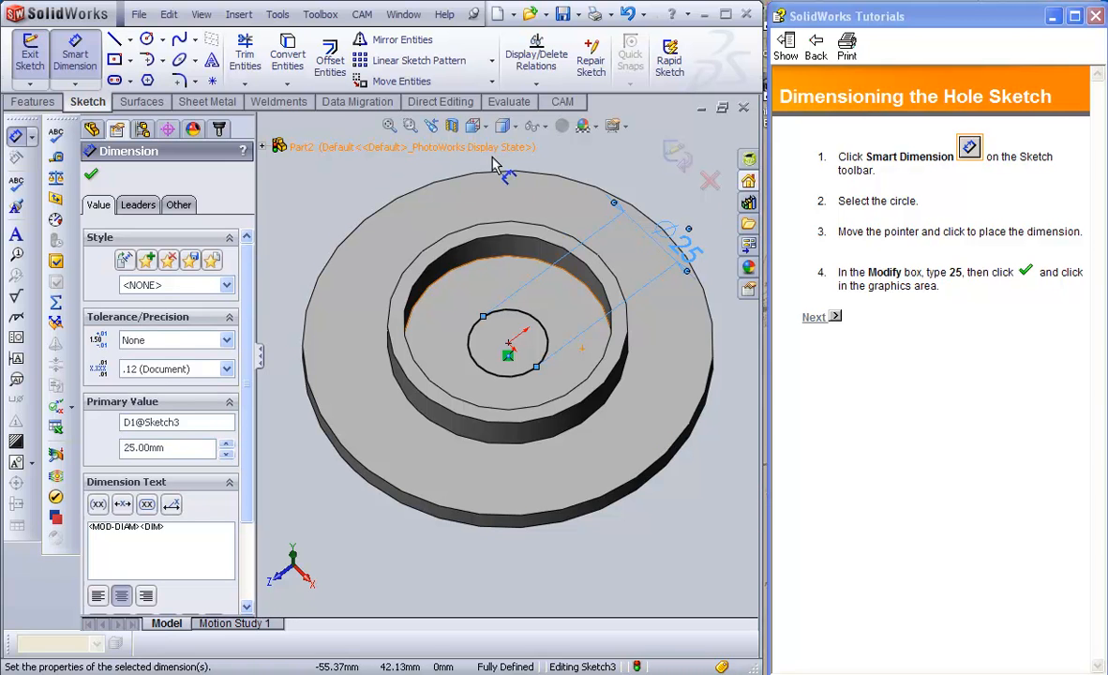
{"action": "left_click", "coordinate": [93, 176]}
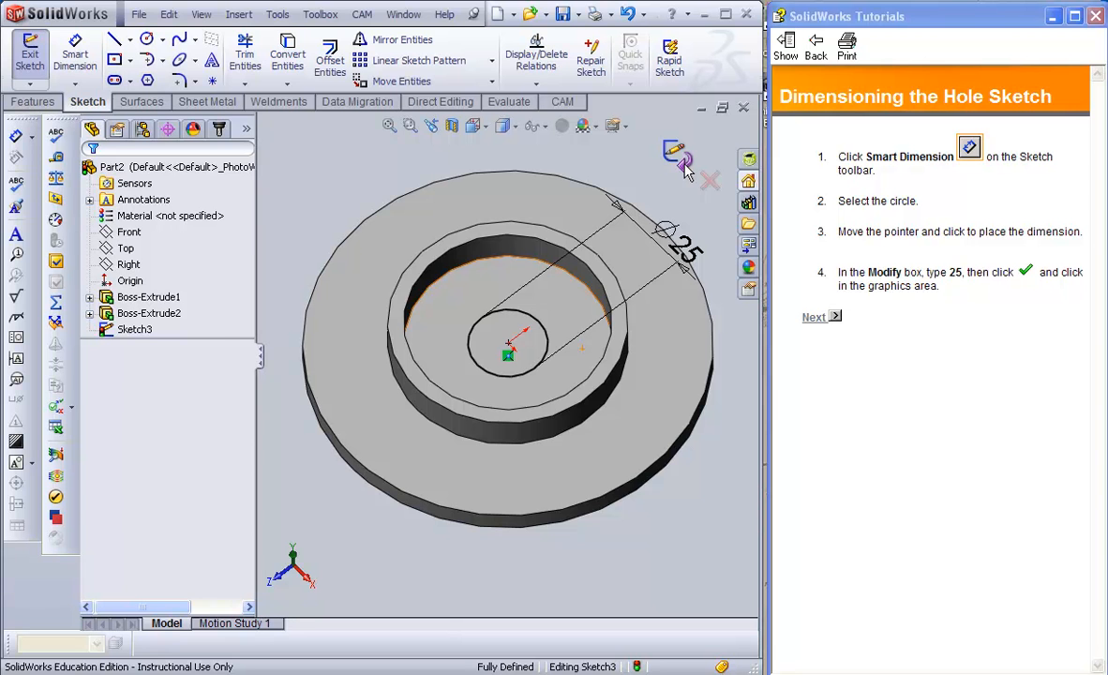
- Exit the hole sketch and check the extruded cut's direction by reversing it and restoring it toward the base
{"action": "left_click", "coordinate": [685, 167]}
{"action": "mouse_move", "coordinate": [668, 558]}
{"action": "middle_mouse_down"}
{"action": "mouse_move", "coordinate": [688, 450]}
{"action": "mouse_move", "coordinate": [679, 391]}
{"action": "mouse_move", "coordinate": [625, 514]}
{"action": "mouse_move", "coordinate": [662, 428]}
{"action": "mouse_move", "coordinate": [663, 472]}
{"action": "mouse_move", "coordinate": [658, 416]}
{"action": "mouse_move", "coordinate": [659, 466]}
{"action": "mouse_move", "coordinate": [570, 500]}
{"action": "mouse_move", "coordinate": [623, 477]}
{"action": "mouse_move", "coordinate": [591, 523]}
{"action": "mouse_move", "coordinate": [610, 497]}
{"action": "mouse_move", "coordinate": [576, 464]}
{"action": "middle_mouse_up"}
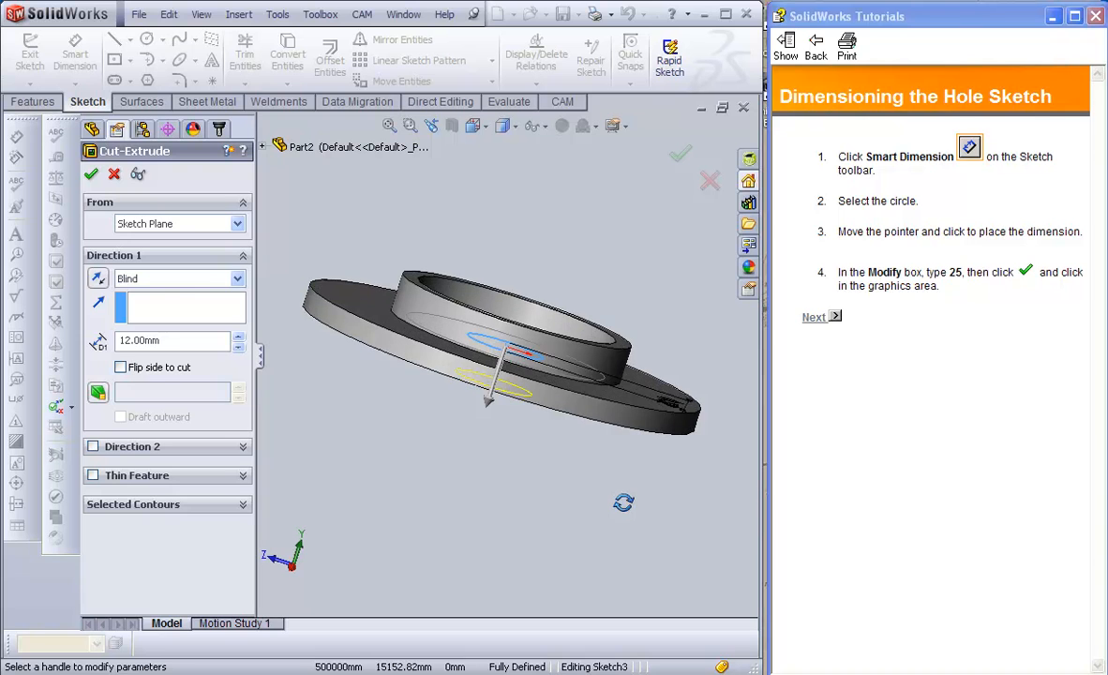
{"action": "left_click", "coordinate": [98, 280]}
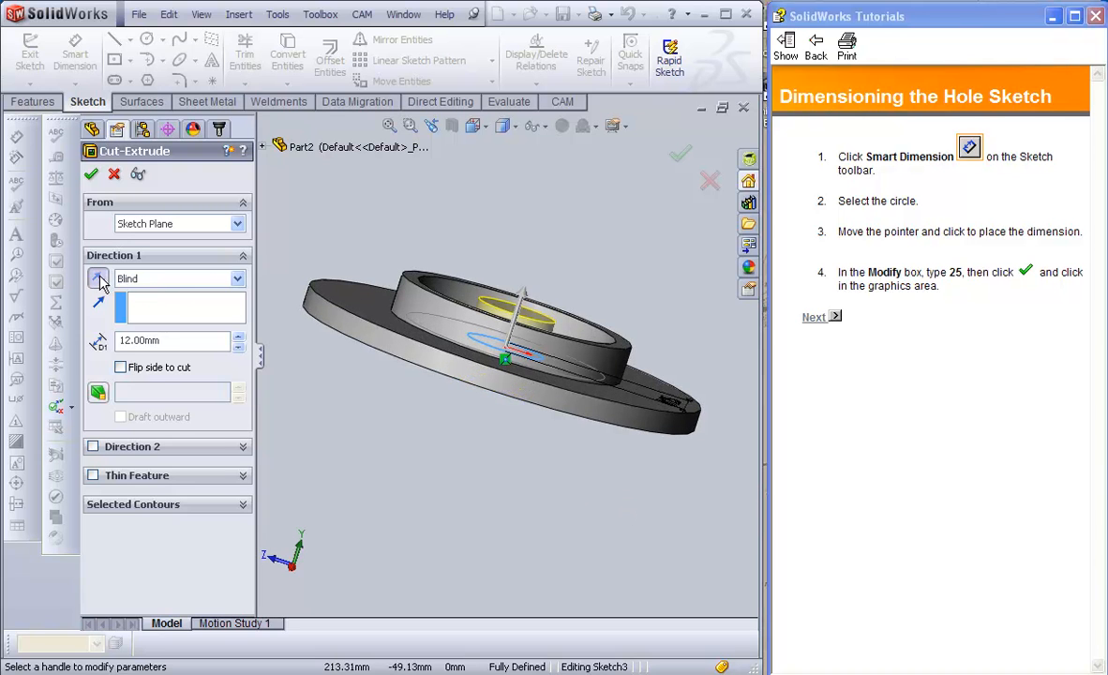
{"action": "left_click", "coordinate": [98, 280]}
{"action": "left_click_drag", "start_coordinate": [160, 340], "coordinate": [130, 347]}
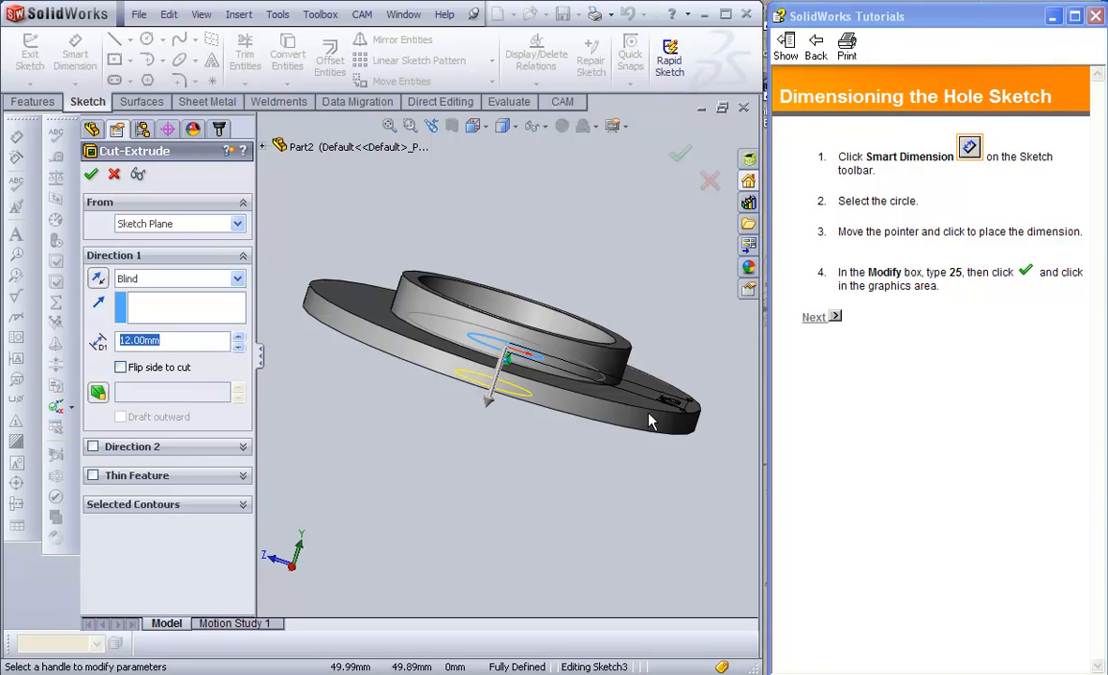
{"action": "middle_click_drag", "start_coordinate": [598, 450], "coordinate": [554, 494]}
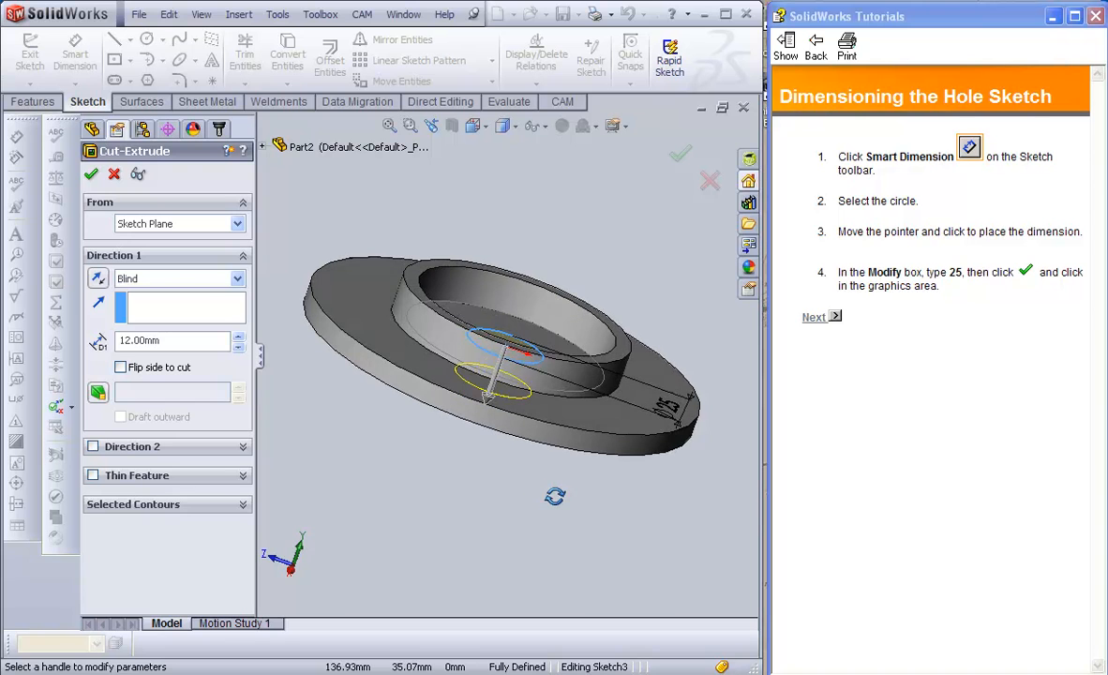
- Cut the centre hole with the Up To Surface end condition, ending at the underside face of the base disc
{"action": "left_click", "coordinate": [239, 280]}
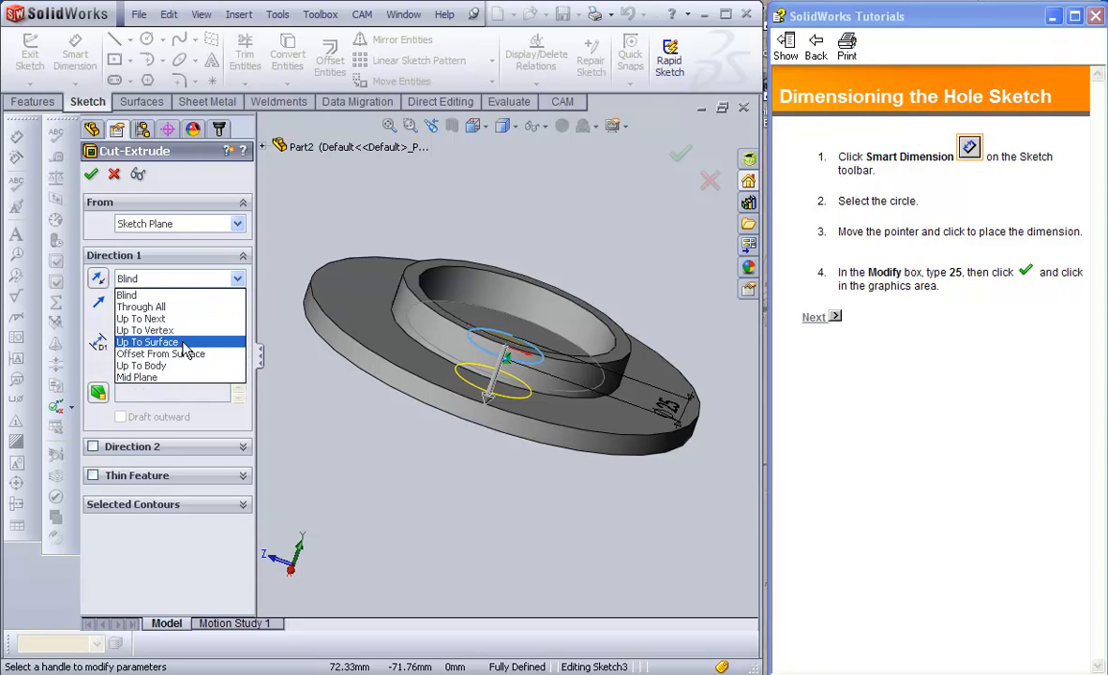
{"action": "left_click", "coordinate": [145, 342]}
{"action": "middle_click_drag", "start_coordinate": [371, 508], "coordinate": [439, 461]}
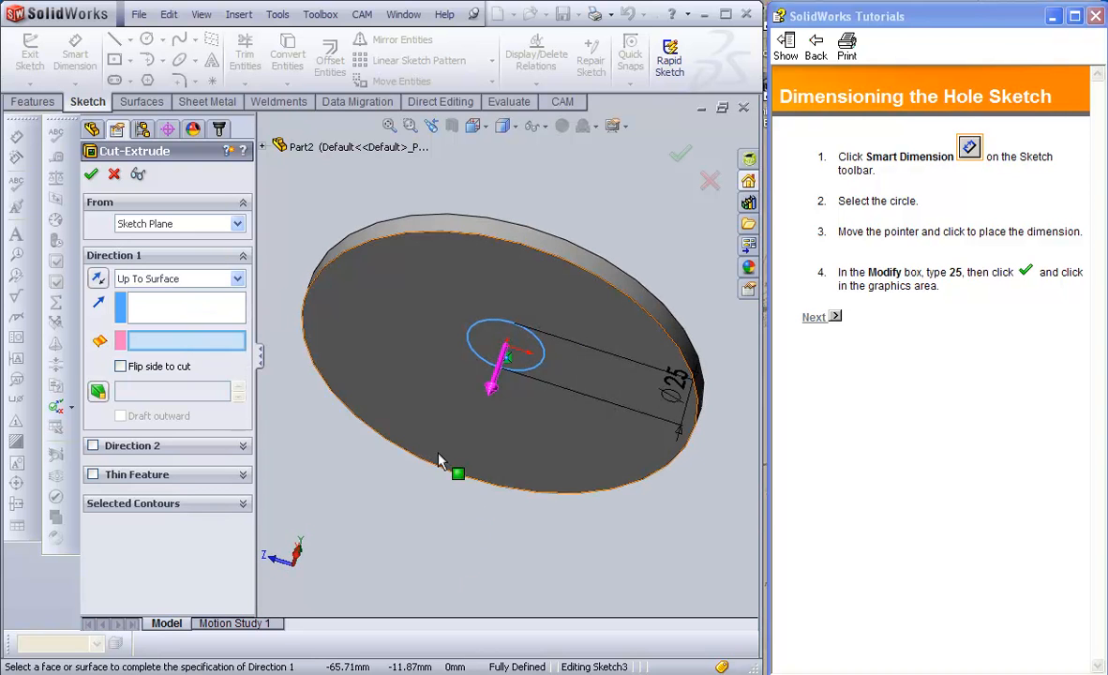
{"action": "left_click", "coordinate": [366, 328]}
{"action": "middle_click_drag", "start_coordinate": [485, 522], "coordinate": [412, 562]}
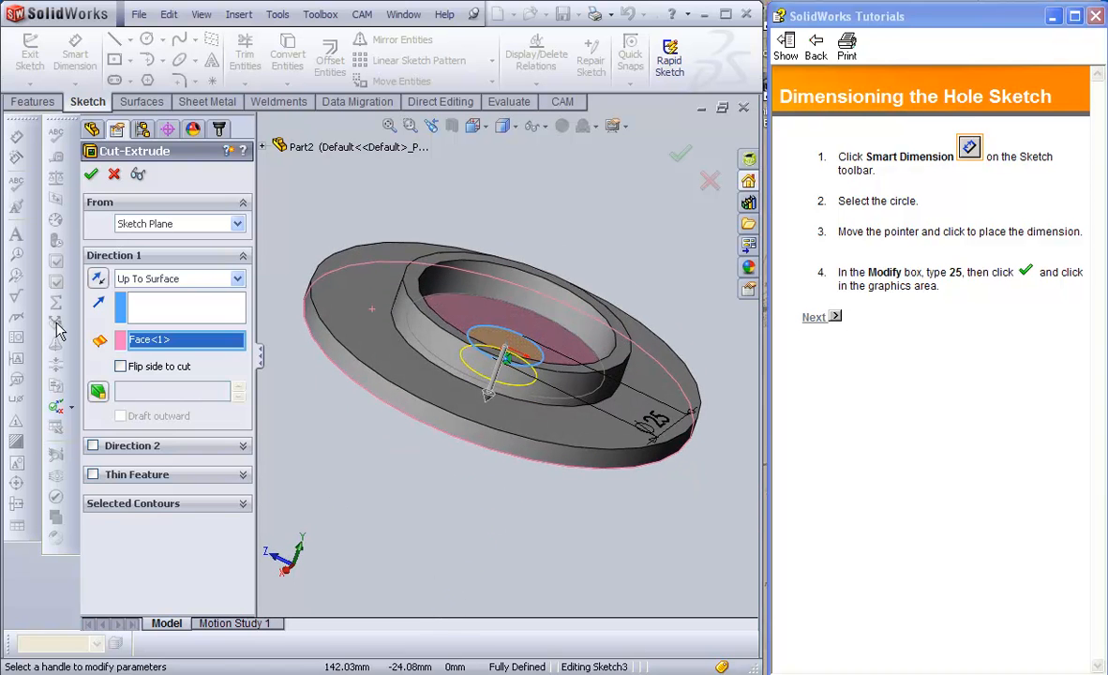
{"action": "left_click", "coordinate": [91, 173]}
{"action": "middle_click_drag", "start_coordinate": [441, 489], "coordinate": [514, 433]}
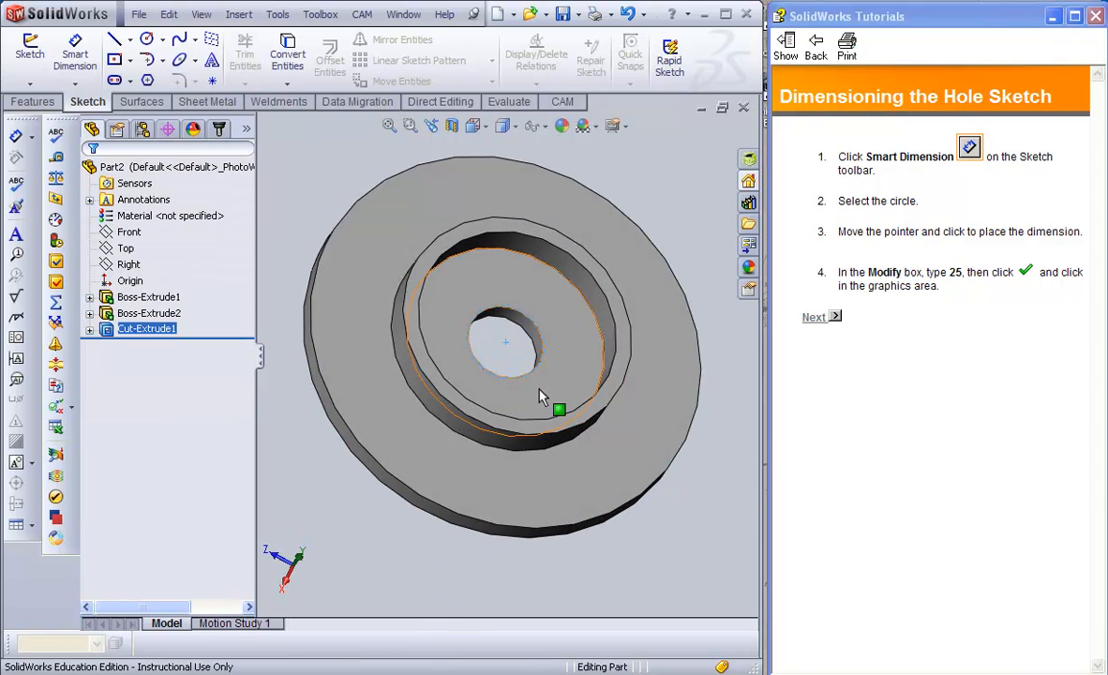
{"action": "middle_click_drag", "start_coordinate": [580, 352], "coordinate": [489, 508]}
{"action": "mouse_move", "coordinate": [412, 509]}
{"action": "middle_mouse_down"}
{"action": "mouse_move", "coordinate": [358, 546]}
{"action": "mouse_move", "coordinate": [563, 515]}
{"action": "middle_mouse_up"}
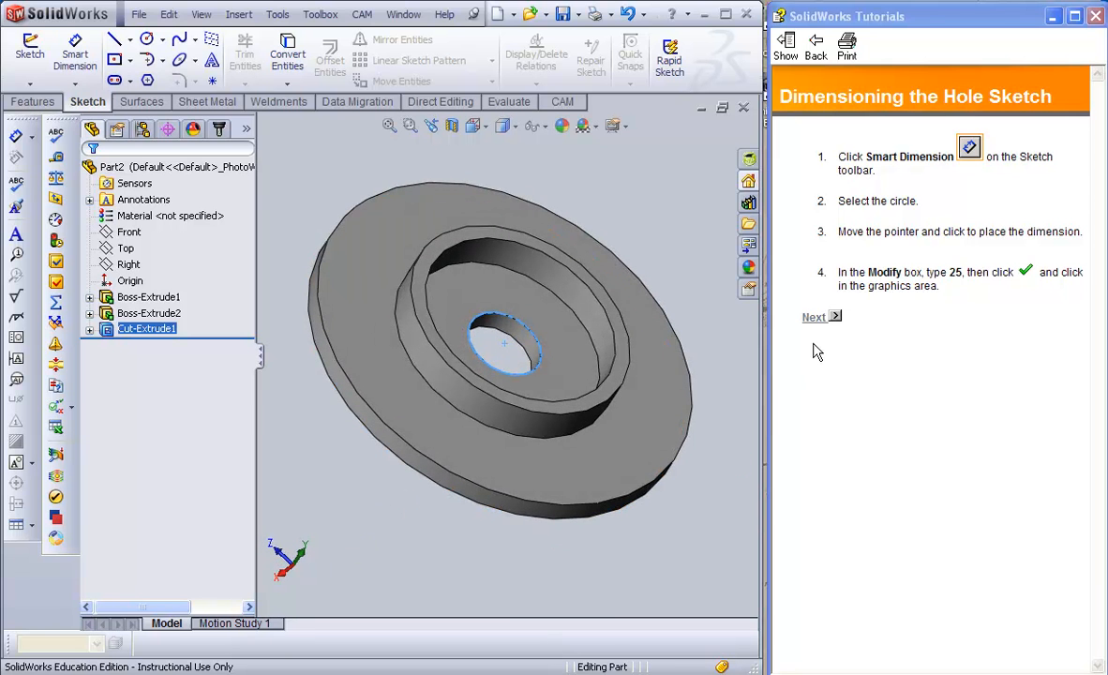
- Advance the tutorial to Creating a Hole and view the part in the Trimetric and Isometric orientations
{"action": "left_click", "coordinate": [816, 319]}
{"action": "mouse_move", "coordinate": [652, 544]}
{"action": "middle_mouse_down"}
{"action": "mouse_move", "coordinate": [581, 519]}
{"action": "mouse_move", "coordinate": [655, 565]}
{"action": "middle_mouse_up"}
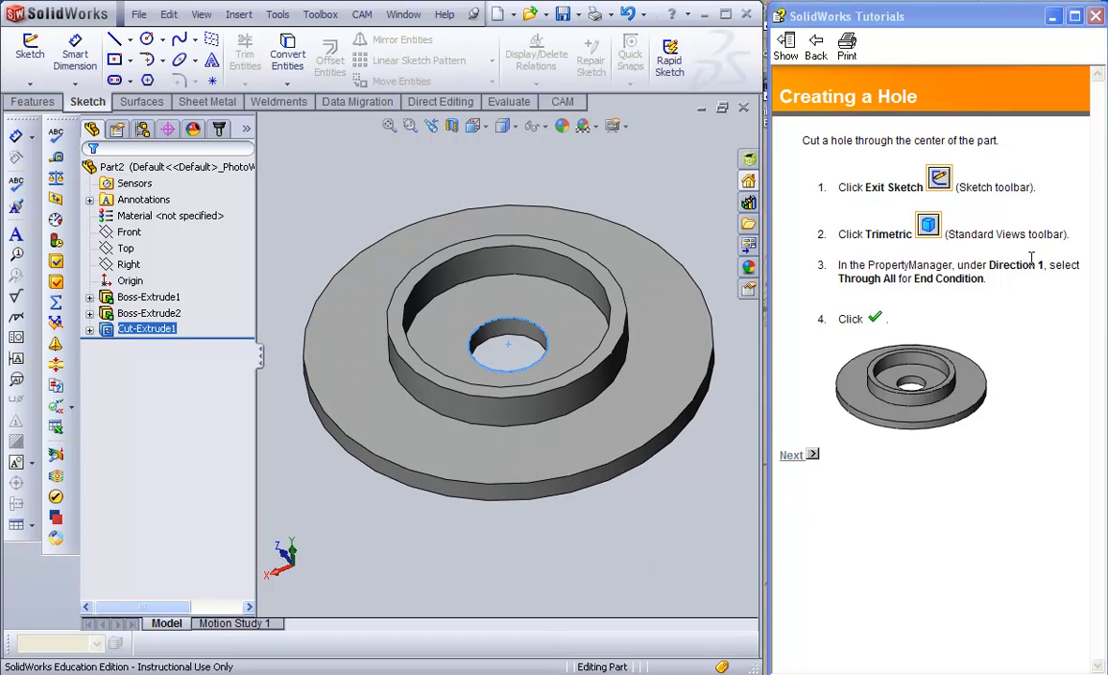
{"action": "middle_click_drag", "start_coordinate": [524, 216], "coordinate": [612, 324]}
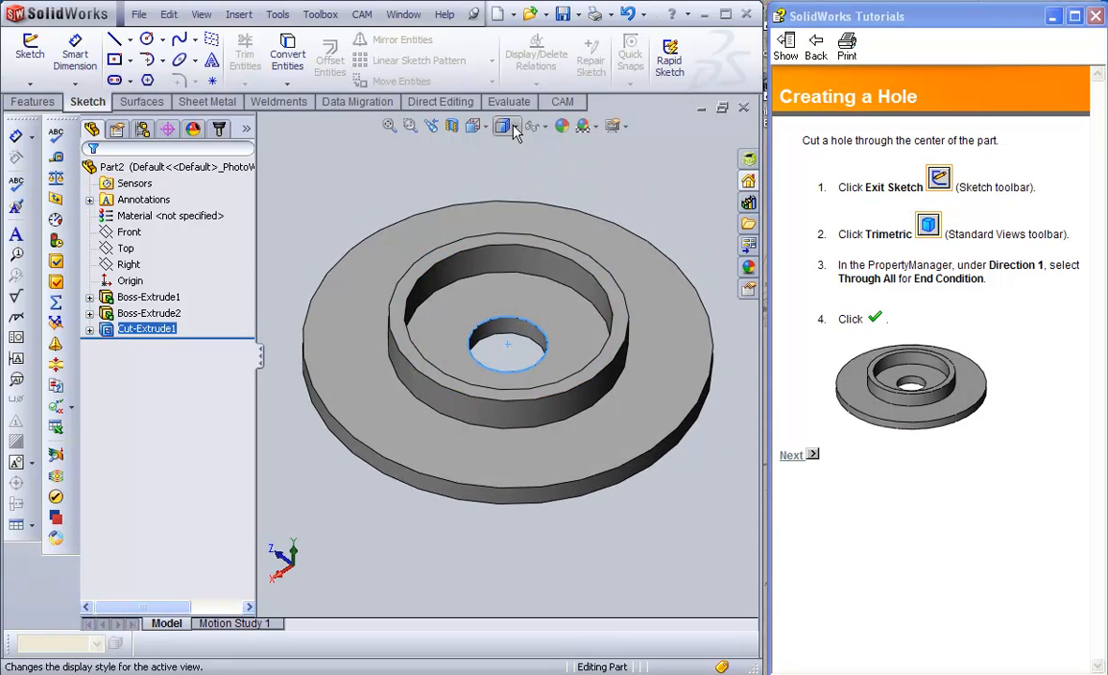
{"action": "left_click", "coordinate": [474, 126]}
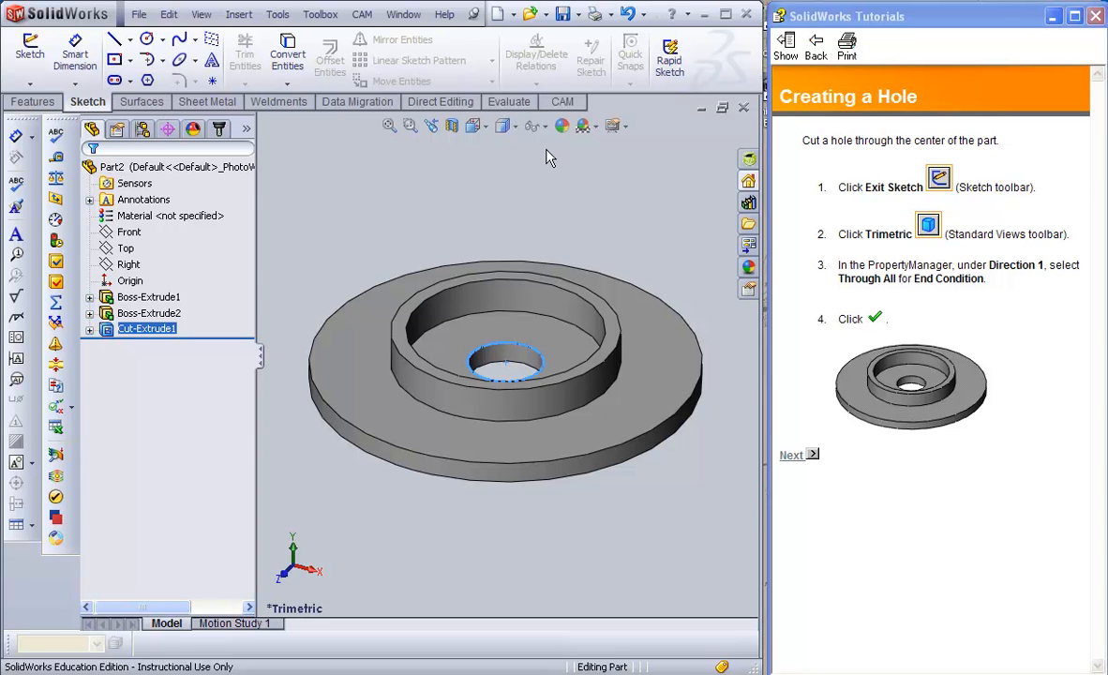
{"action": "left_click", "coordinate": [503, 125]}
{"action": "left_click", "coordinate": [473, 126]}
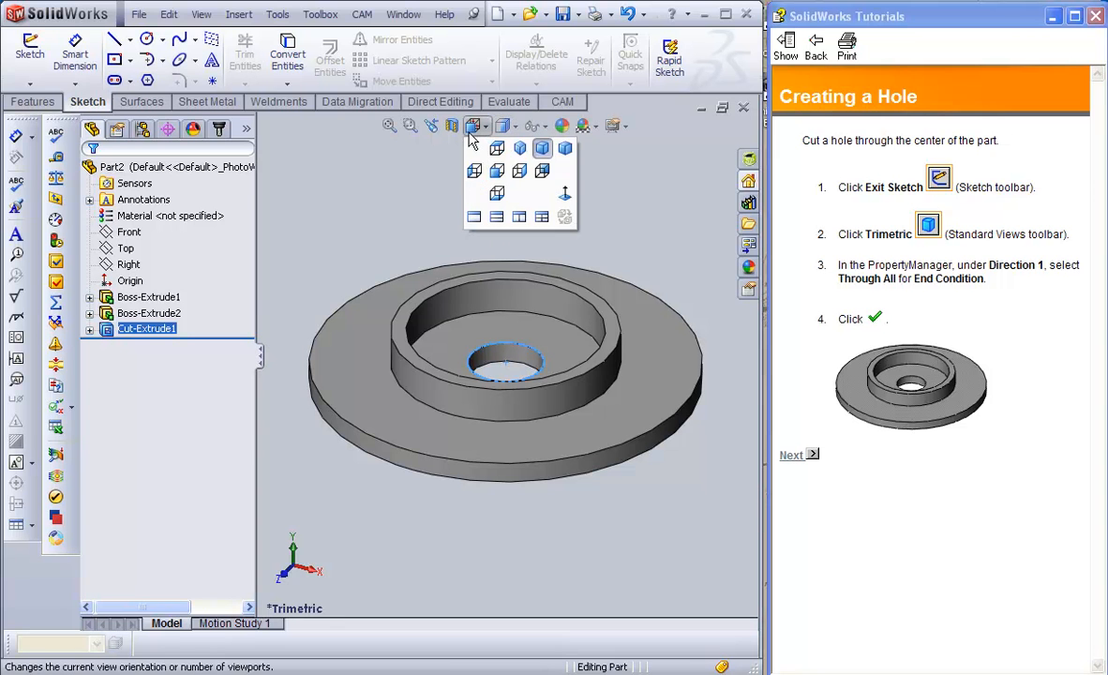
{"action": "left_click", "coordinate": [484, 145]}
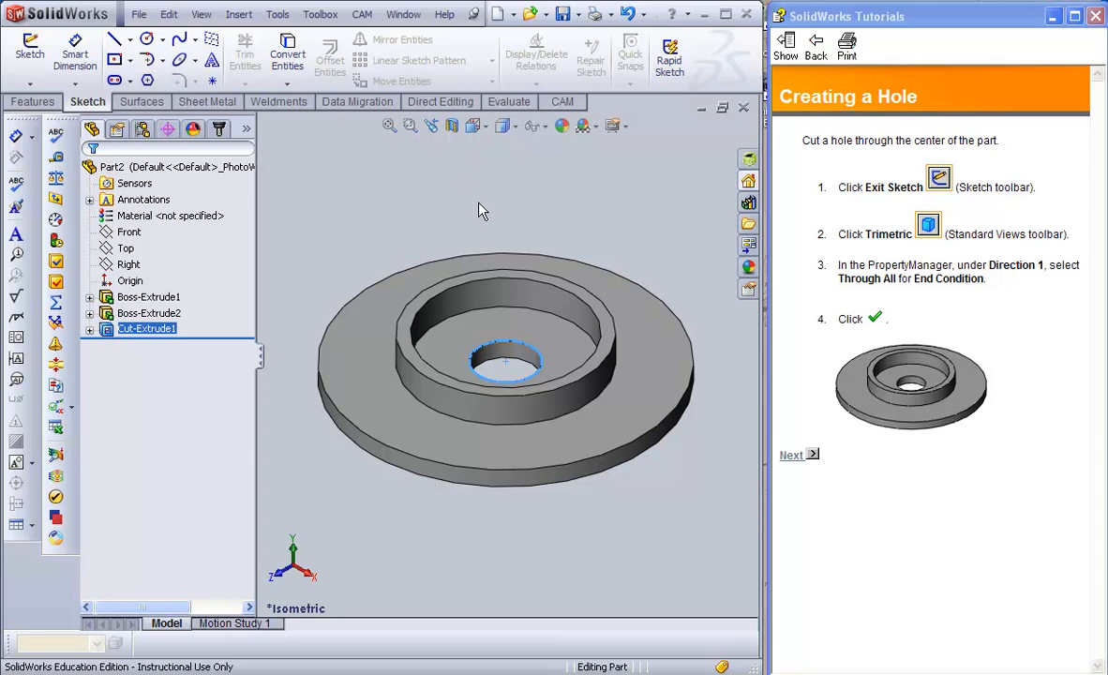
- Compare the part in the Trimetric, Dimetric and Isometric standard views, ending with a slightly tilted Isometric view
{"action": "key", "text": "space"}
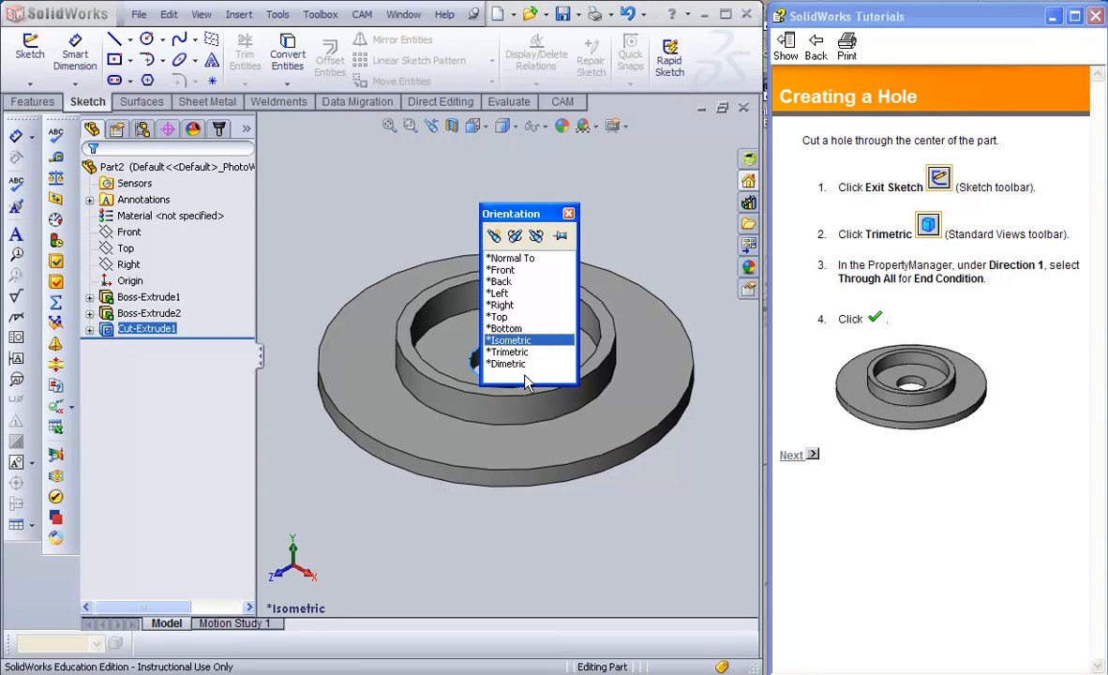
{"action": "left_click", "coordinate": [511, 352]}
{"action": "key", "text": "space"}
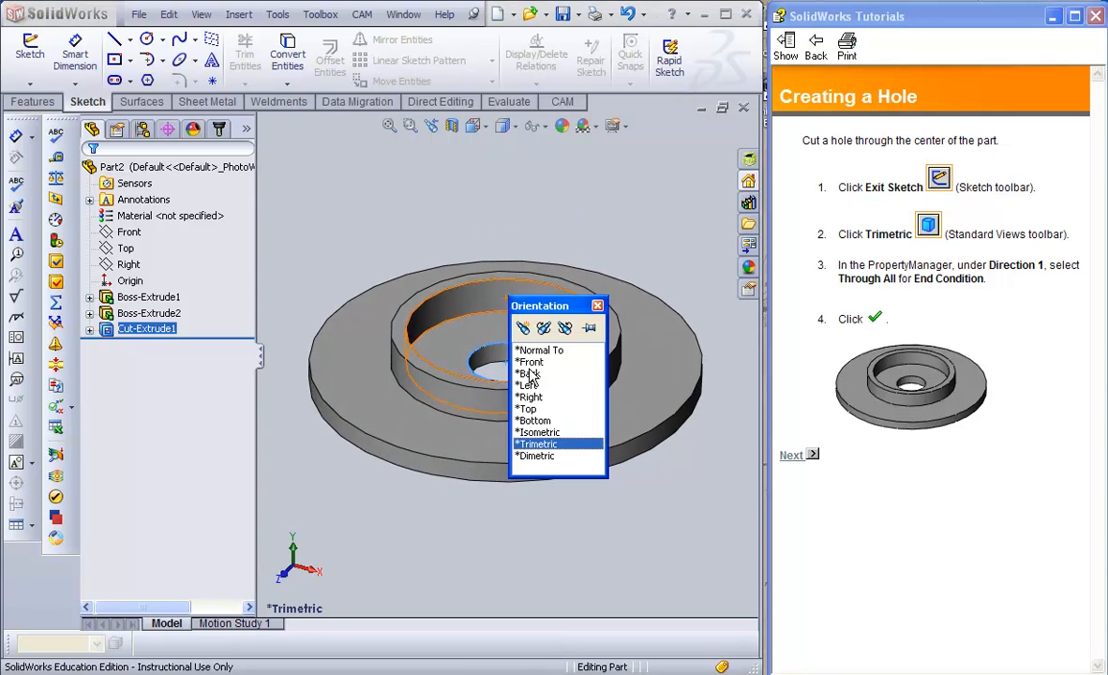
{"action": "left_click", "coordinate": [534, 457]}
{"action": "key", "text": "space"}
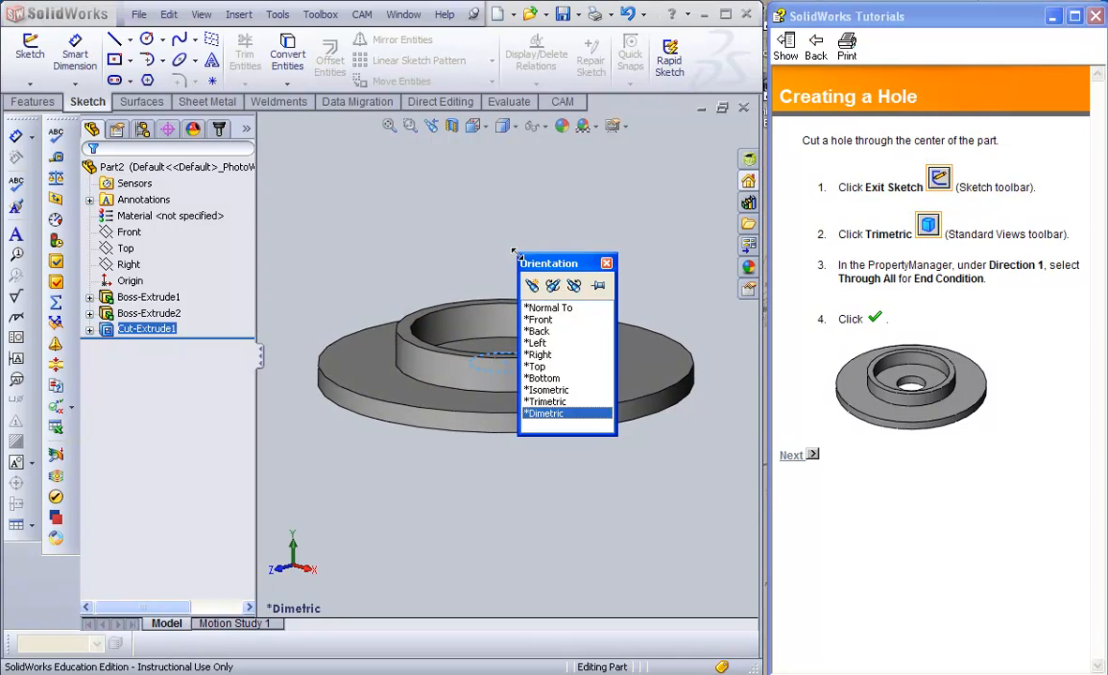
{"action": "left_click", "coordinate": [551, 390]}
{"action": "middle_click_drag", "start_coordinate": [560, 206], "coordinate": [611, 252]}
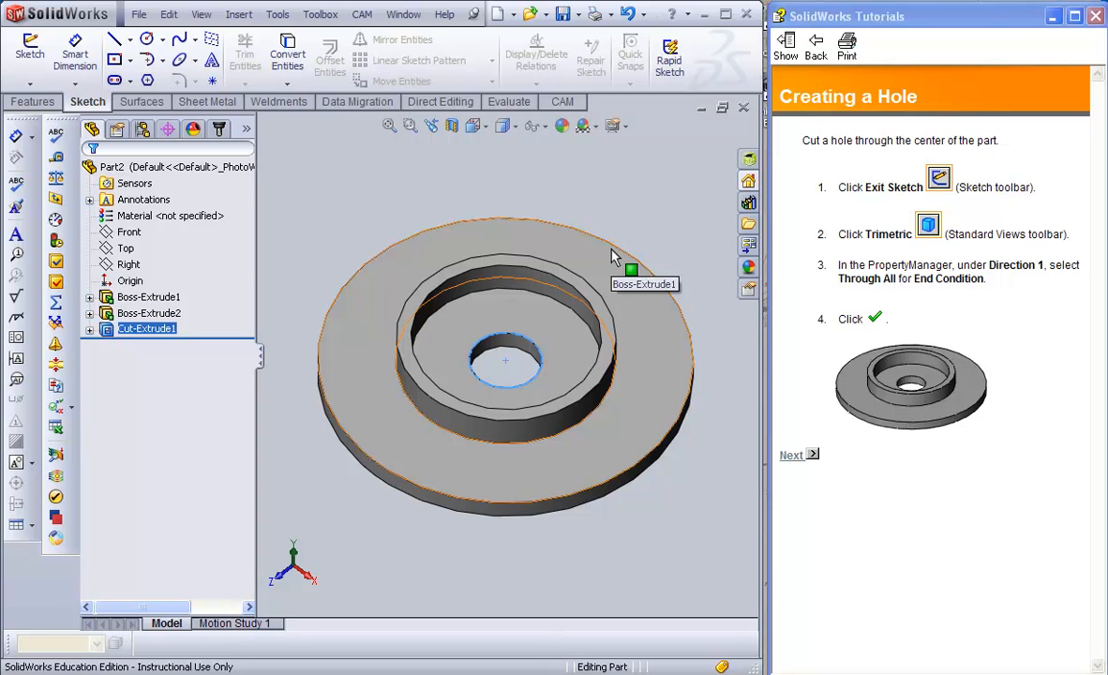
- Skim the two Hole Wizard pages of the tutorial without modelling them and advance to Adding Fillets
{"action": "left_click", "coordinate": [792, 455]}
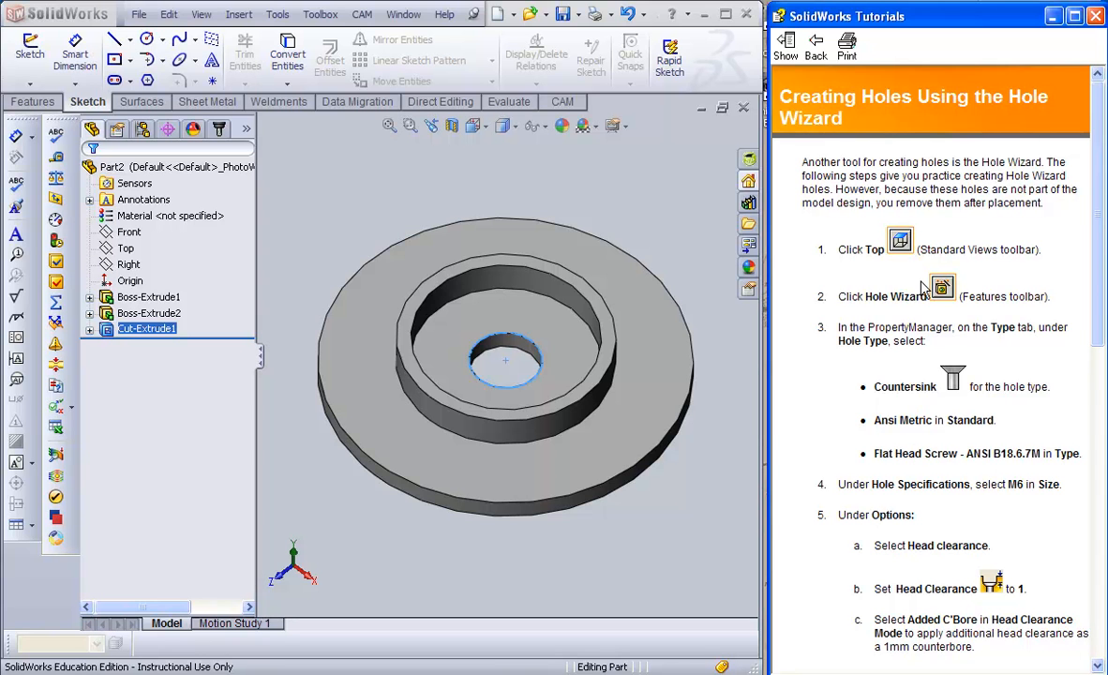
{"action": "left_click_drag", "start_coordinate": [1104, 288], "coordinate": [1103, 605]}
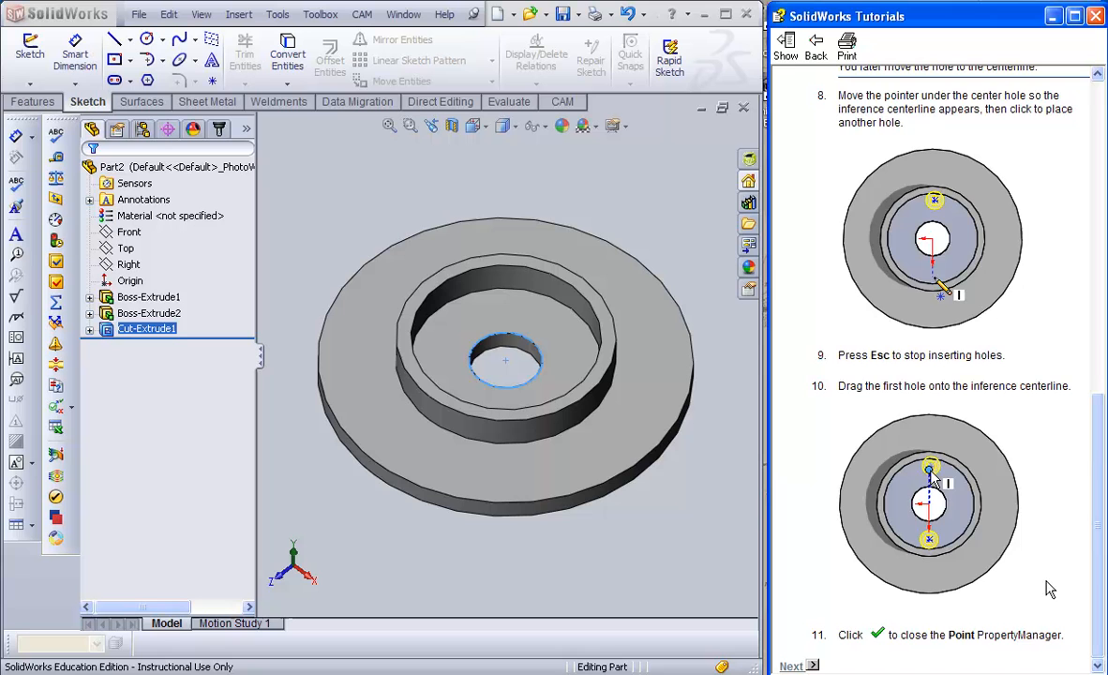
{"action": "left_click", "coordinate": [792, 668]}
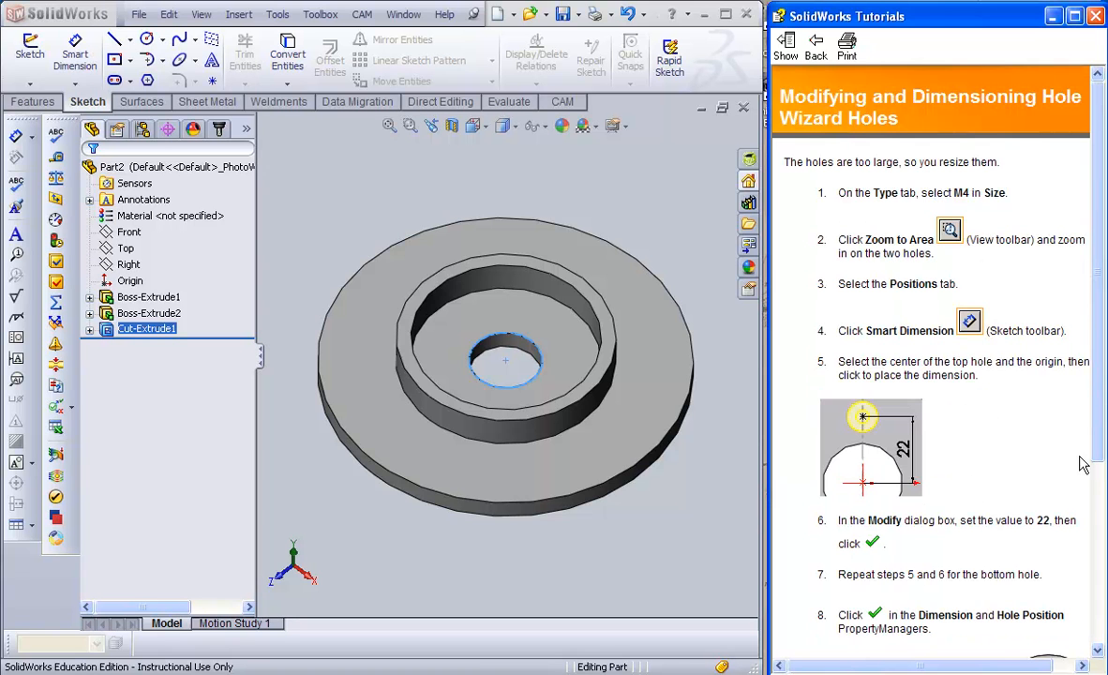
{"action": "left_click_drag", "start_coordinate": [1099, 433], "coordinate": [1100, 621]}
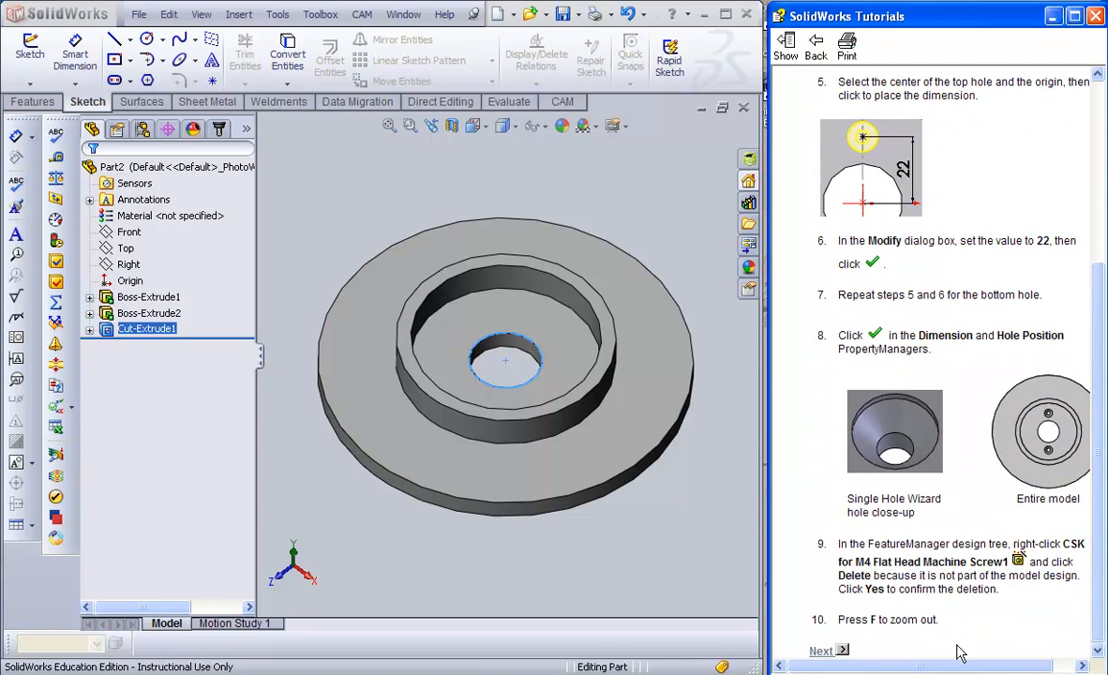
{"action": "left_click", "coordinate": [821, 651]}
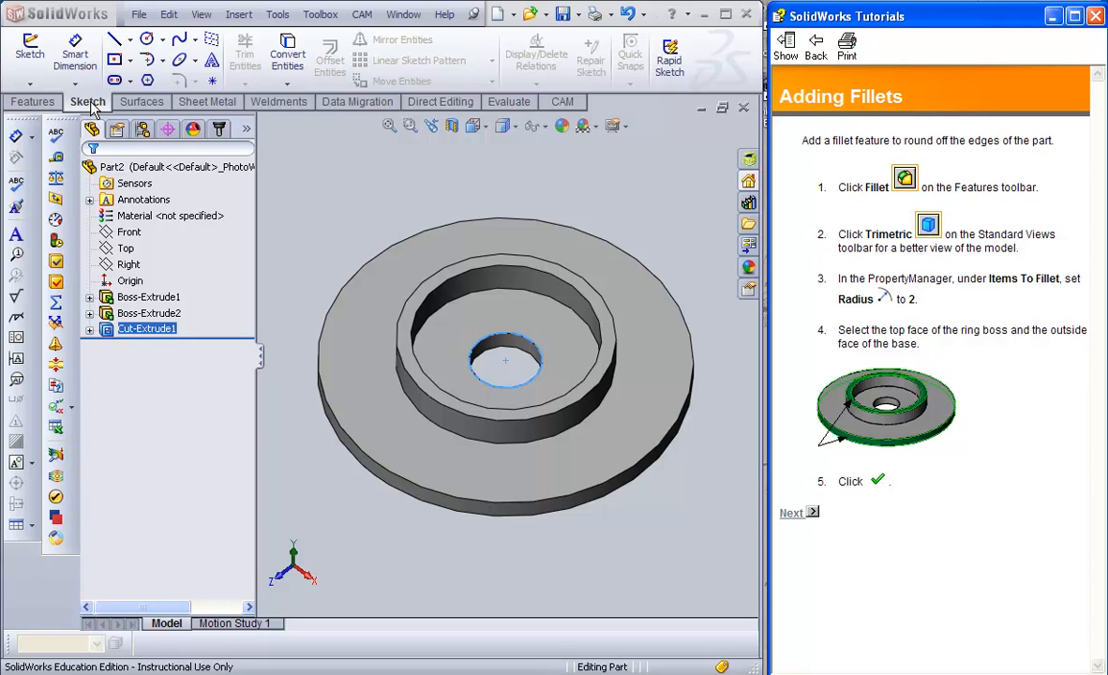
- Fillet the ring boss's top face and the base disc's outer side face with a constant radius of 2 mm
{"action": "left_click", "coordinate": [38, 103]}
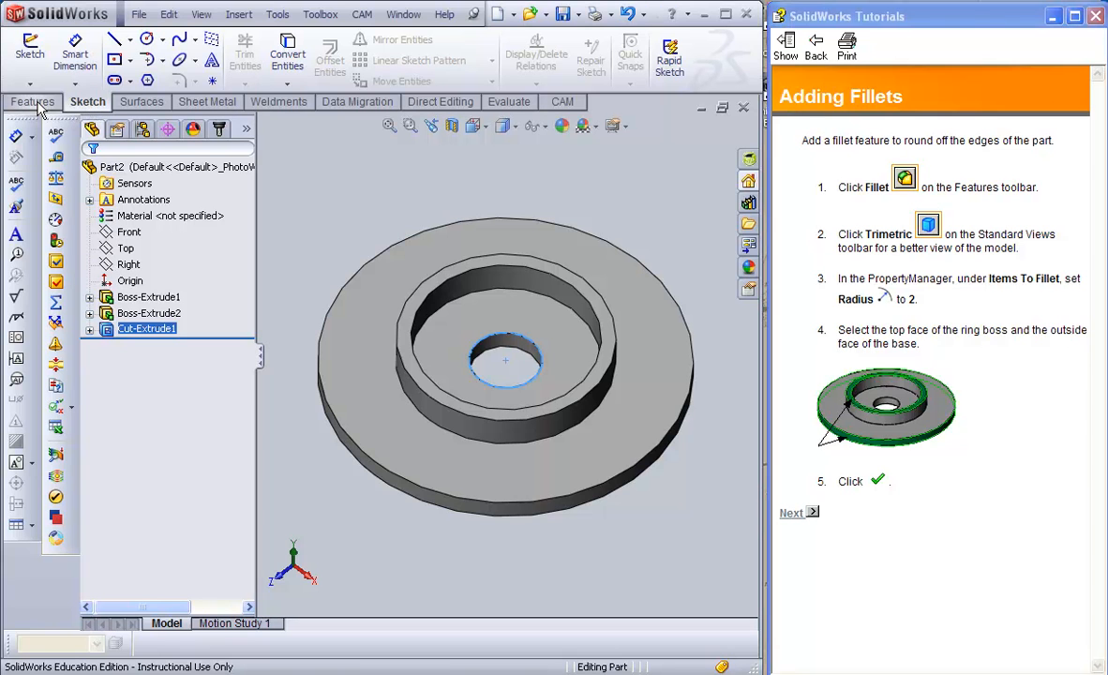
{"action": "left_click", "coordinate": [36, 102]}
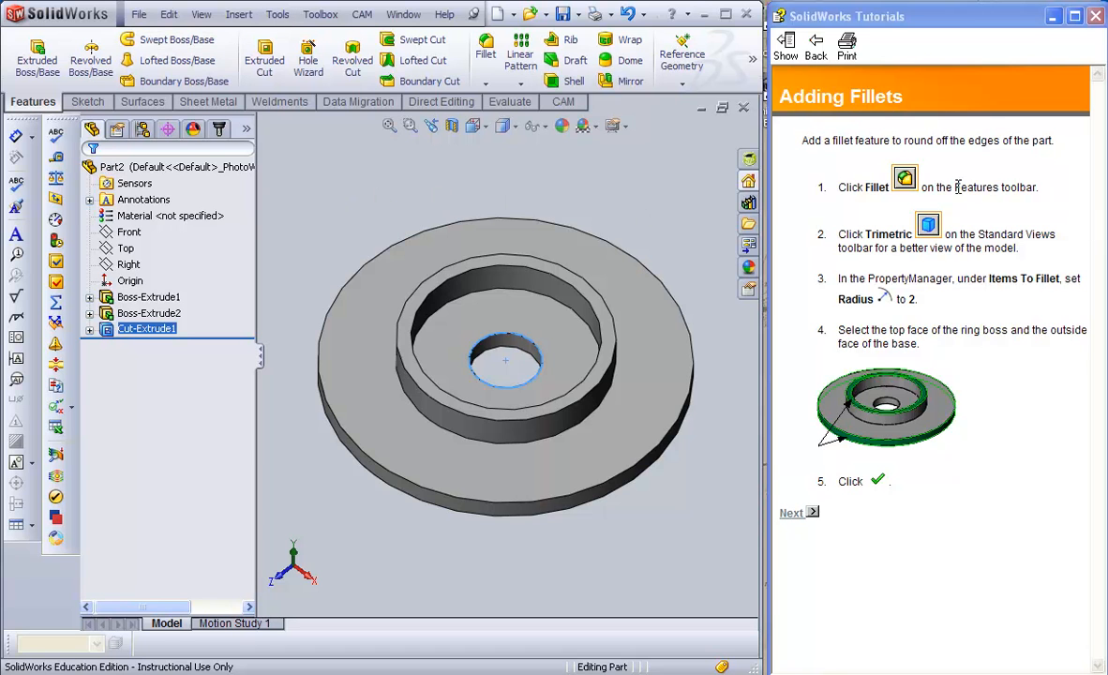
{"action": "left_click", "coordinate": [906, 180]}
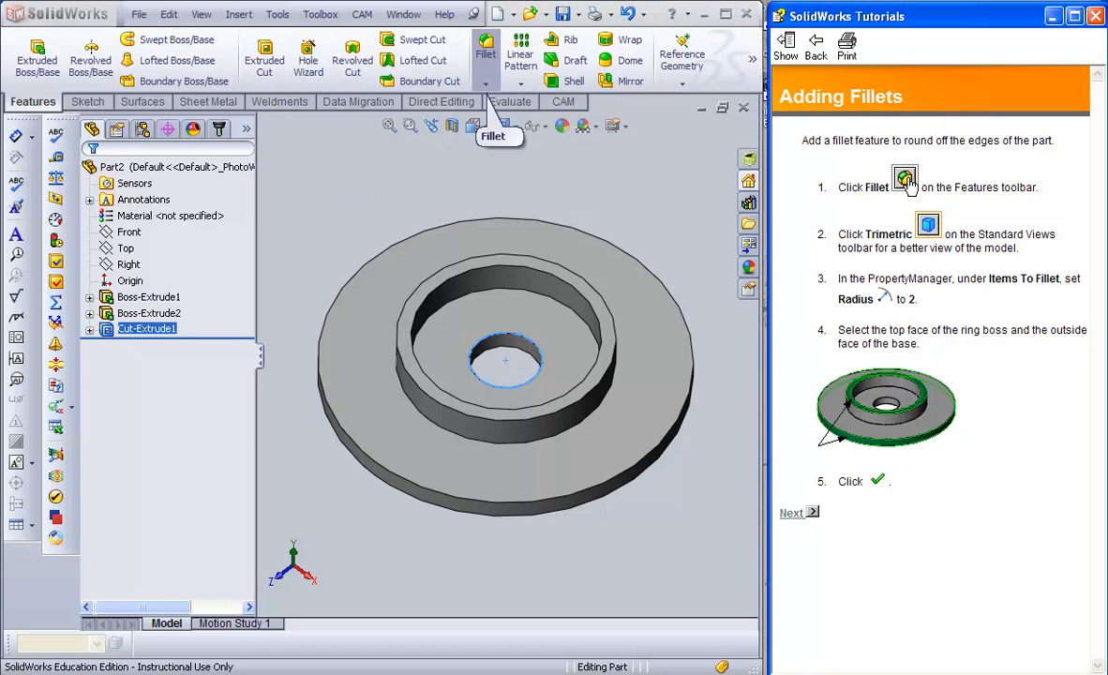
{"action": "left_click", "coordinate": [488, 85]}
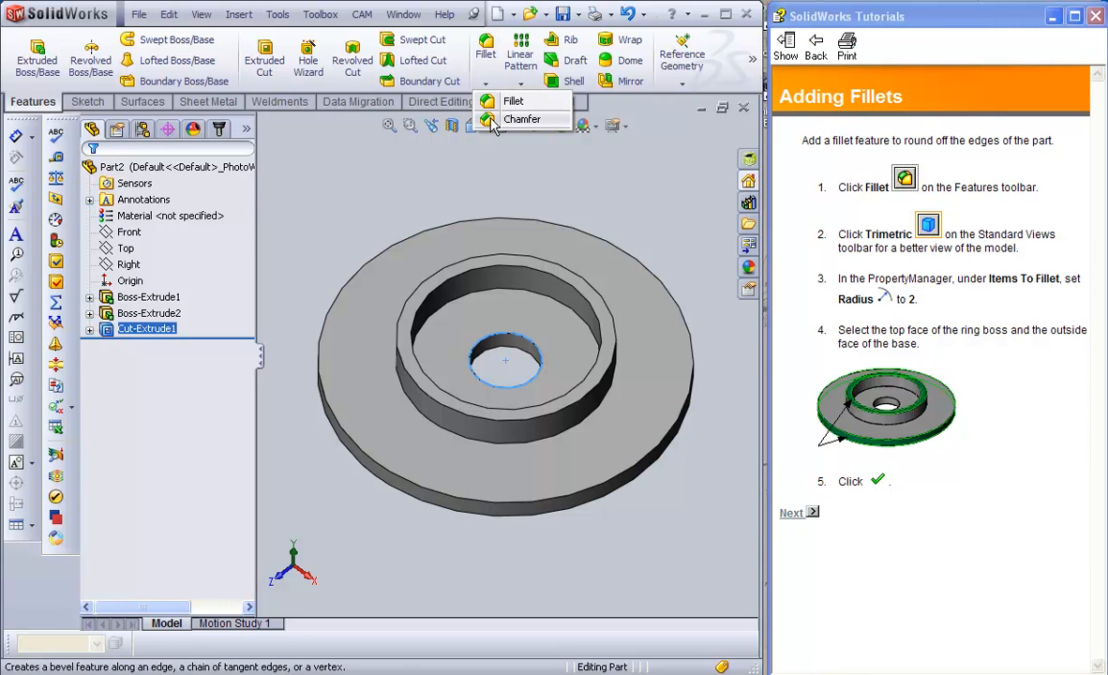
{"action": "left_click", "coordinate": [486, 49]}
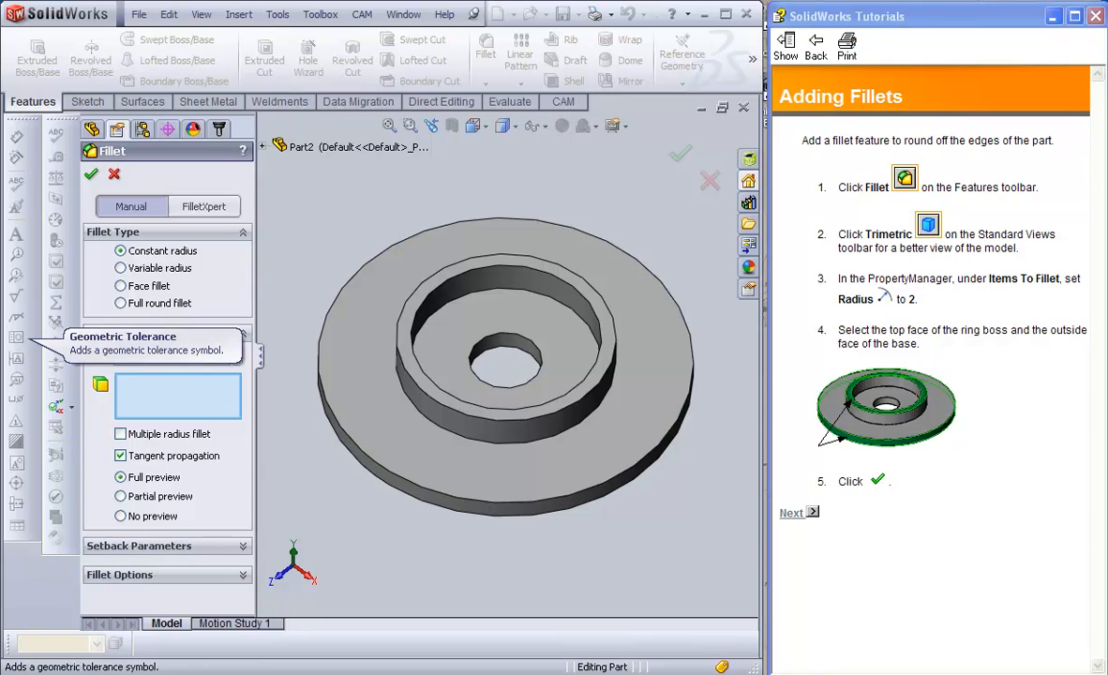
{"action": "left_click", "coordinate": [427, 296]}
{"action": "middle_click_drag", "start_coordinate": [584, 566], "coordinate": [584, 520]}
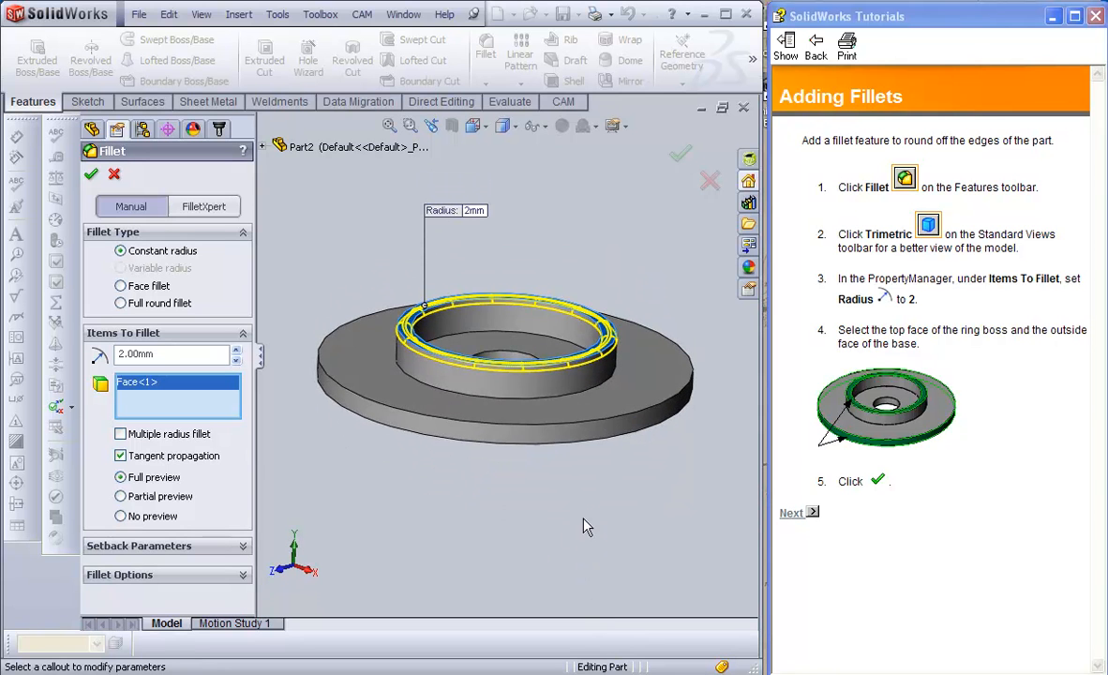
{"action": "left_click", "coordinate": [551, 445]}
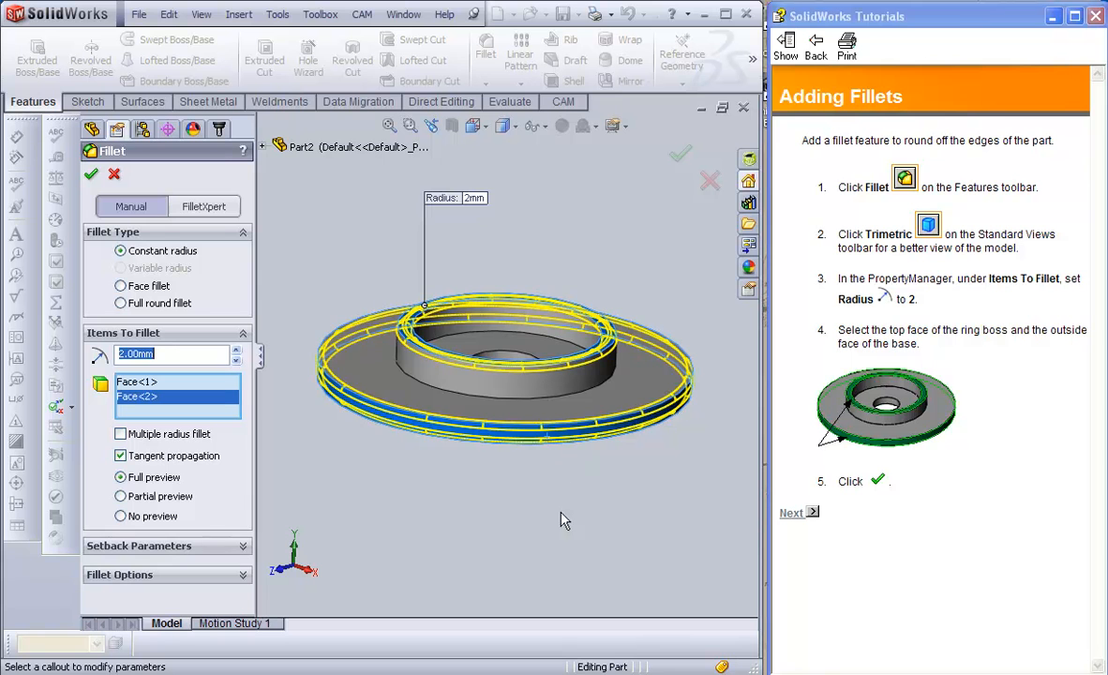
{"action": "left_click", "coordinate": [91, 175]}
{"action": "middle_click_drag", "start_coordinate": [427, 446], "coordinate": [542, 548]}
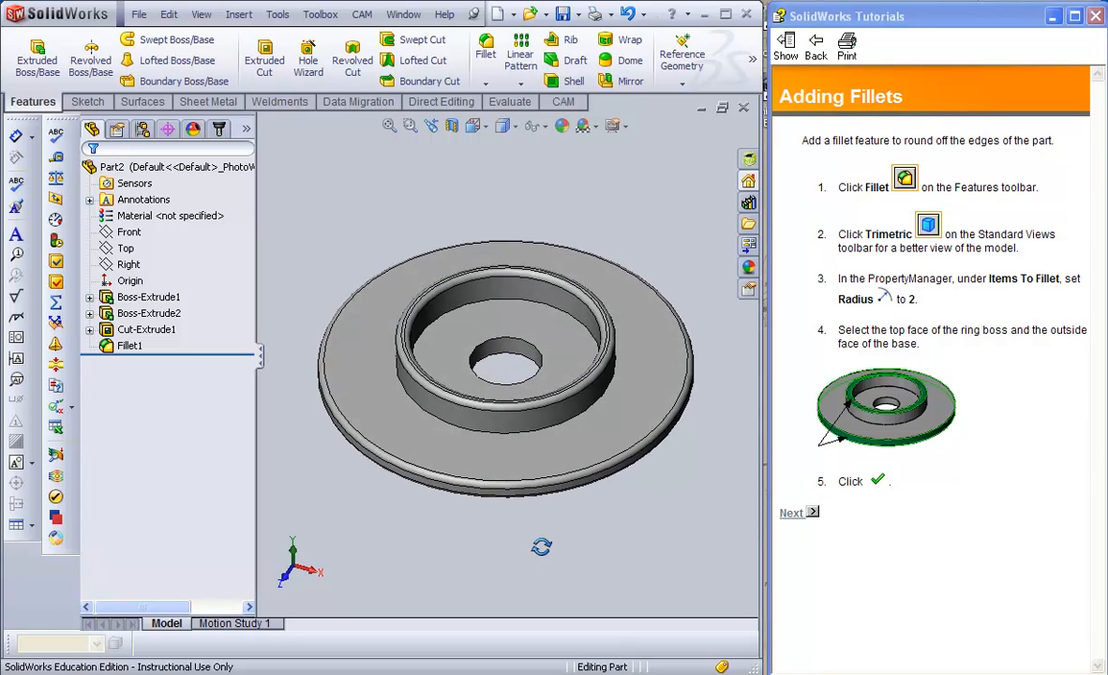
- Advance the tutorial to Sketching the Tall Cylinder Extrusion and start an Extruded Boss/Base sketch on the base disc's top face in Top view
{"action": "left_click", "coordinate": [793, 514]}
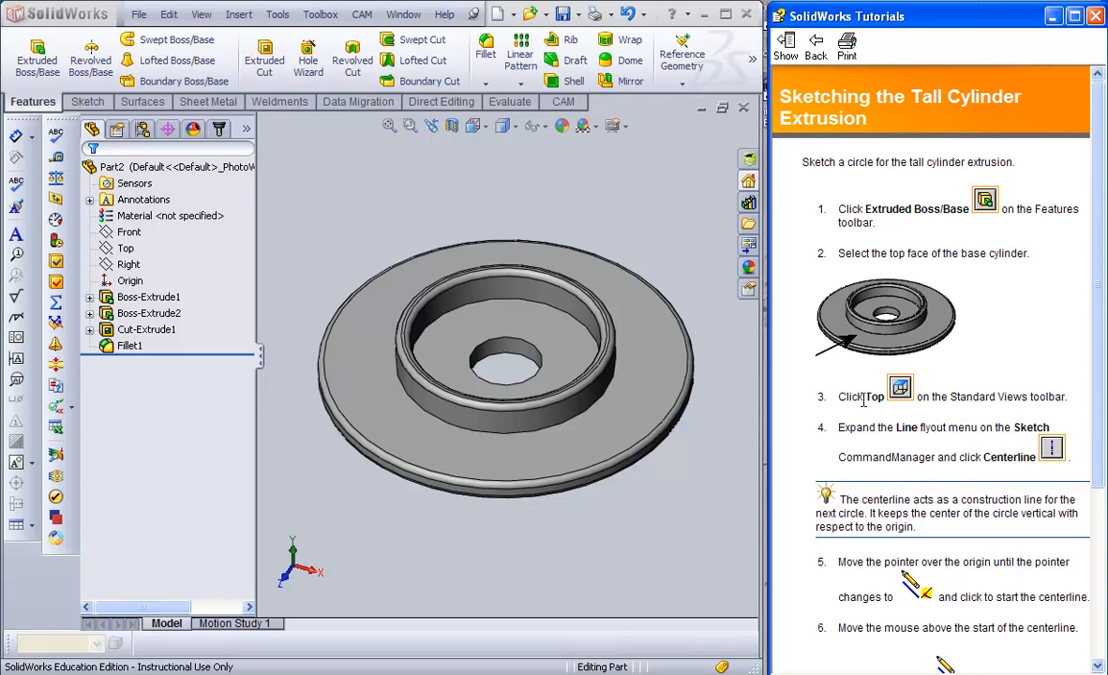
{"action": "left_click", "coordinate": [473, 125]}
{"action": "key", "text": "ctrl+5"}
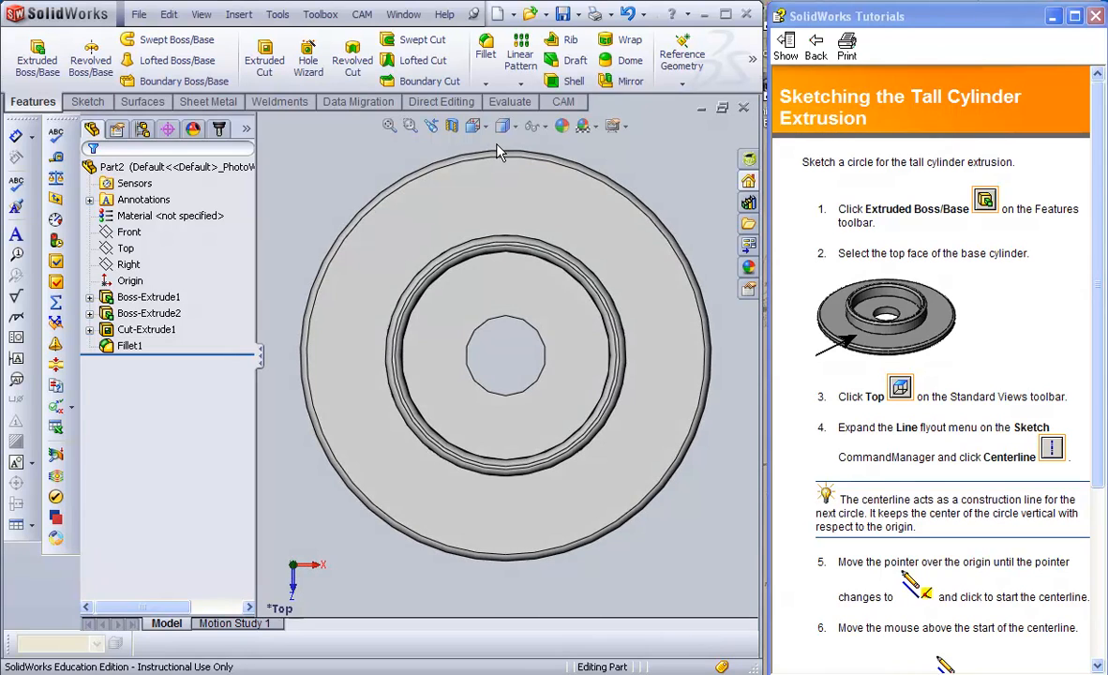
{"action": "scroll", "coordinate": [578, 389], "scroll_direction": "up", "scroll_amount": 2}
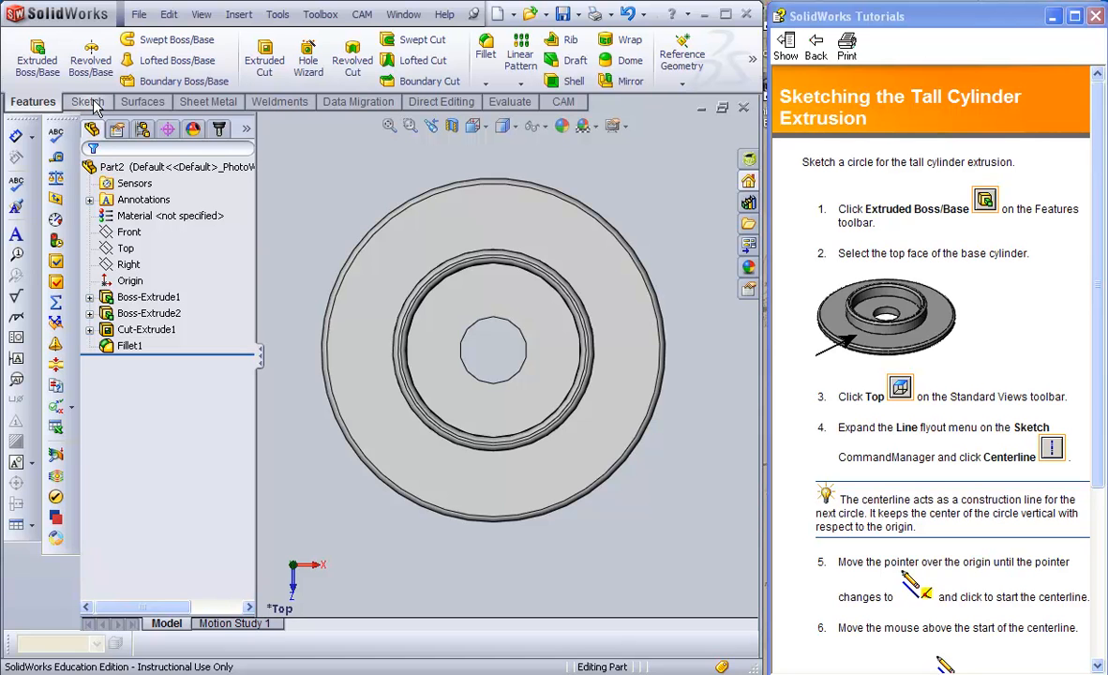
{"action": "left_click", "coordinate": [38, 62]}
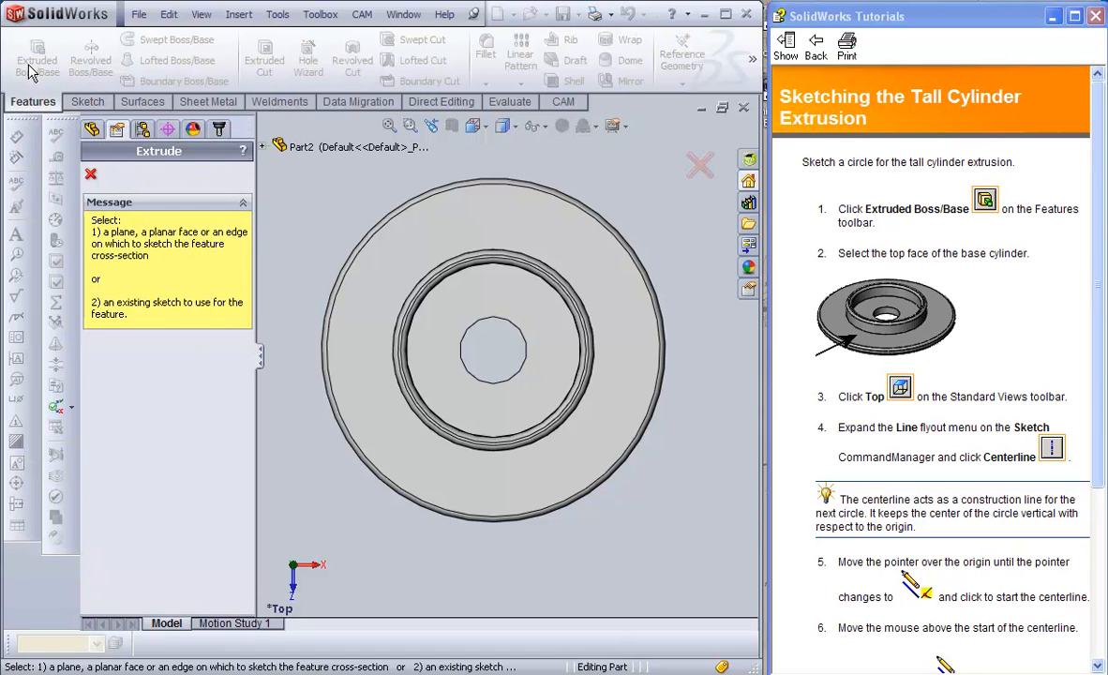
{"action": "left_click", "coordinate": [382, 270]}
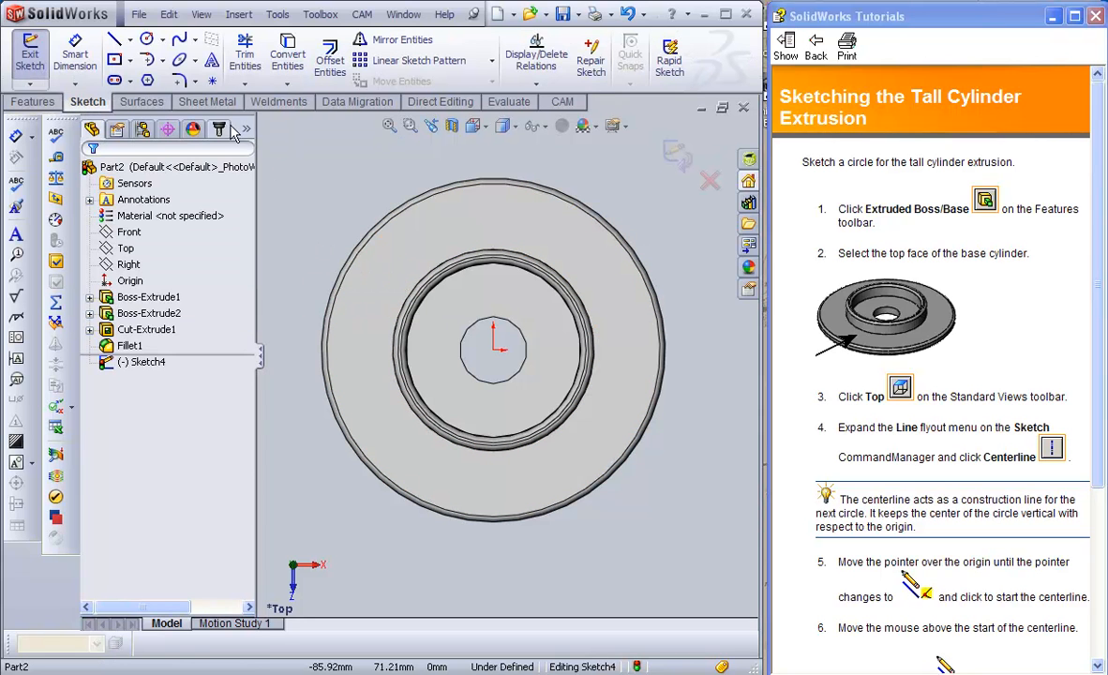
- Sketch a vertical centerline about 45 mm long, starting at the origin and ending above the ring boss
{"action": "left_click", "coordinate": [130, 41]}
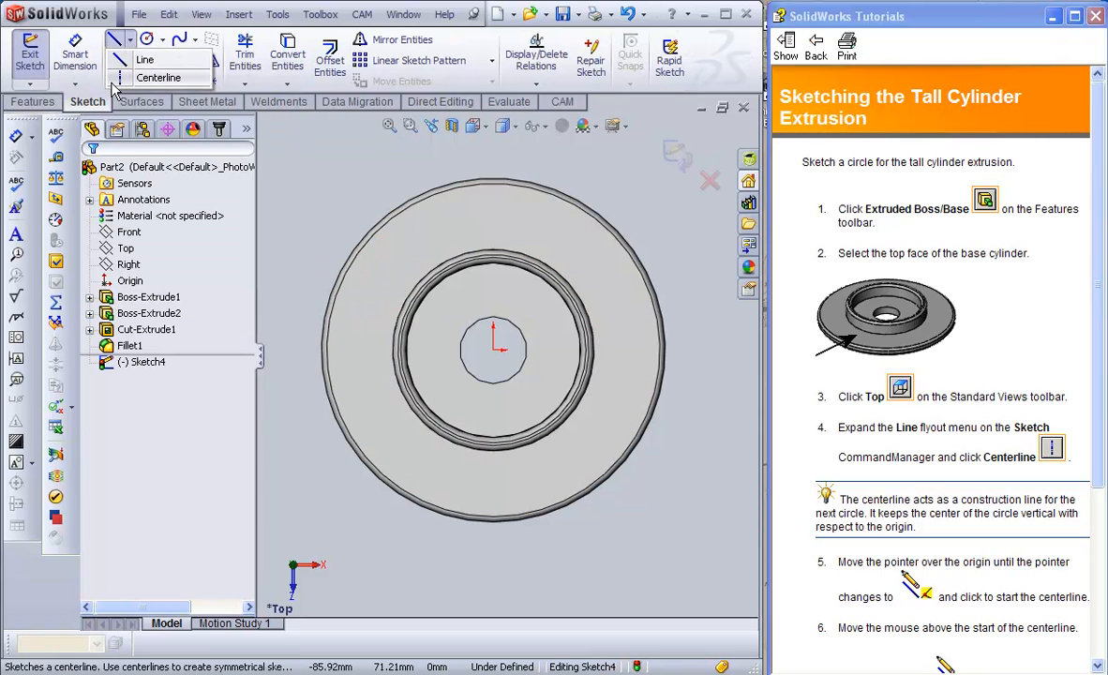
{"action": "left_click", "coordinate": [120, 80]}
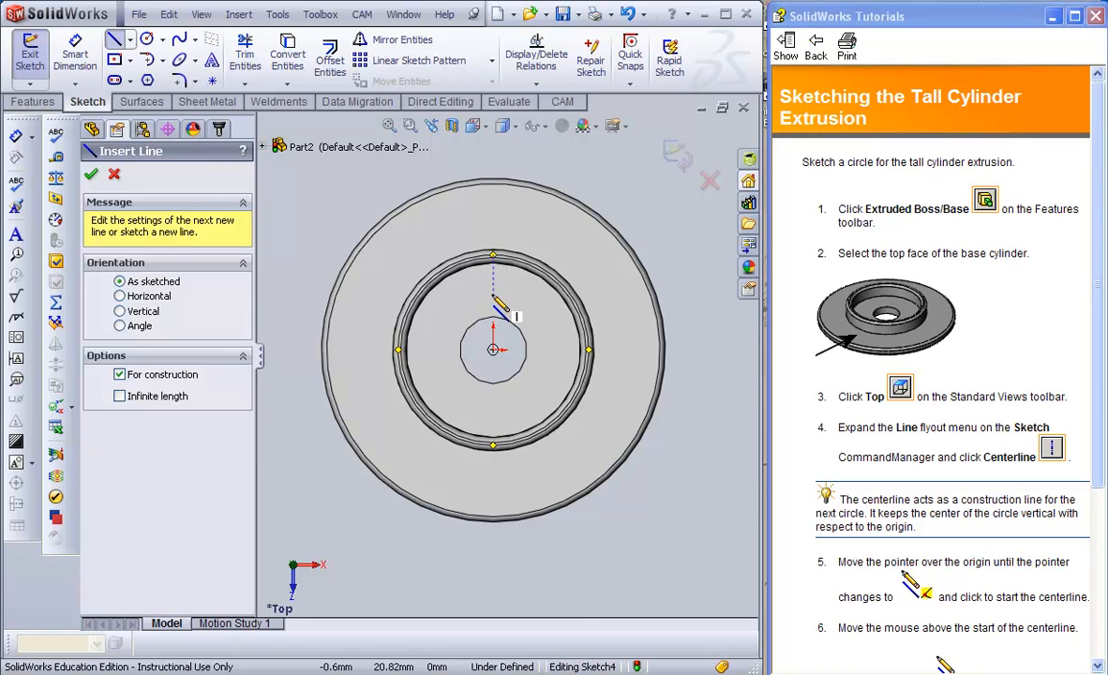
{"action": "scroll", "coordinate": [494, 298], "scroll_direction": "down", "scroll_amount": 2}
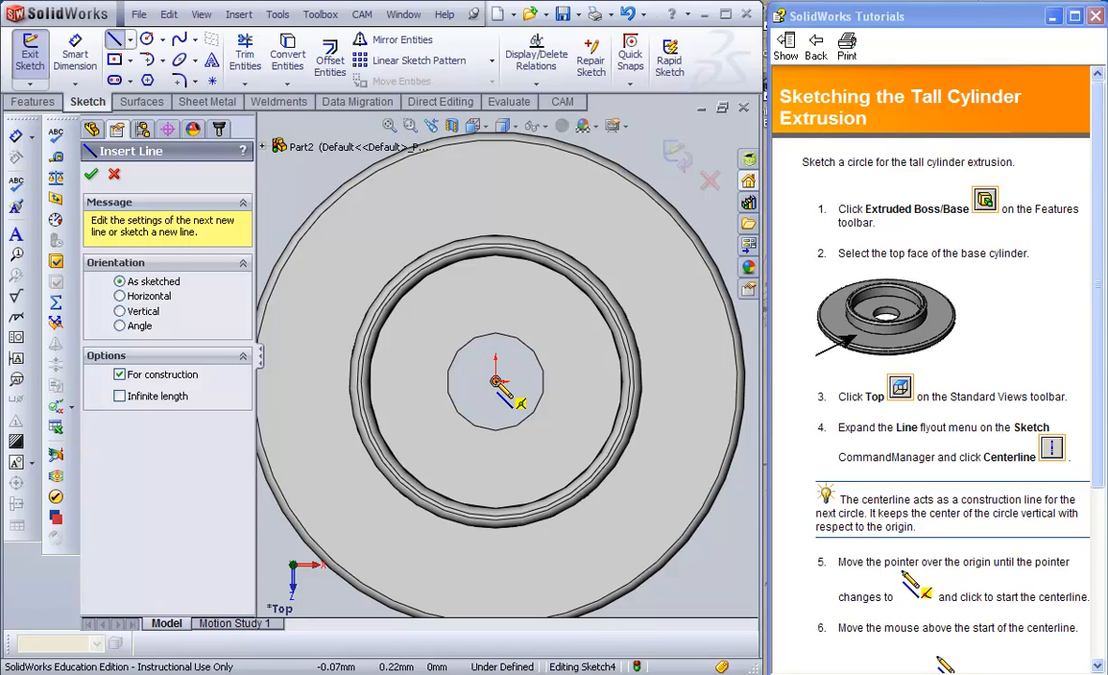
{"action": "left_click", "coordinate": [495, 382]}
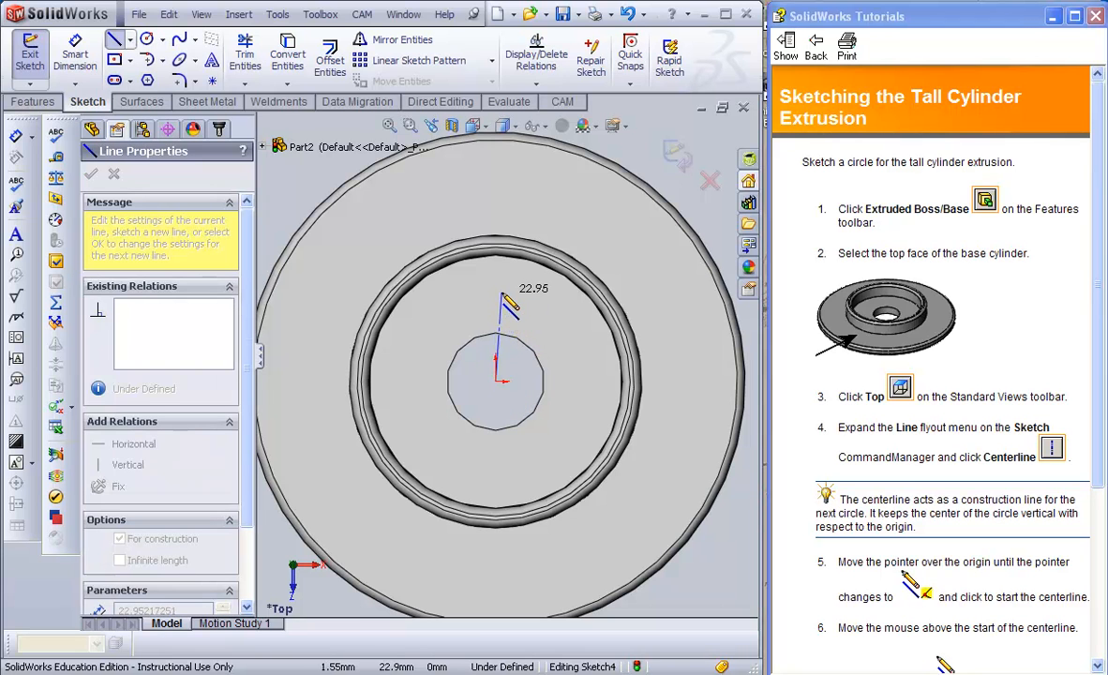
{"action": "left_click", "coordinate": [496, 205]}
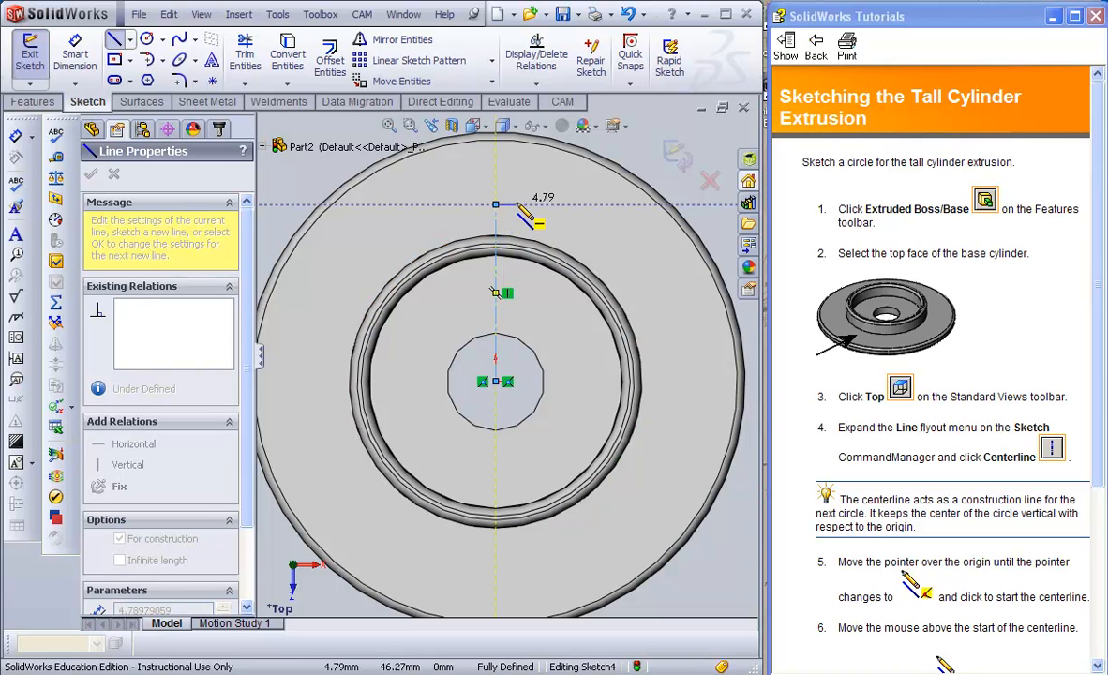
{"action": "key", "text": "Escape"}
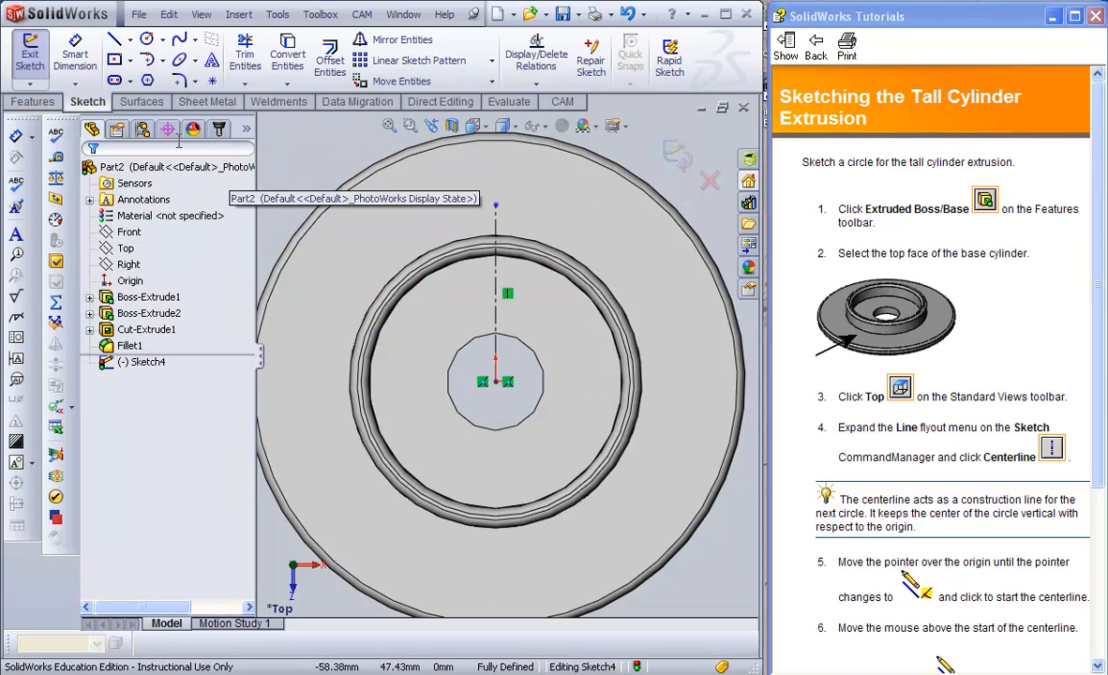
- Sketch a circle with a radius of about 9.7 mm centred on the centerline's upper endpoint
{"action": "left_click", "coordinate": [146, 38]}
{"action": "left_click", "coordinate": [496, 205]}
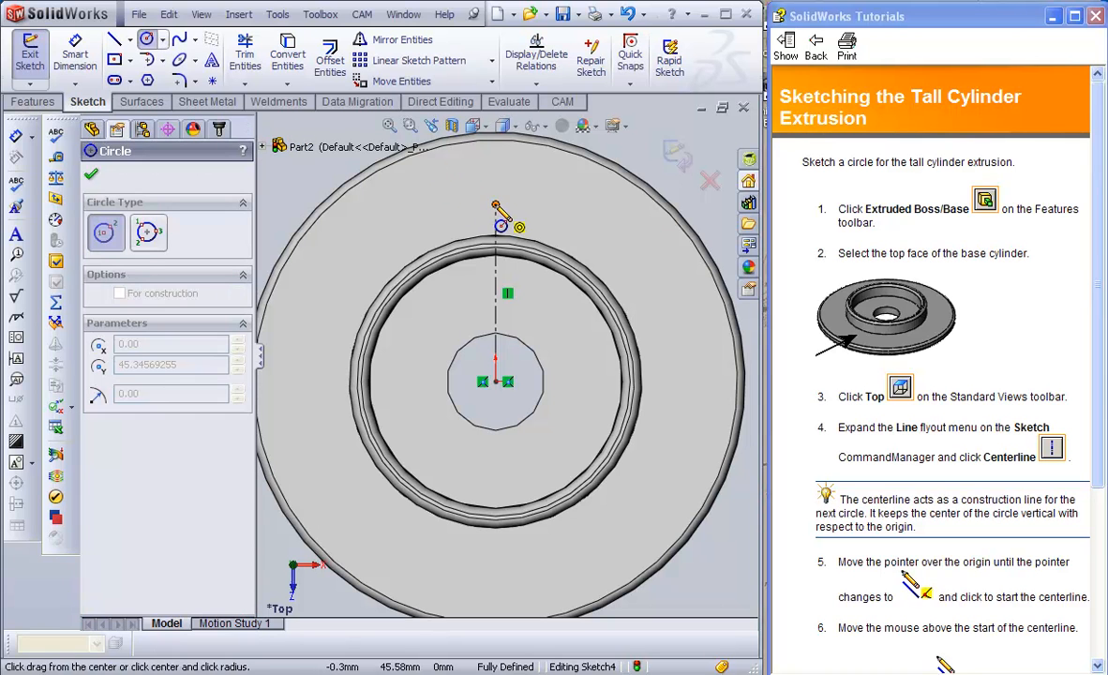
{"action": "left_click", "coordinate": [533, 215]}
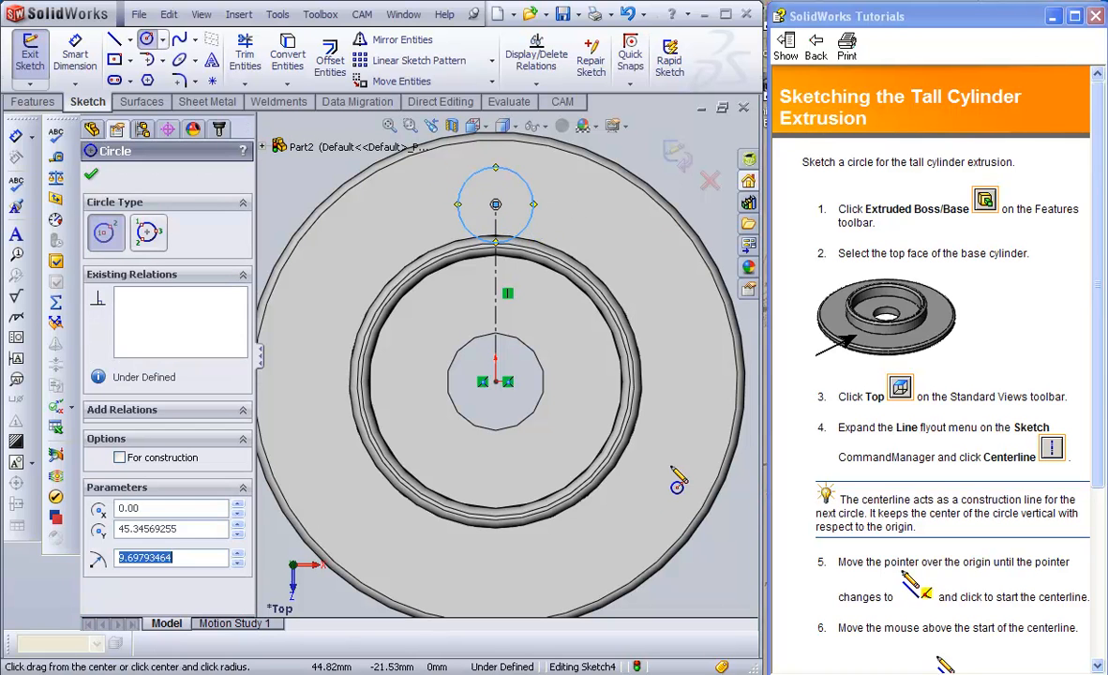
- Advance the tutorial to Dimensioning the Tall Cylinder Sketch and dimension the circle's diameter as 27 mm
{"action": "scroll", "coordinate": [874, 621], "scroll_direction": "down", "scroll_amount": 5}
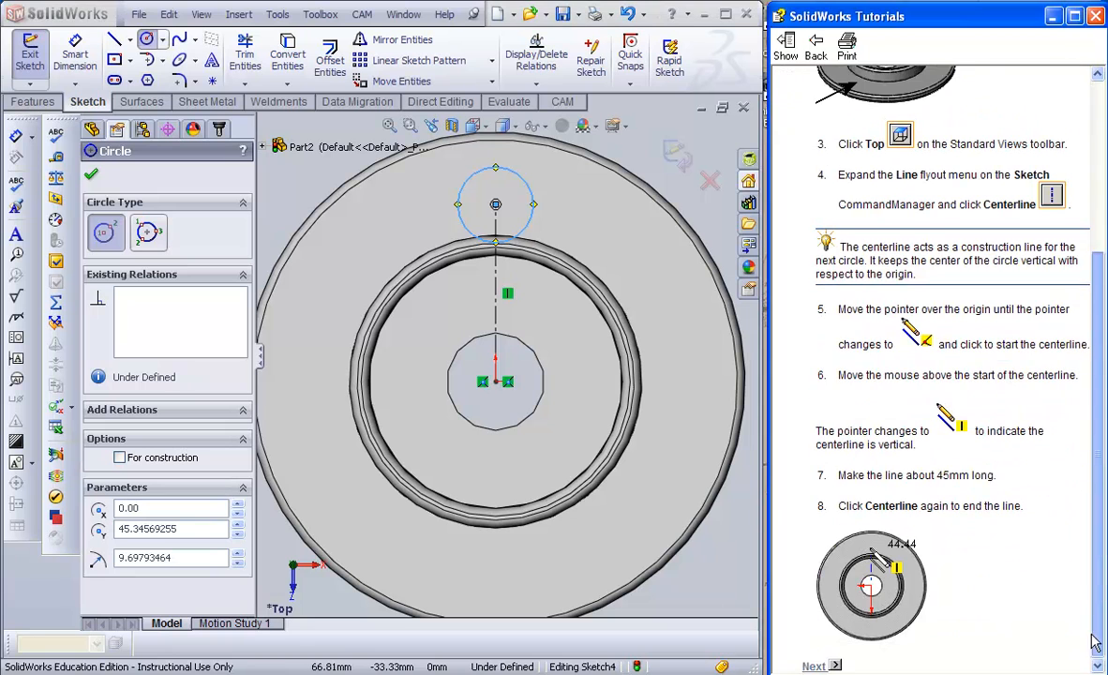
{"action": "left_click", "coordinate": [814, 666]}
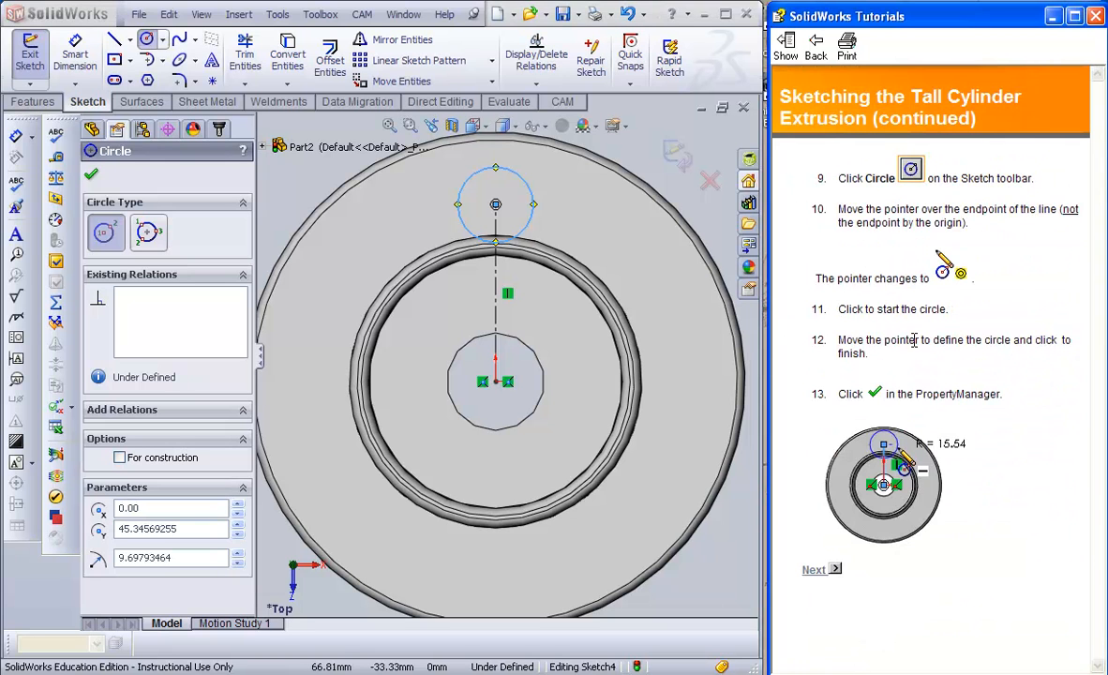
{"action": "left_click", "coordinate": [815, 569]}
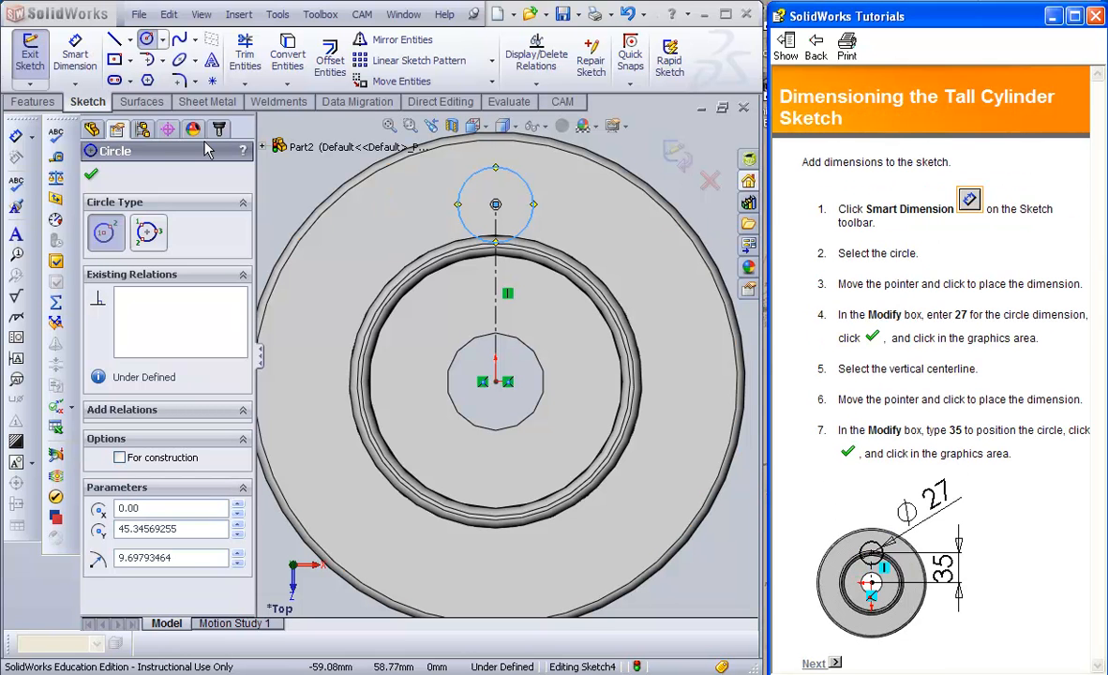
{"action": "left_click", "coordinate": [75, 58]}
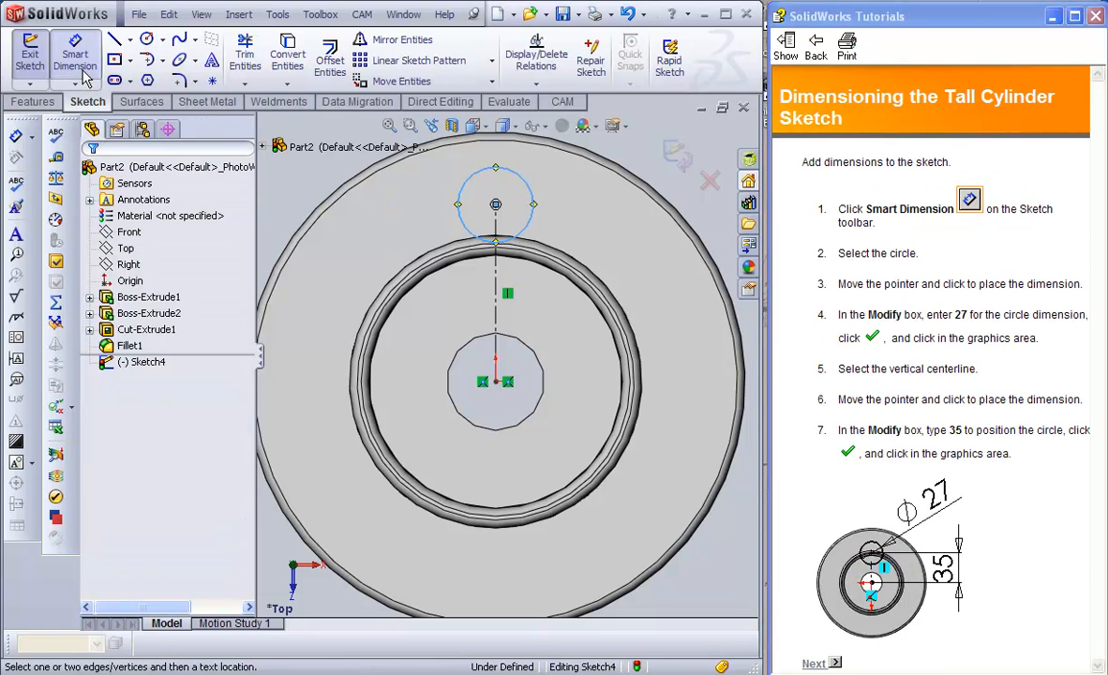
{"action": "left_click", "coordinate": [532, 204]}
{"action": "left_click", "coordinate": [567, 192]}
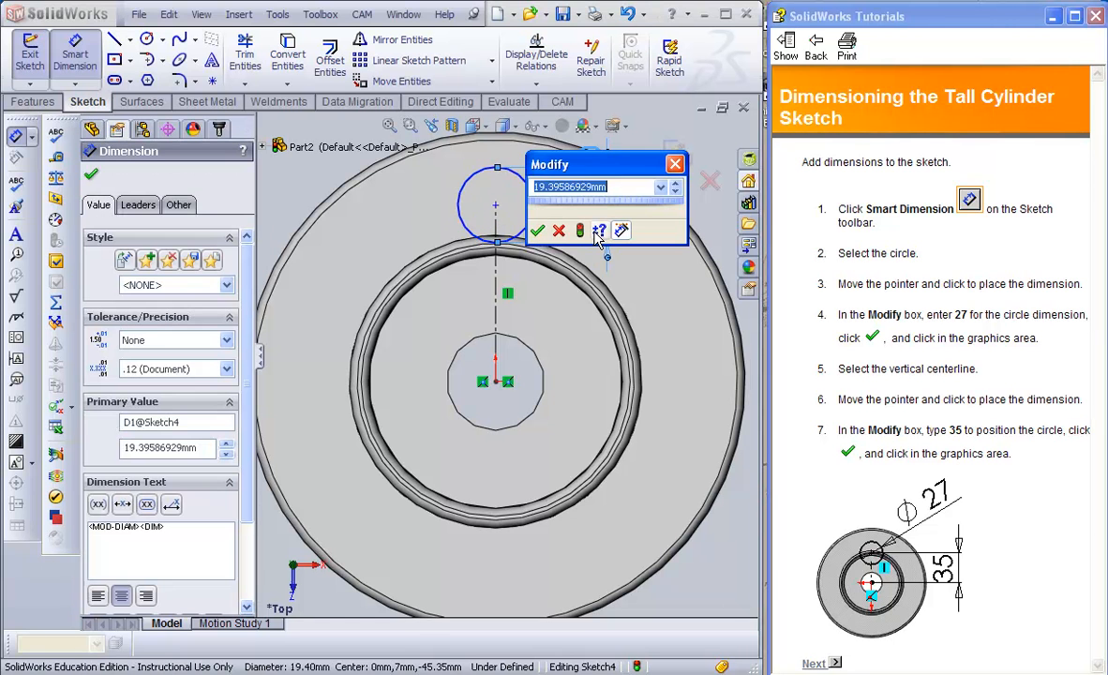
{"action": "type", "text": "27"}
{"action": "key", "text": "Return"}
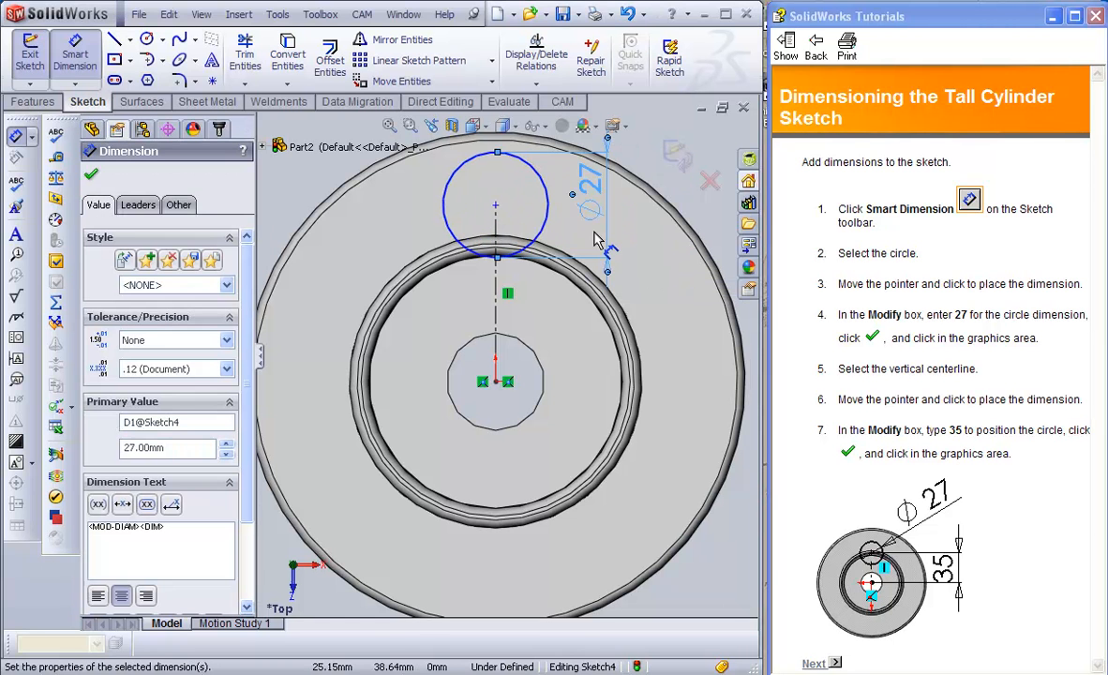
- Dimension the vertical centerline's length as 35 mm to position the circle
{"action": "left_click", "coordinate": [497, 315]}
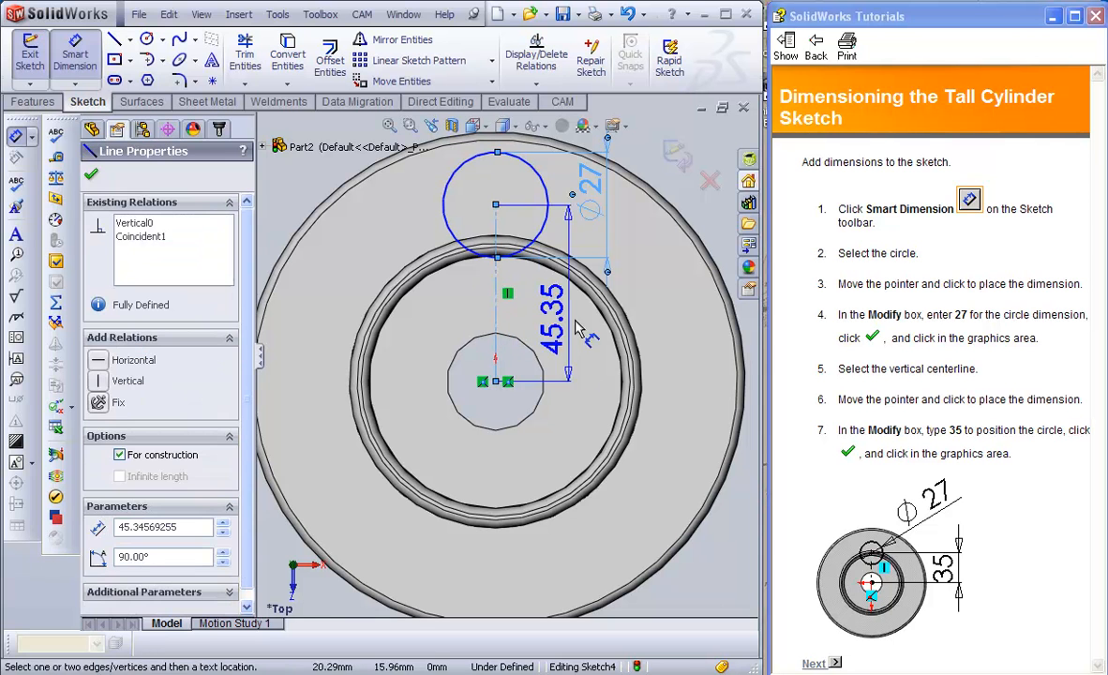
{"action": "left_click", "coordinate": [671, 330]}
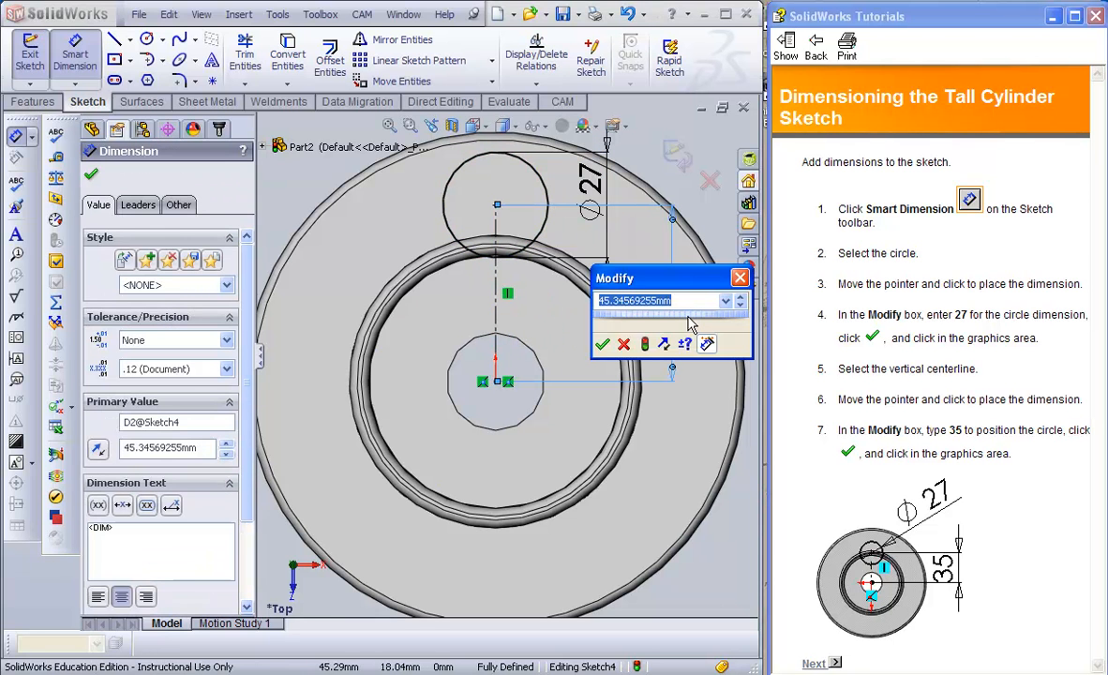
{"action": "type", "text": "35"}
{"action": "key", "text": "Return"}
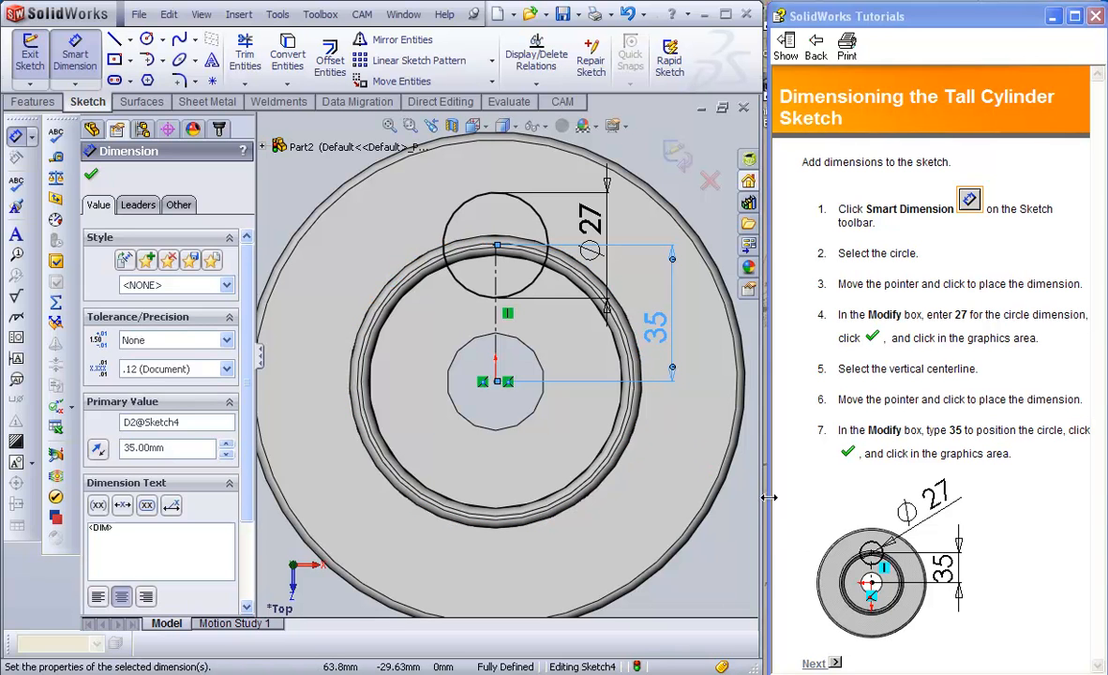
- Advance the tutorial to Adding the Tall Cylinder Extrusion and exit the sketch to preview the circle's boss extrusion in a tilted view
{"action": "left_click", "coordinate": [814, 663]}
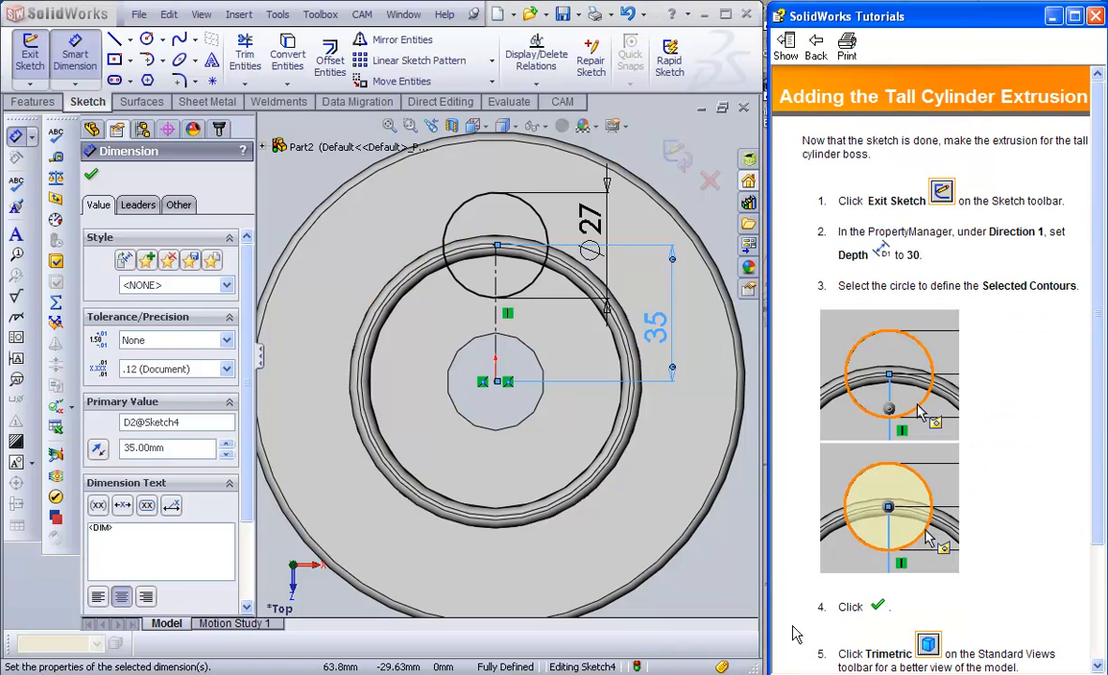
{"action": "middle_click_drag", "start_coordinate": [677, 471], "coordinate": [717, 427]}
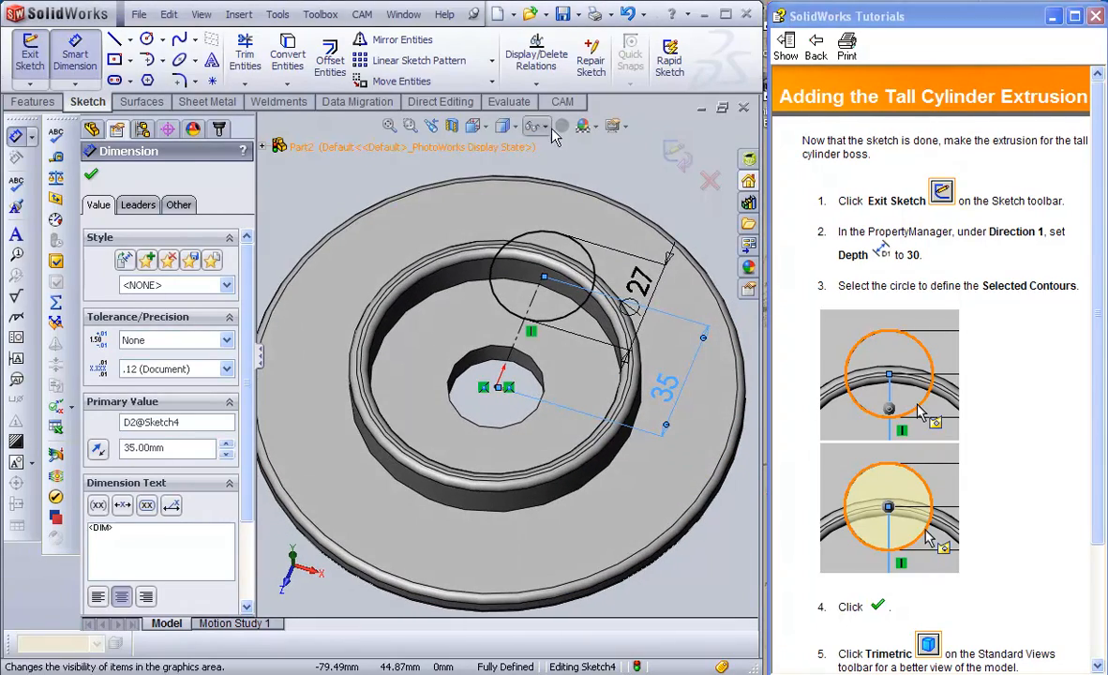
{"action": "left_click", "coordinate": [675, 153]}
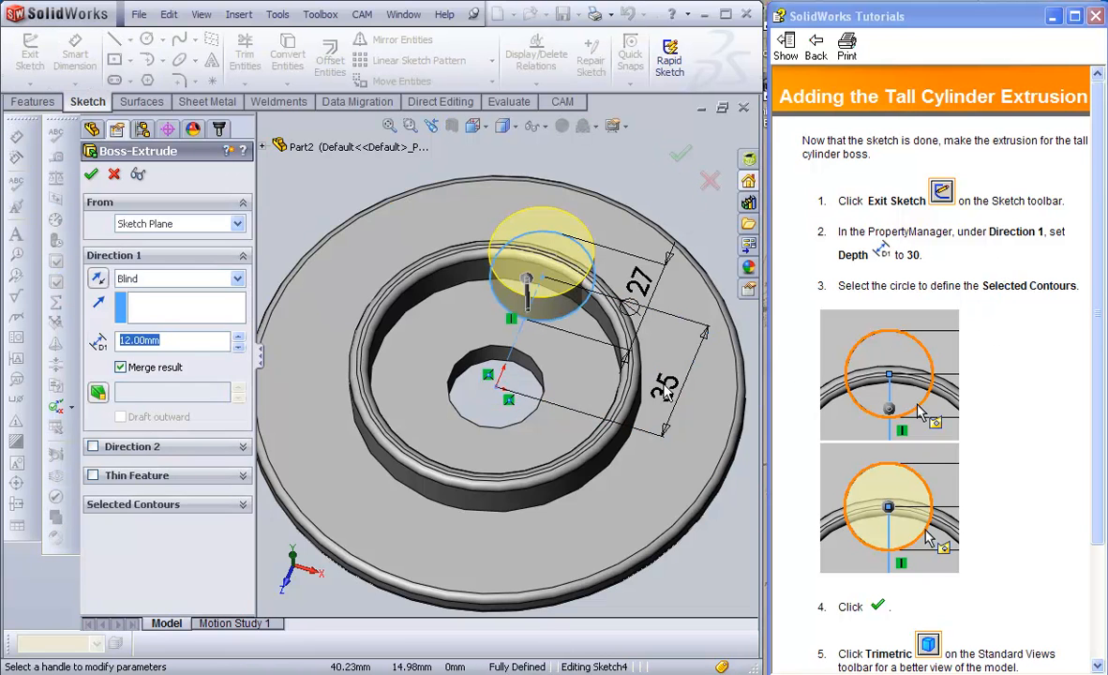
{"action": "scroll", "coordinate": [636, 505], "scroll_direction": "up", "scroll_amount": 2}
{"action": "middle_click_drag", "start_coordinate": [638, 507], "coordinate": [661, 450]}
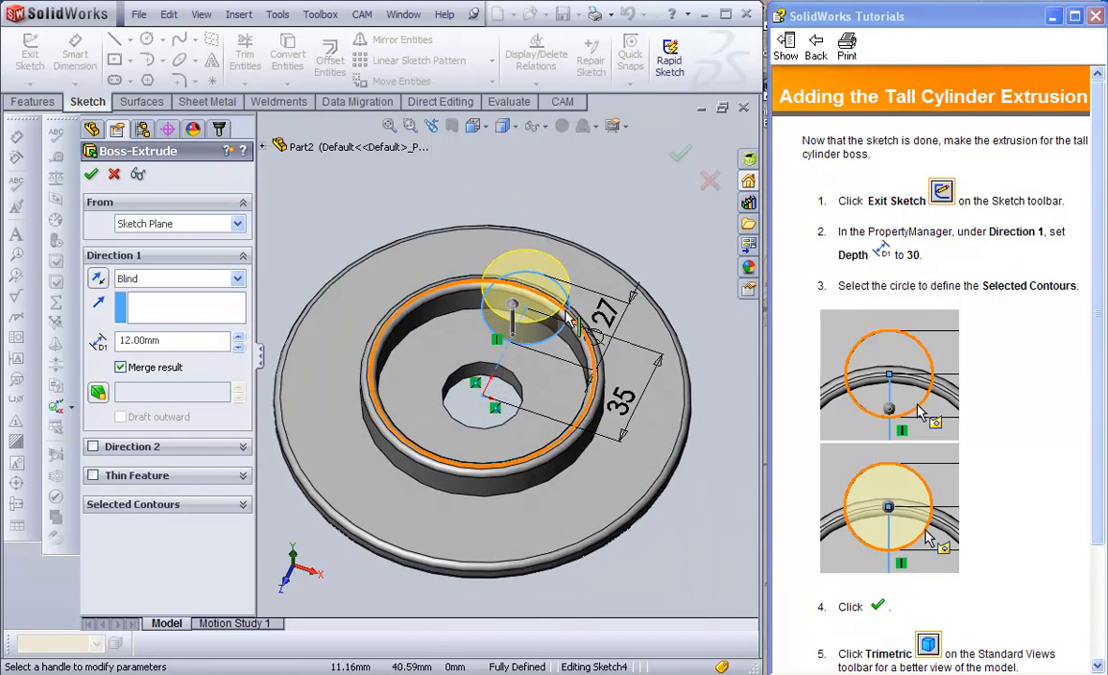
{"action": "scroll", "coordinate": [564, 309], "scroll_direction": "down", "scroll_amount": 3}
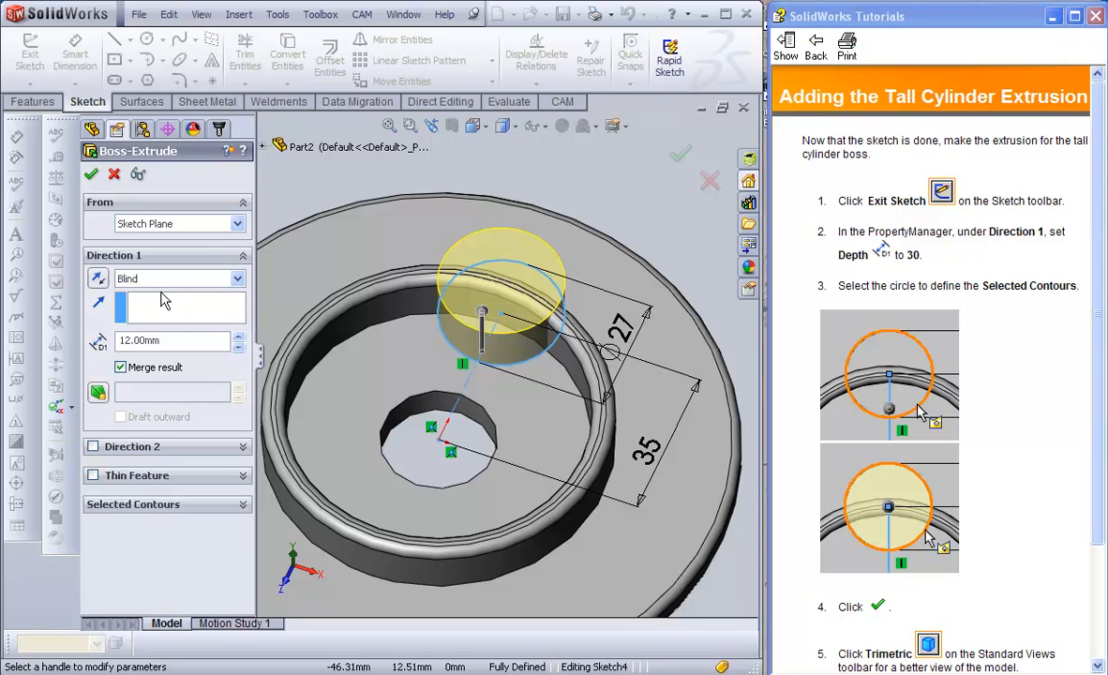
{"action": "scroll", "coordinate": [353, 332], "scroll_direction": "up", "scroll_amount": 1}
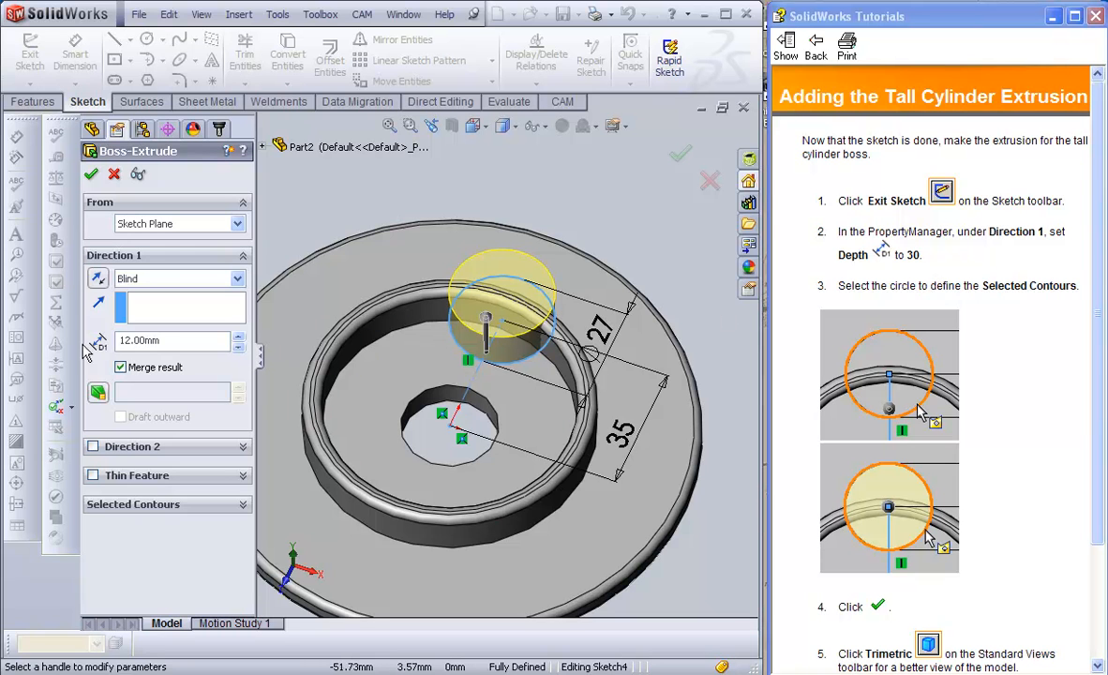
- Extrude the circle upward as a merged blind boss with a depth of 33 mm
{"action": "left_click_drag", "start_coordinate": [485, 317], "coordinate": [484, 273]}
{"action": "left_click", "coordinate": [189, 342]}
{"action": "left_click_drag", "start_coordinate": [184, 340], "coordinate": [71, 344]}
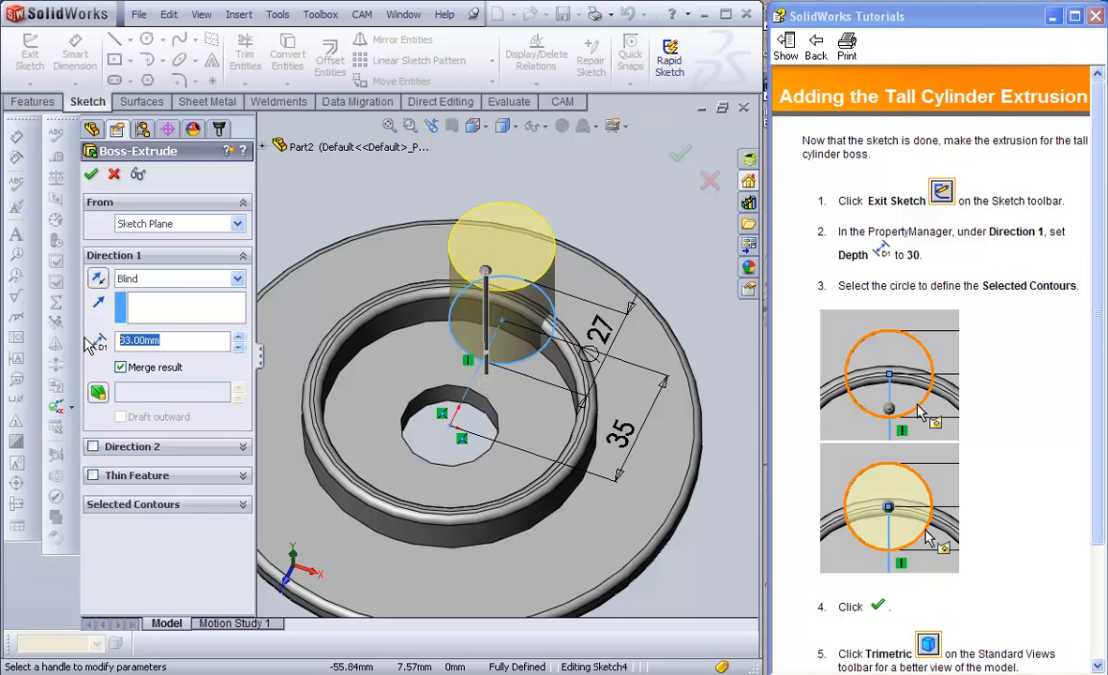
{"action": "type", "text": "33"}
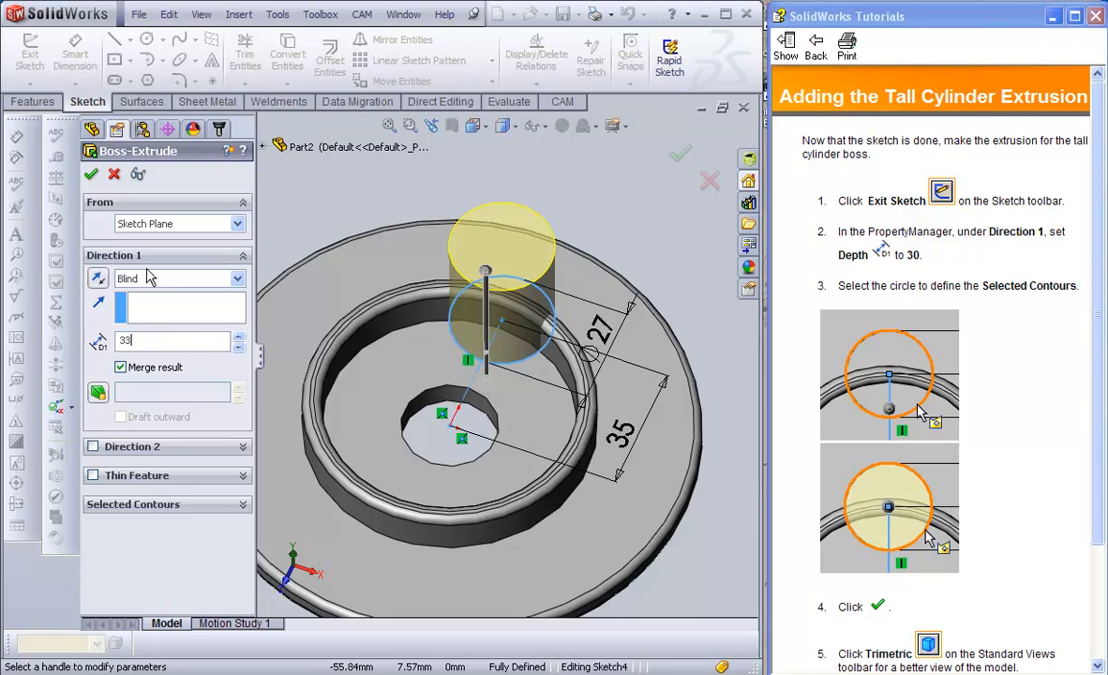
{"action": "key", "text": "Return"}
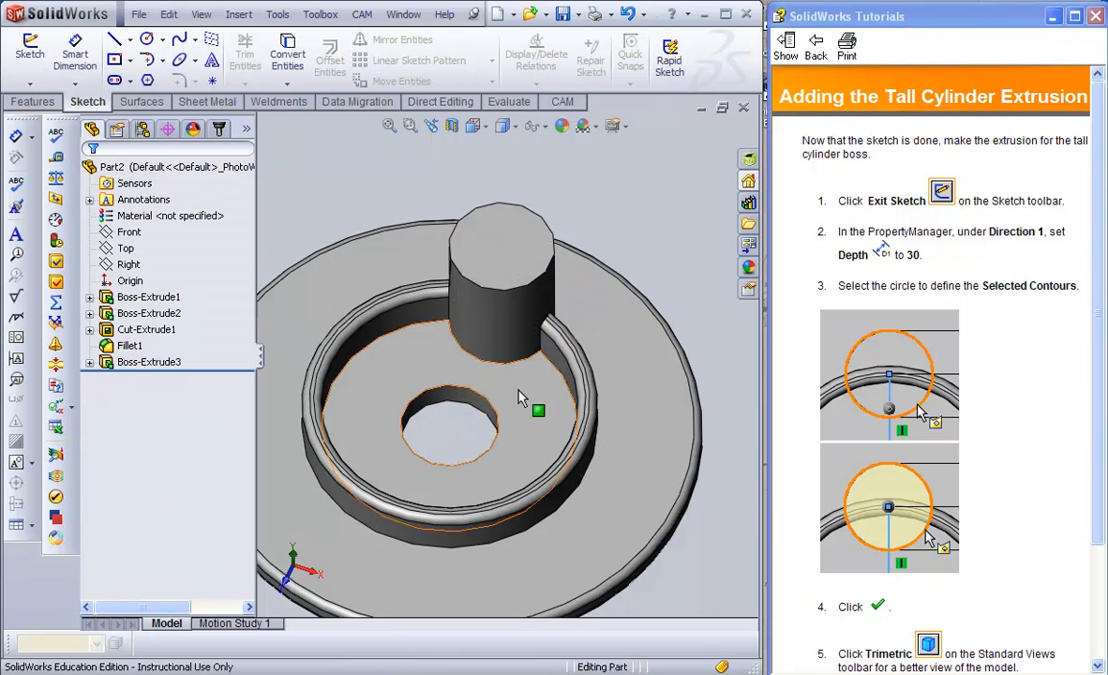
- Advance the tutorial to Sketching the Tall Cylinder Hole and sketch a concentric circle of about 7.9 mm radius on the cylinder's top face
{"action": "left_click_drag", "start_coordinate": [1101, 396], "coordinate": [1100, 521]}
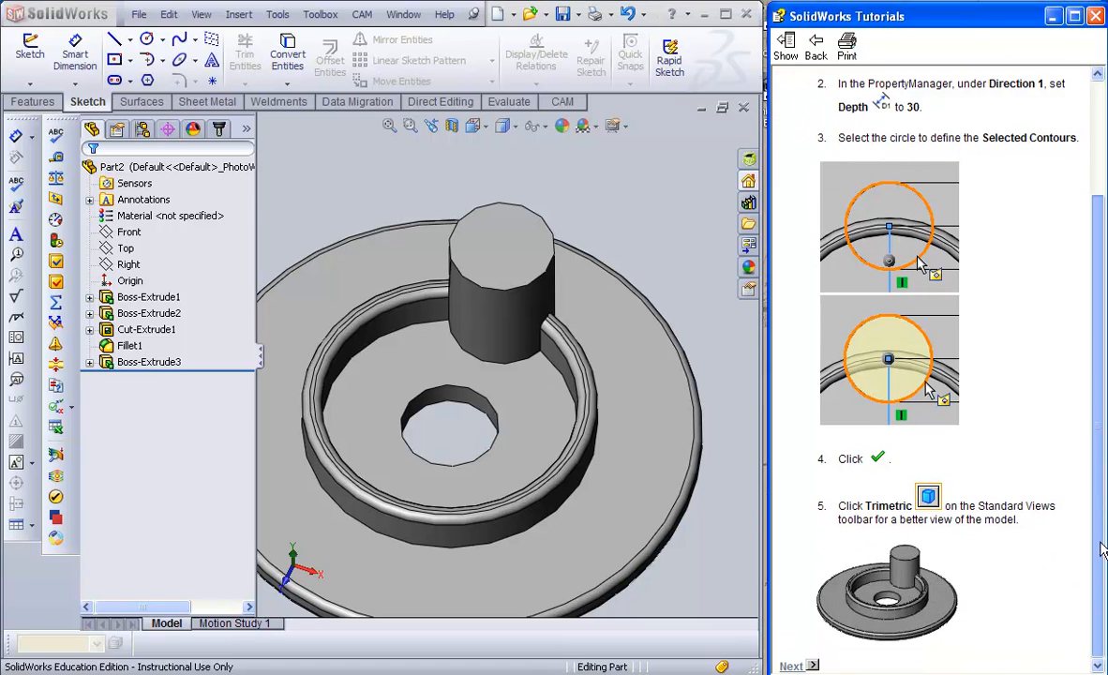
{"action": "left_click", "coordinate": [812, 666]}
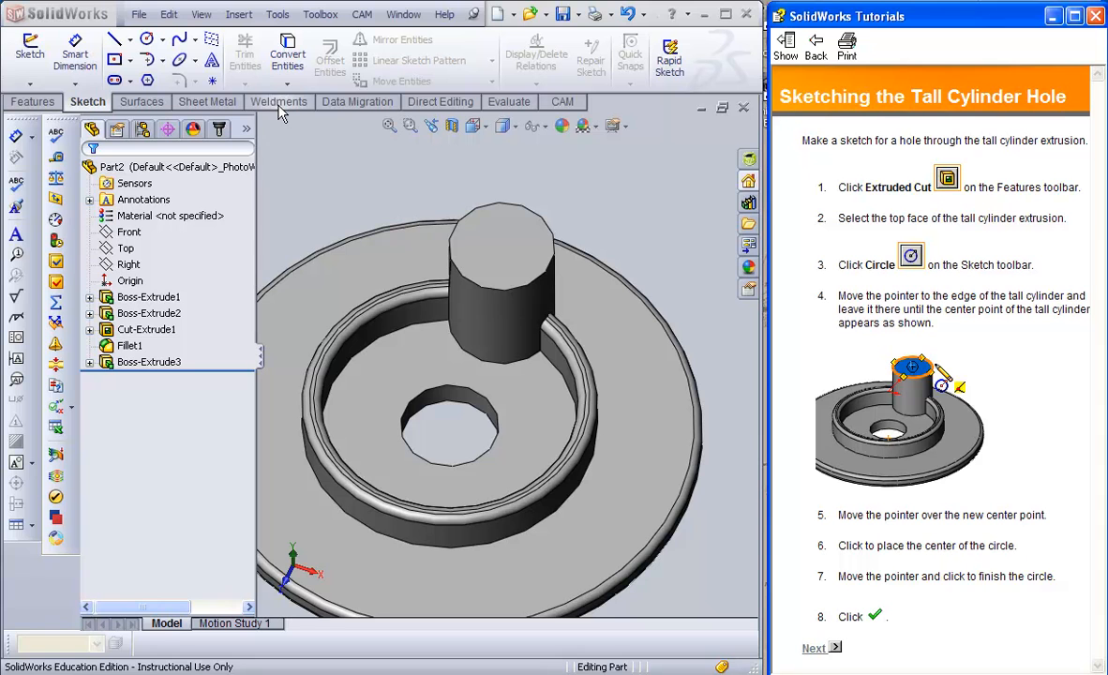
{"action": "left_click", "coordinate": [45, 102]}
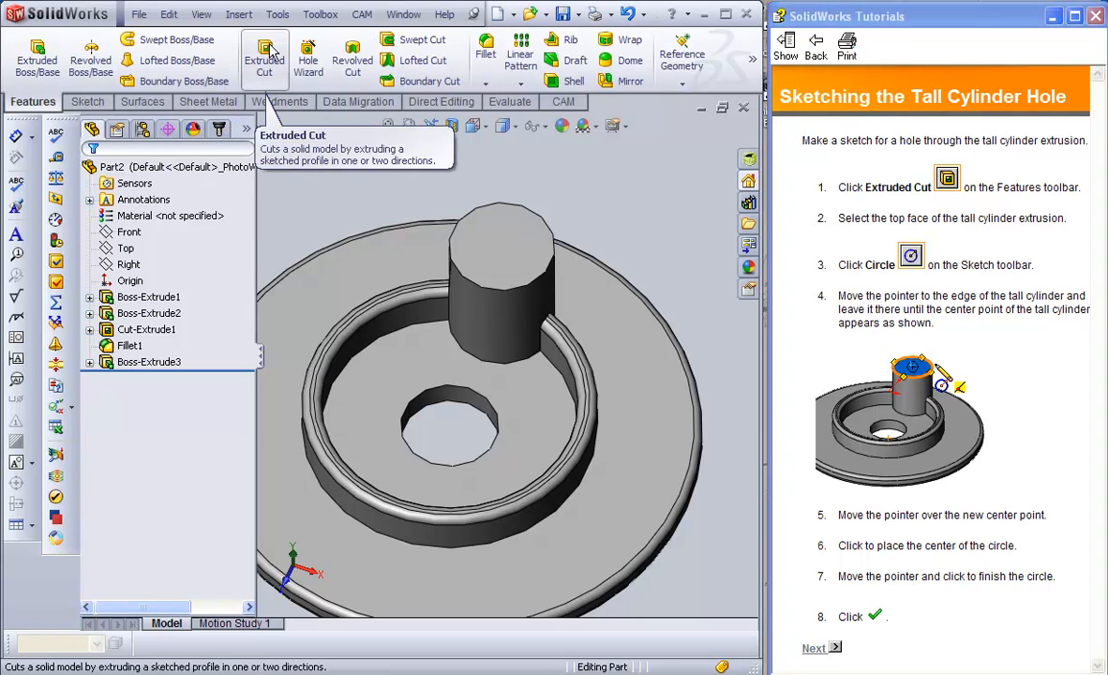
{"action": "left_click", "coordinate": [83, 101]}
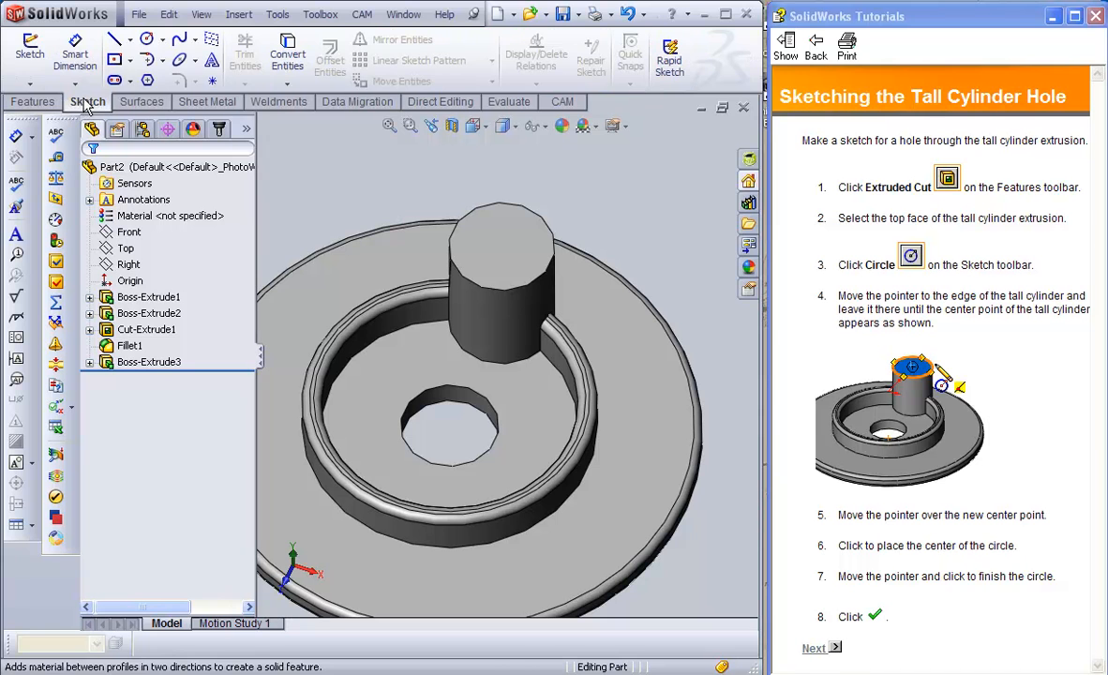
{"action": "left_click", "coordinate": [148, 41]}
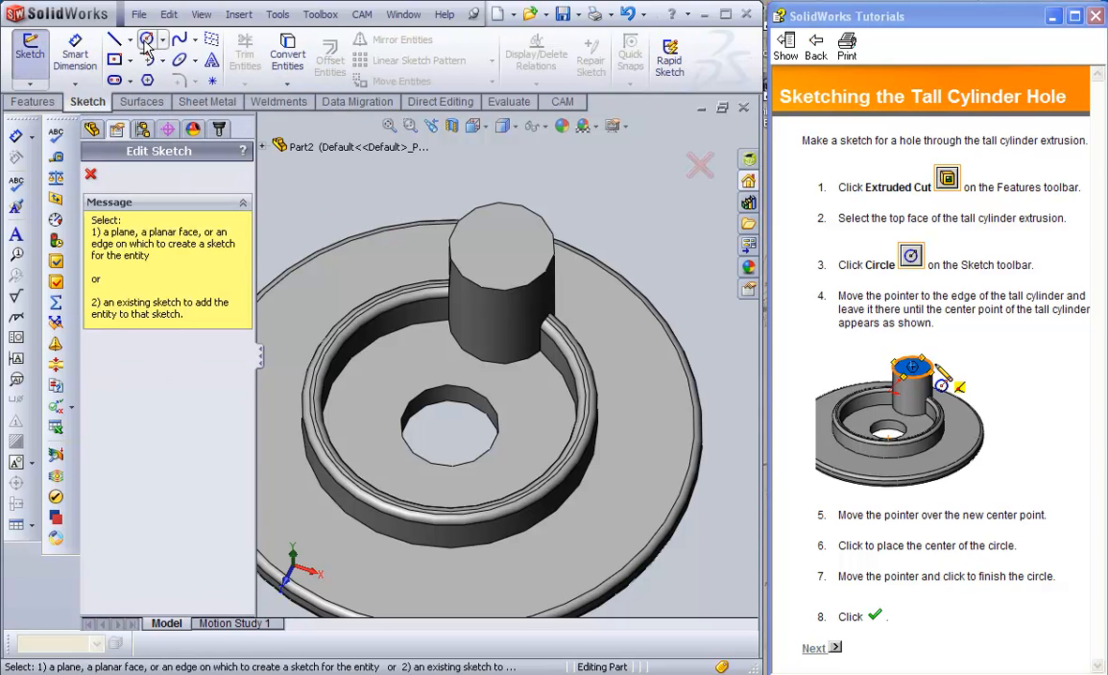
{"action": "left_click", "coordinate": [521, 253]}
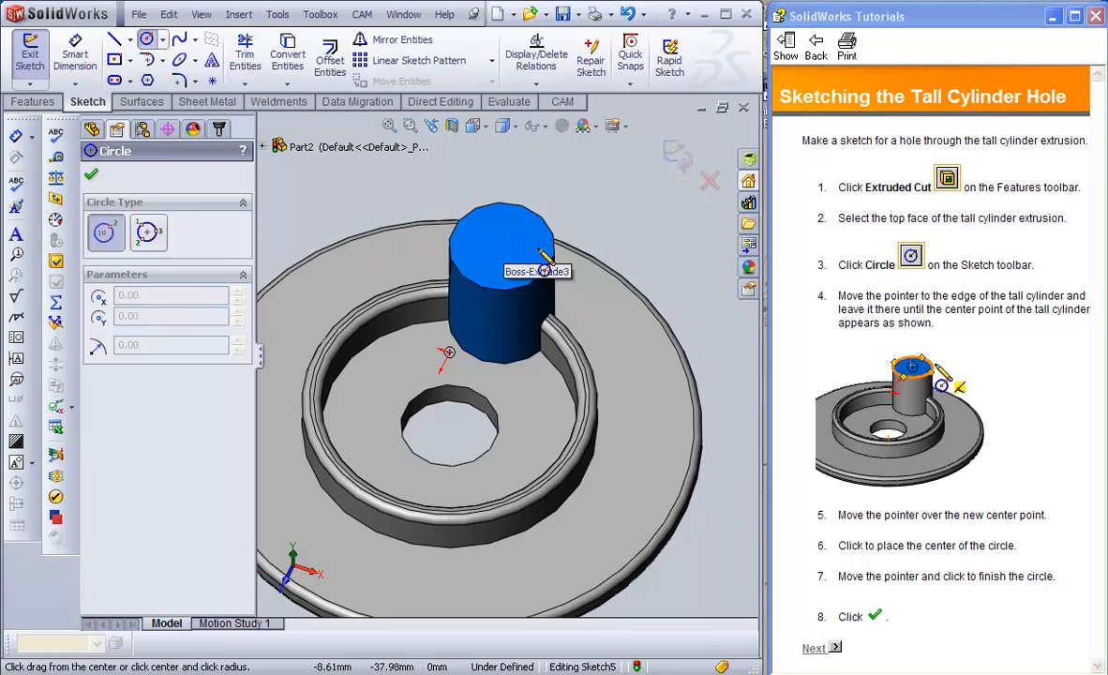
{"action": "mouse_move", "coordinate": [535, 280]}
{"action": "left_click", "coordinate": [502, 247]}
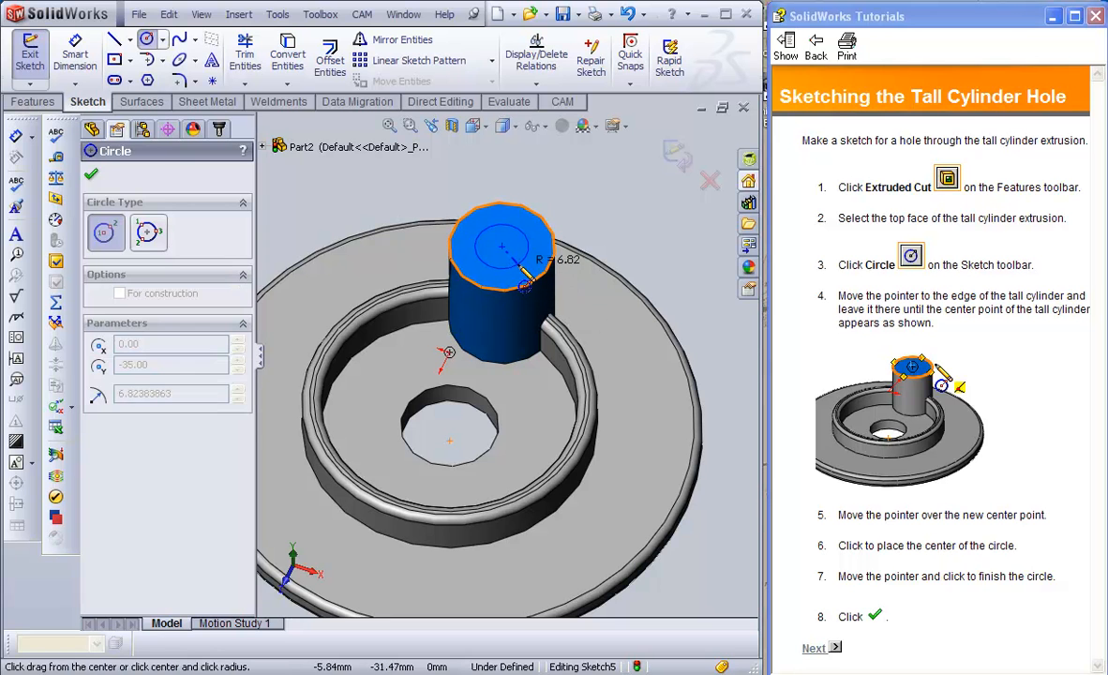
{"action": "left_click", "coordinate": [525, 278]}
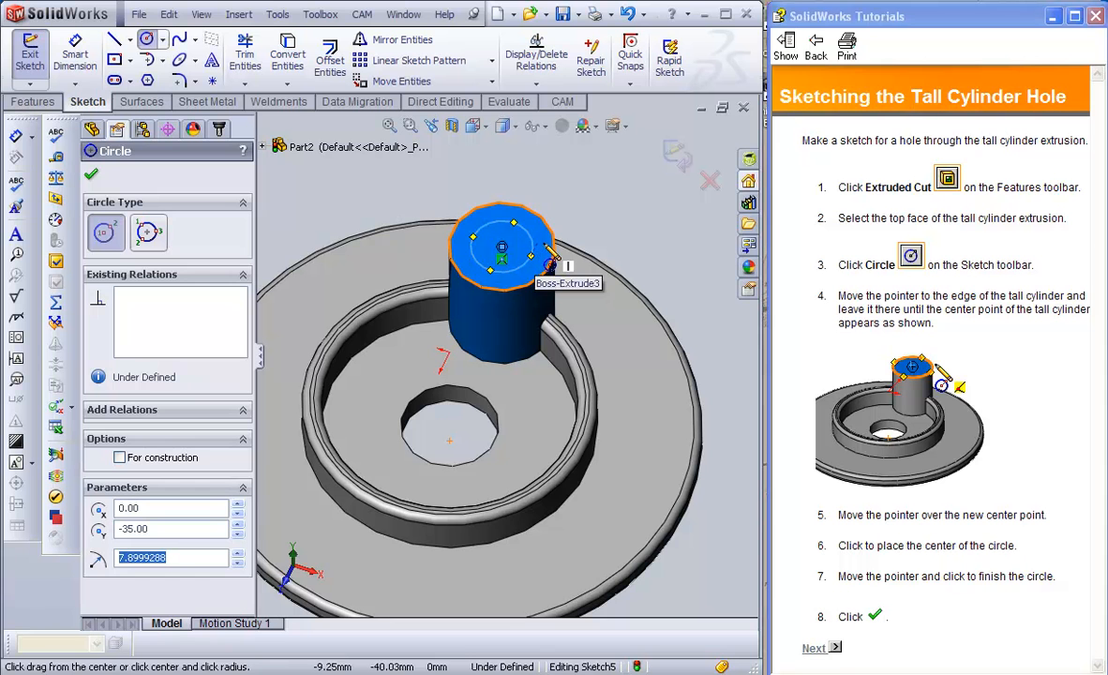
{"action": "left_click", "coordinate": [92, 174]}
- Cut-extrude the circle from the tall cylinder's top with the Up To Surface end condition, ending at the plate's underside face
{"action": "middle_click_drag", "start_coordinate": [642, 298], "coordinate": [577, 233]}
{"action": "left_click", "coordinate": [29, 103]}
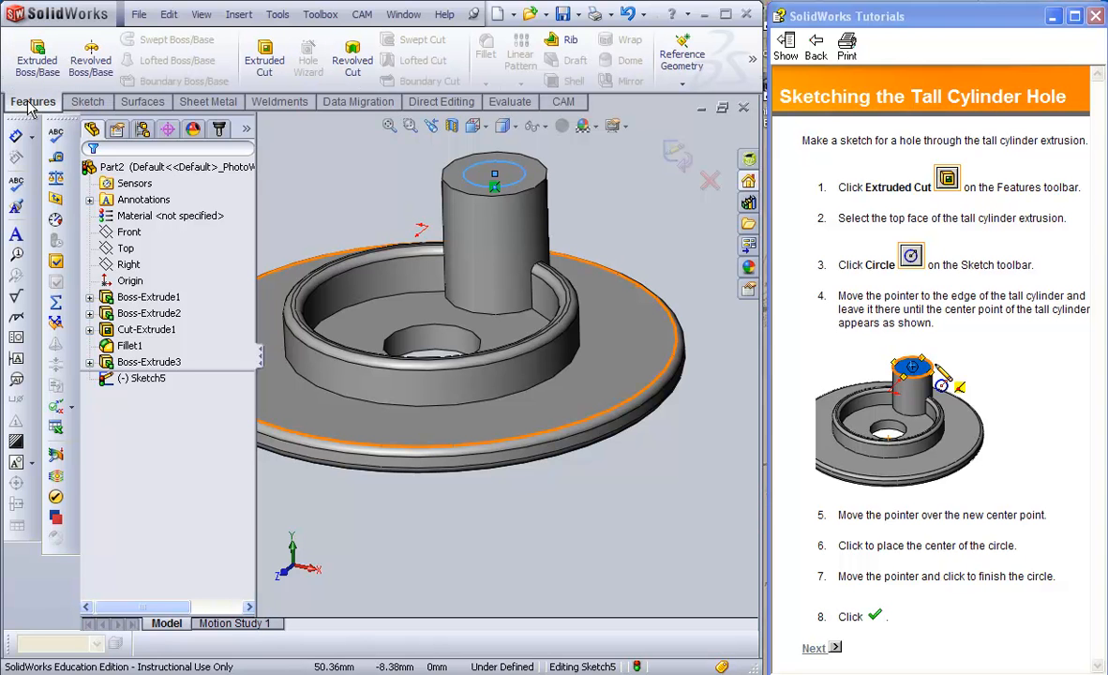
{"action": "left_click", "coordinate": [264, 64]}
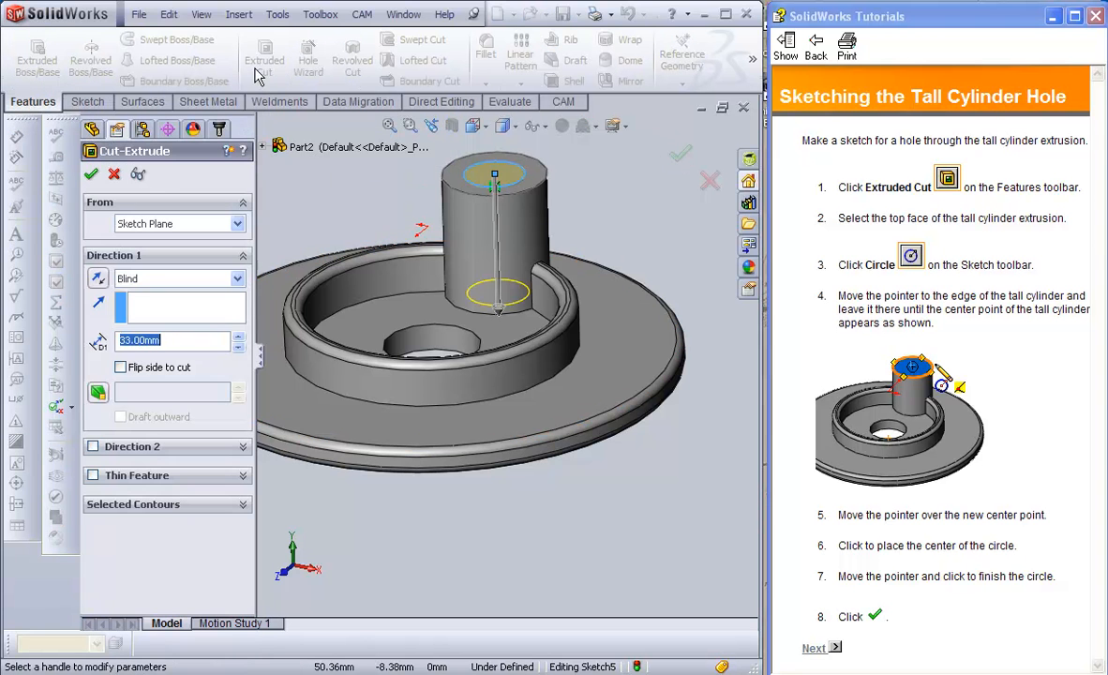
{"action": "middle_click_drag", "start_coordinate": [561, 457], "coordinate": [541, 479]}
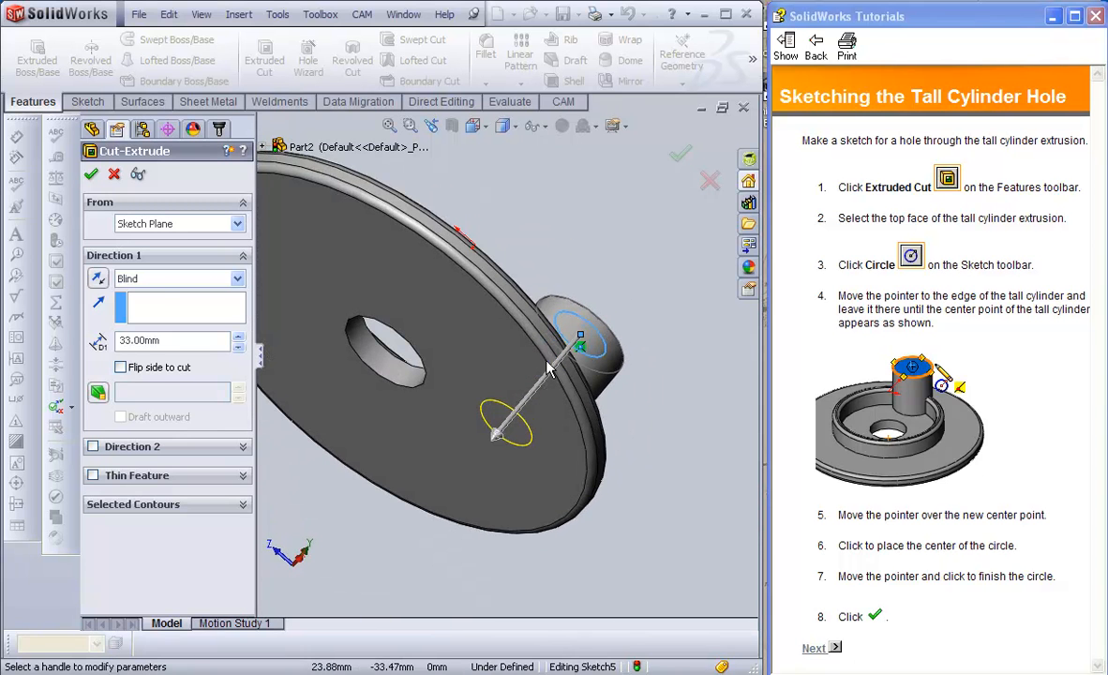
{"action": "left_click", "coordinate": [152, 278]}
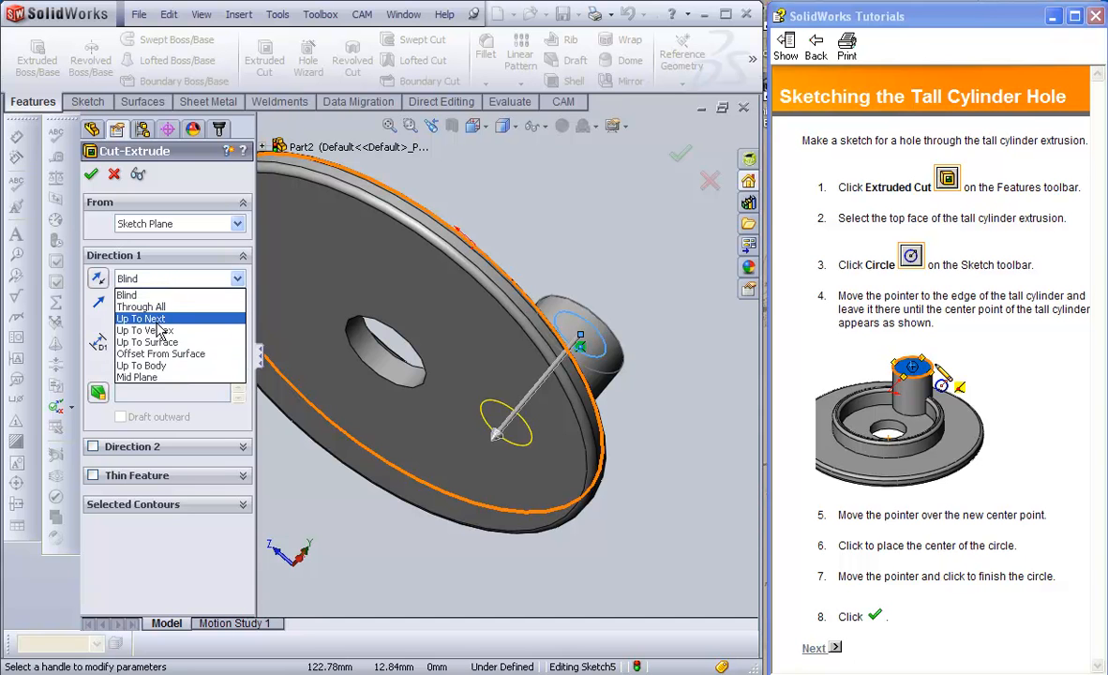
{"action": "left_click", "coordinate": [150, 342]}
{"action": "left_click", "coordinate": [451, 316]}
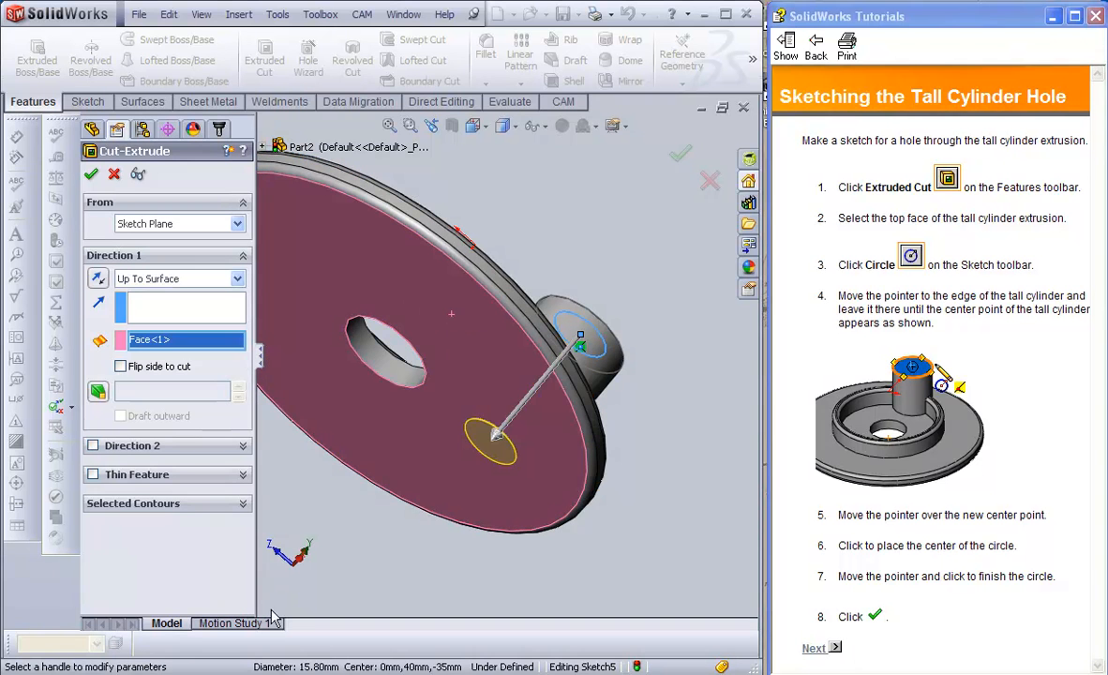
{"action": "mouse_move", "coordinate": [542, 439]}
{"action": "middle_mouse_down"}
{"action": "mouse_move", "coordinate": [511, 468]}
{"action": "mouse_move", "coordinate": [539, 492]}
{"action": "mouse_move", "coordinate": [565, 429]}
{"action": "mouse_move", "coordinate": [572, 497]}
{"action": "mouse_move", "coordinate": [531, 547]}
{"action": "mouse_move", "coordinate": [530, 530]}
{"action": "mouse_move", "coordinate": [508, 522]}
{"action": "middle_mouse_up"}
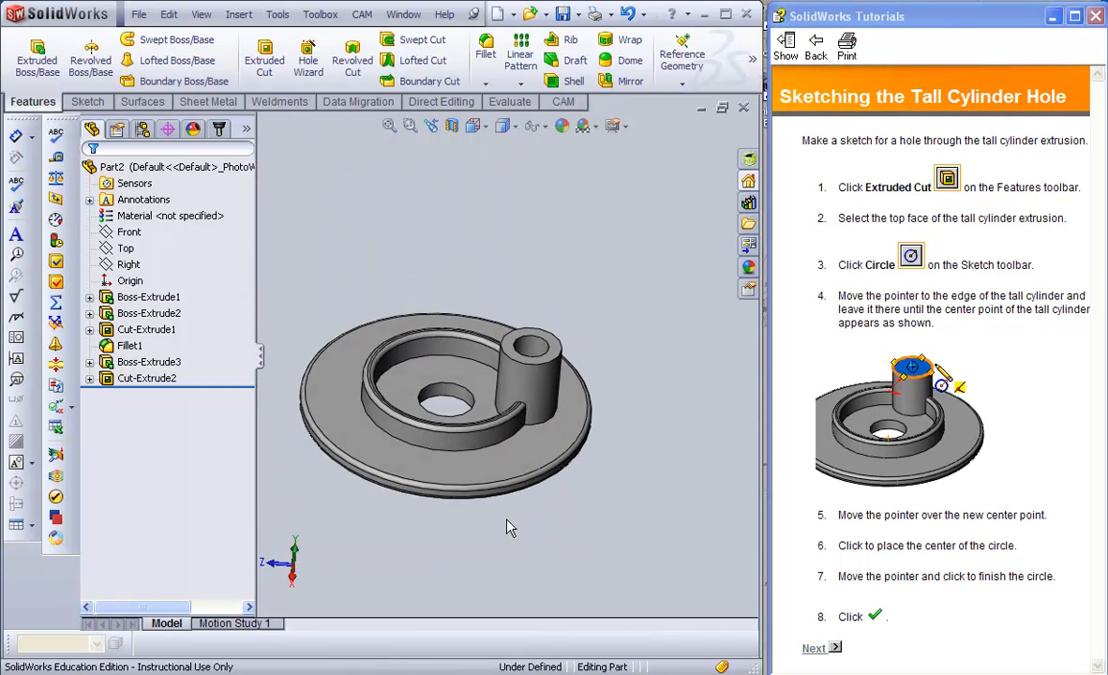
- Advance the tutorial to Dimensioning the Tall Cylinder Hole Sketch and open the tall cylinder hole's sketch for editing
{"action": "left_click", "coordinate": [815, 647]}
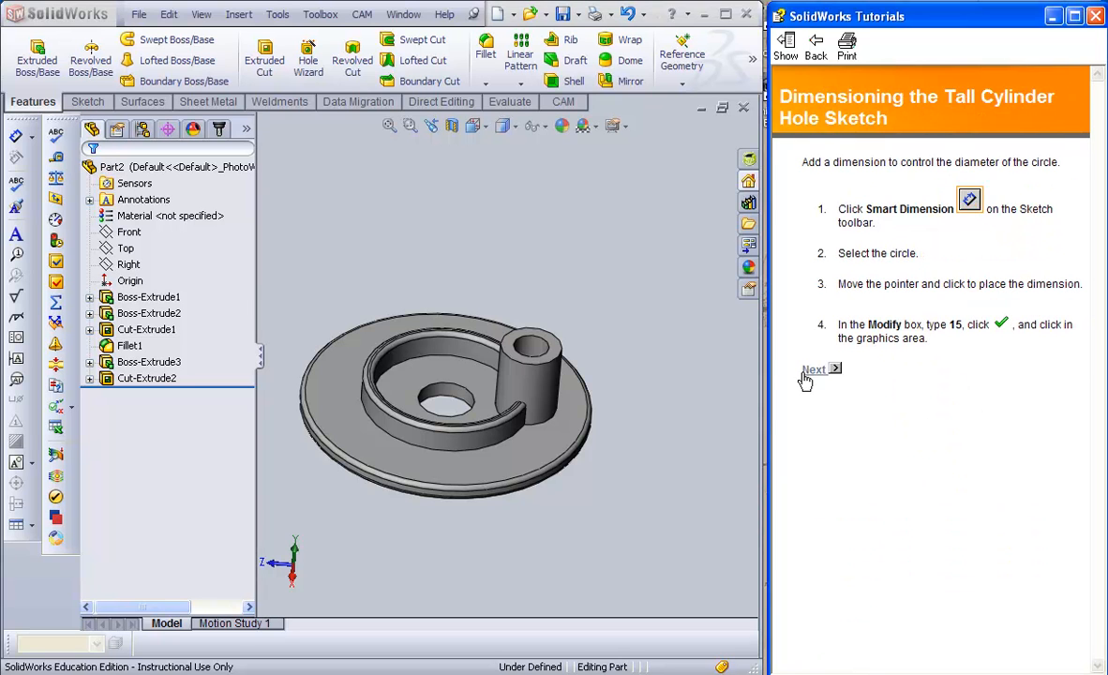
{"action": "middle_click_drag", "start_coordinate": [673, 351], "coordinate": [669, 368]}
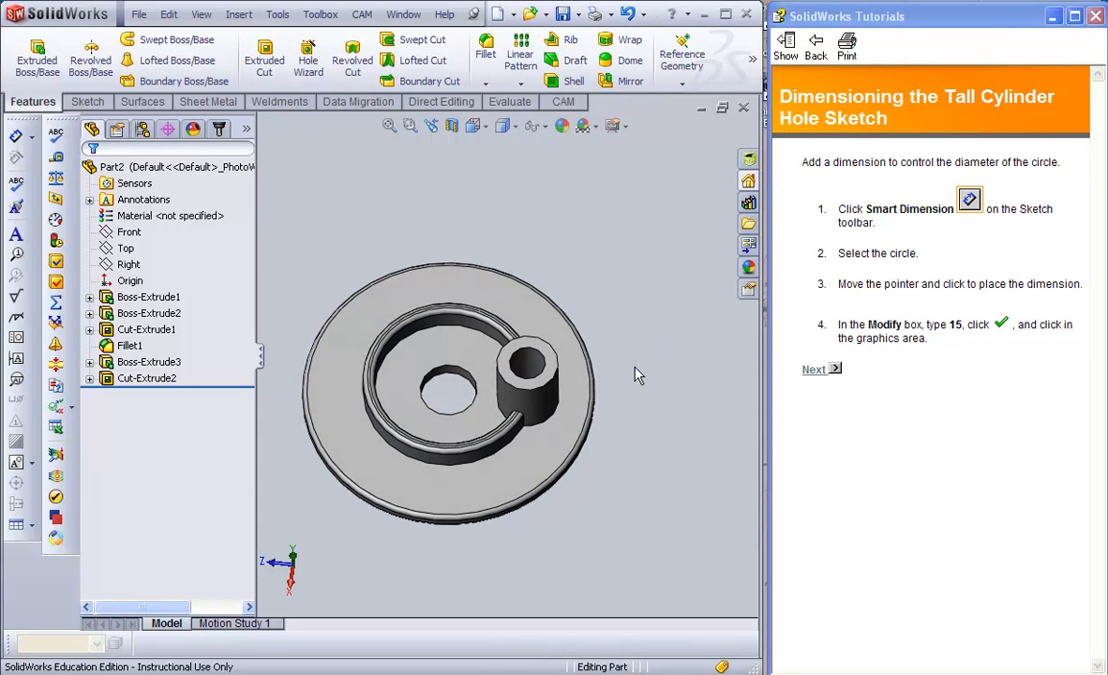
{"action": "left_click", "coordinate": [89, 379]}
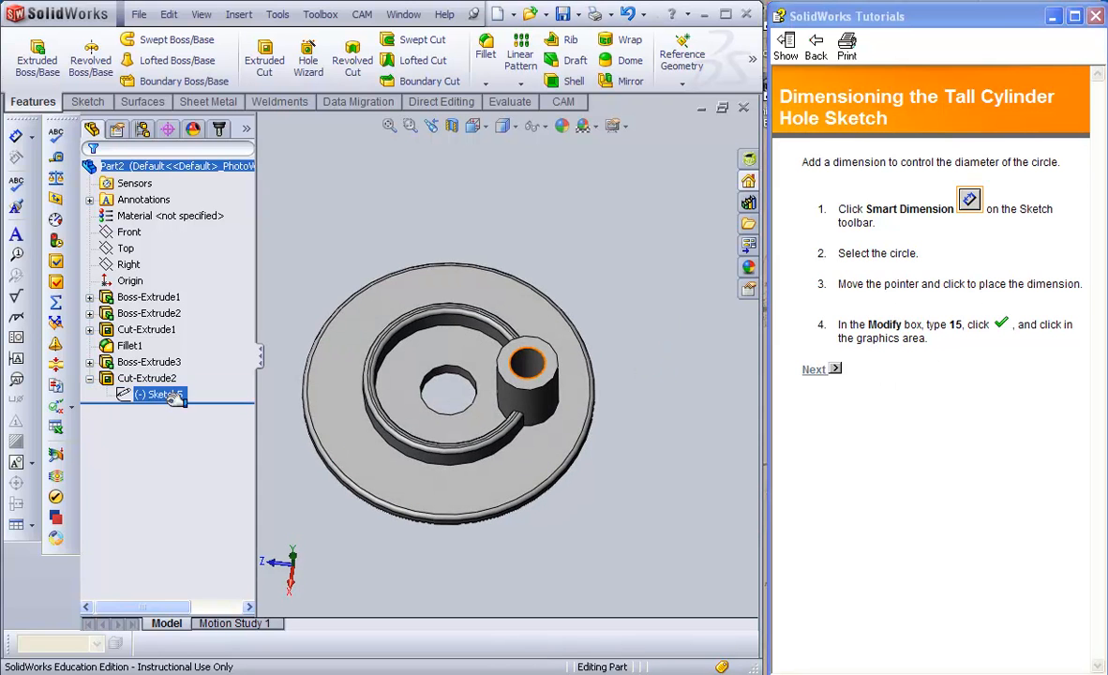
{"action": "scroll", "coordinate": [492, 368], "scroll_direction": "down", "scroll_amount": 3}
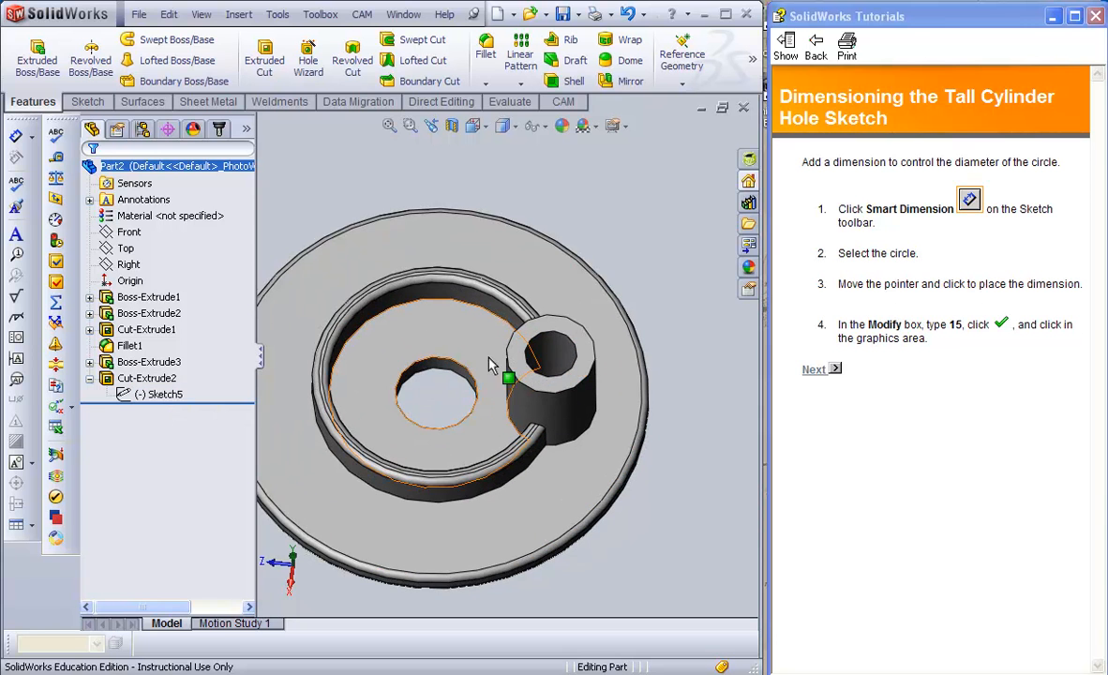
{"action": "right_click", "coordinate": [155, 399]}
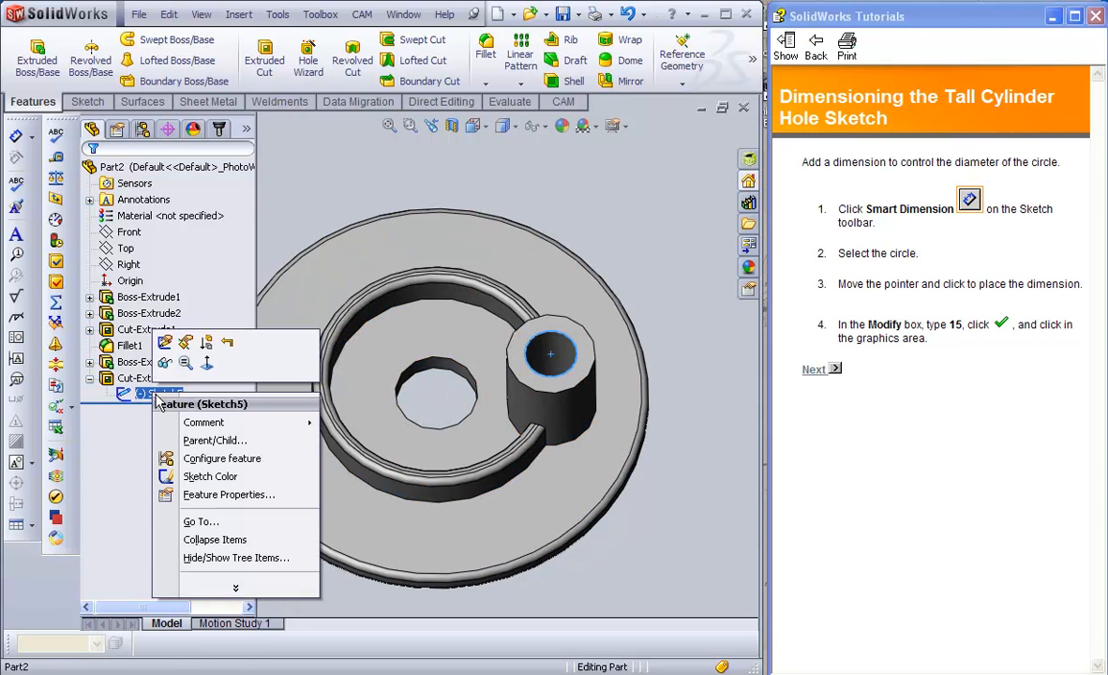
{"action": "left_click", "coordinate": [156, 308]}
- Dimension the hole circle's diameter as 15 mm and exit the sketch
{"action": "left_click", "coordinate": [75, 53]}
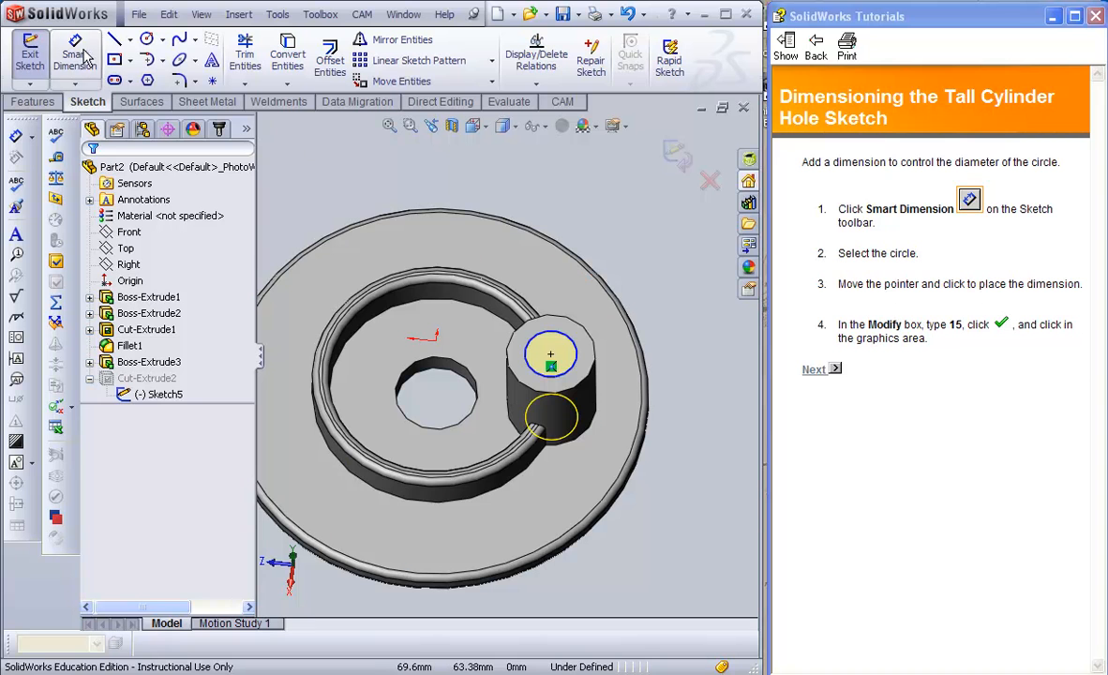
{"action": "left_click", "coordinate": [558, 340]}
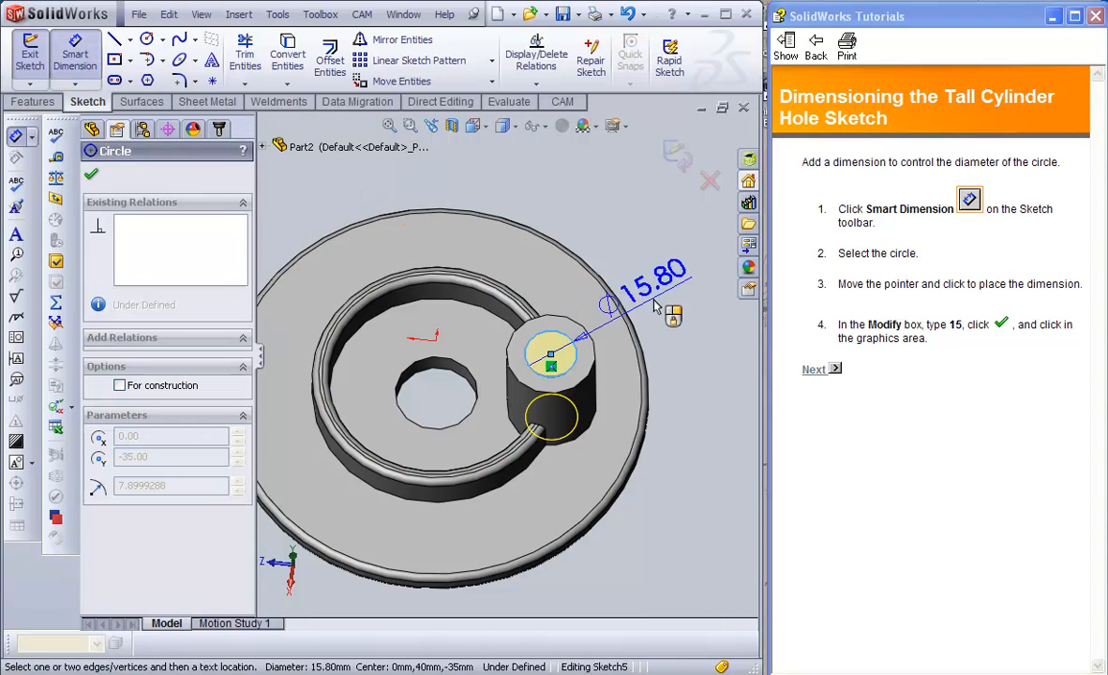
{"action": "left_click", "coordinate": [699, 229]}
{"action": "type", "text": "15"}
{"action": "key", "text": "Return"}
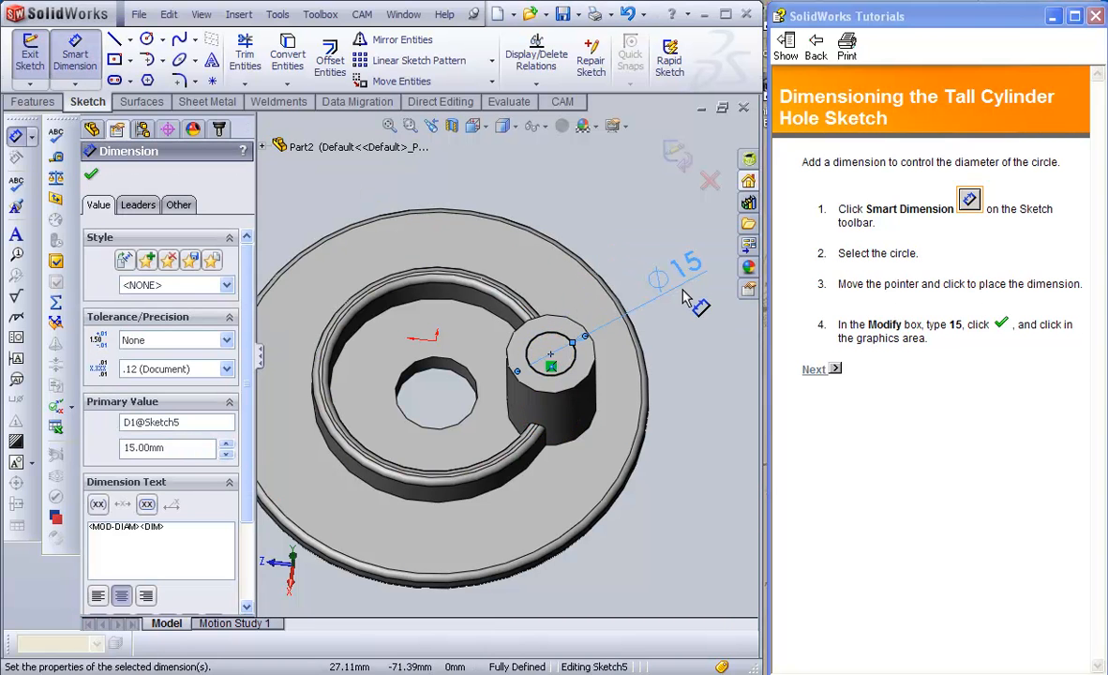
{"action": "left_click", "coordinate": [682, 160]}
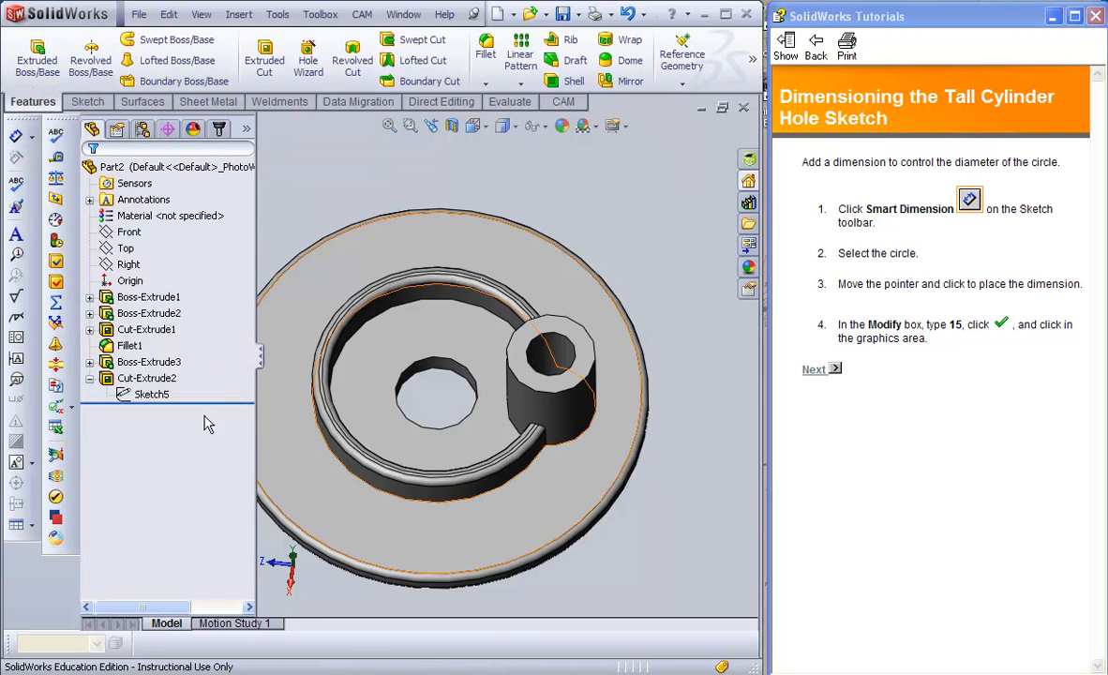
{"action": "left_click", "coordinate": [91, 381]}
- Advance the tutorial past Adding the Tall Cylinder Hole to the edge selection instructions in Adding Fillets to the Tall Cylinder
{"action": "middle_click_drag", "start_coordinate": [649, 559], "coordinate": [710, 534]}
{"action": "left_click", "coordinate": [816, 370]}
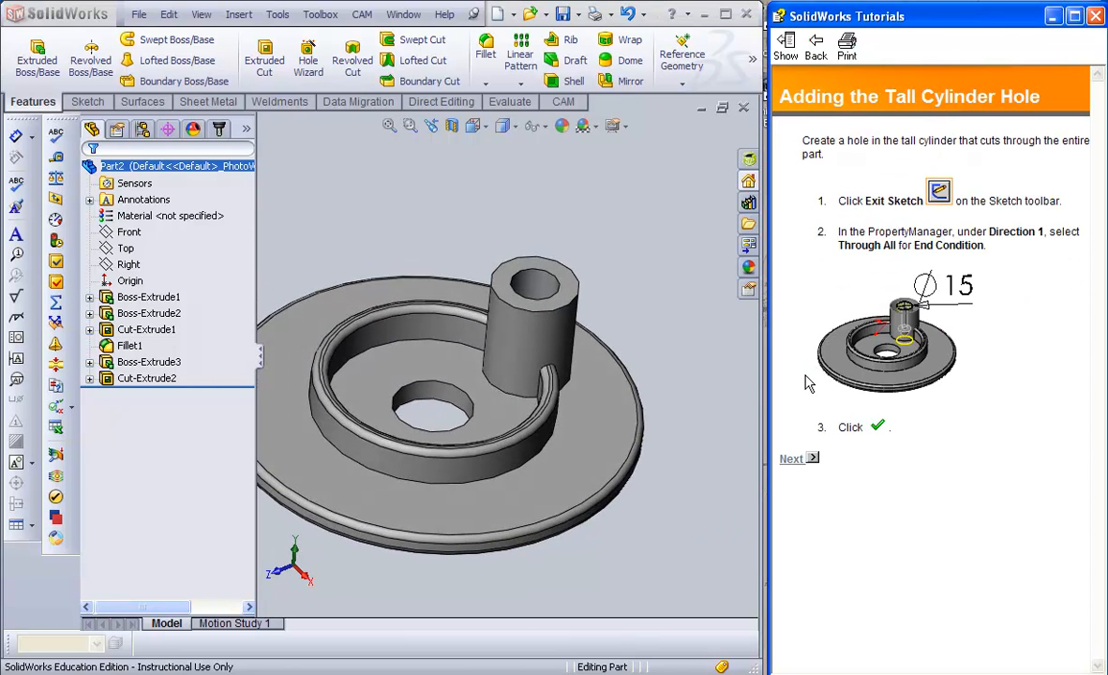
{"action": "left_click", "coordinate": [791, 460]}
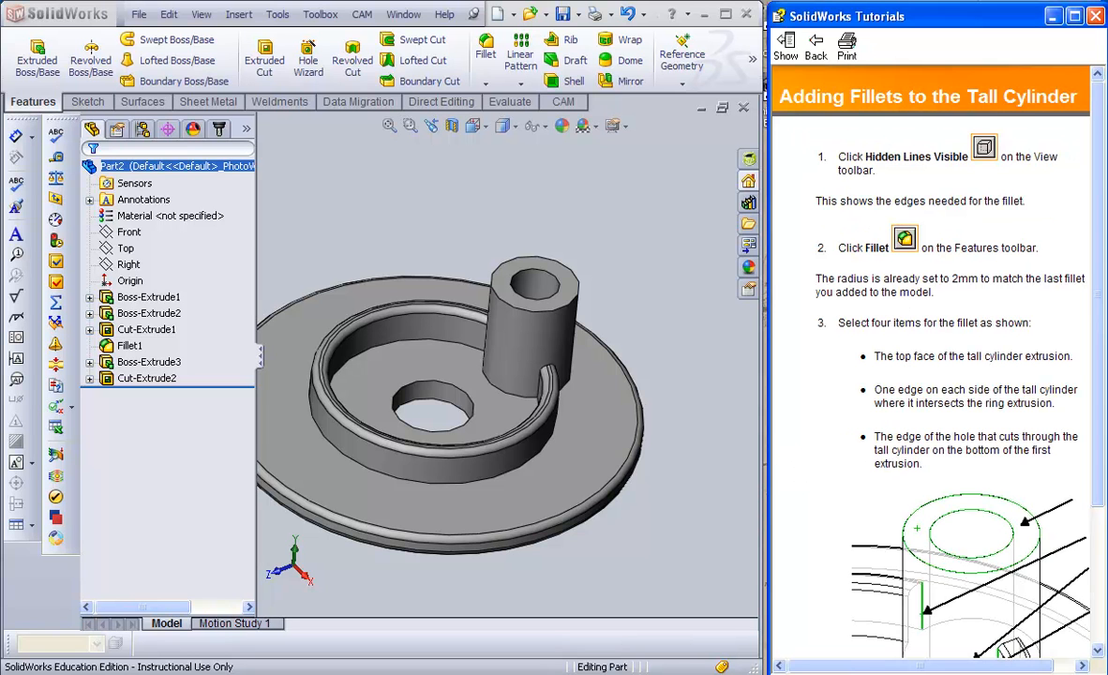
{"action": "scroll", "coordinate": [1093, 296], "scroll_direction": "down", "scroll_amount": 4}
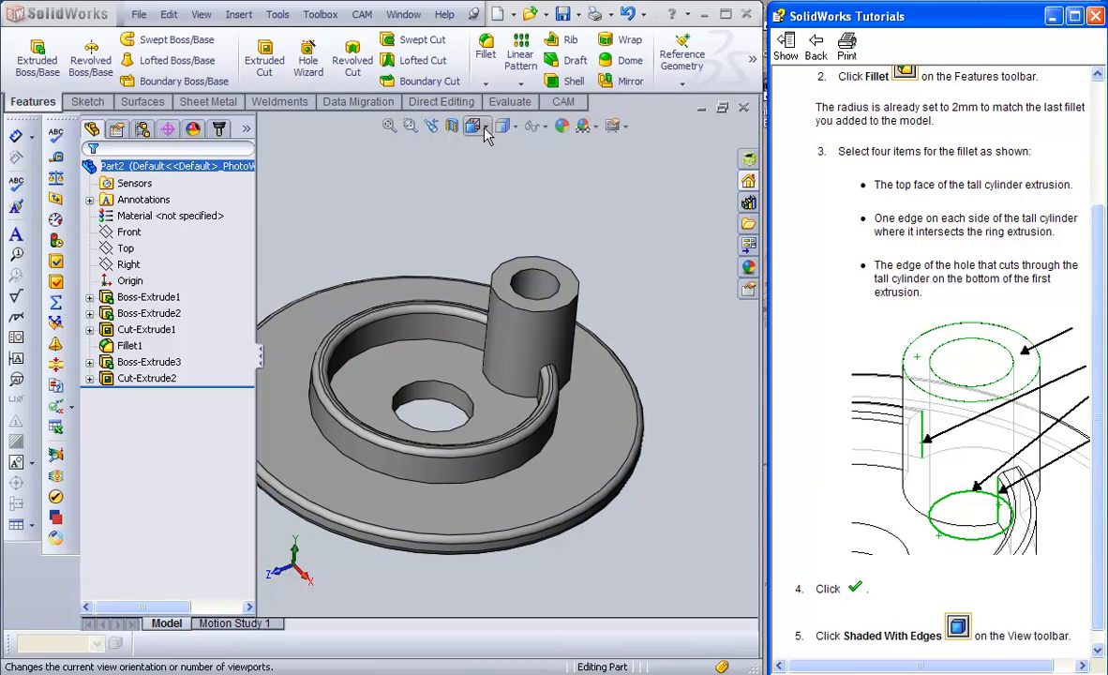
- Inspect the tall cylinder's hole and ring intersection edges with Hidden Lines Visible, and switch the model to Shaded display without edges
{"action": "left_click", "coordinate": [513, 128]}
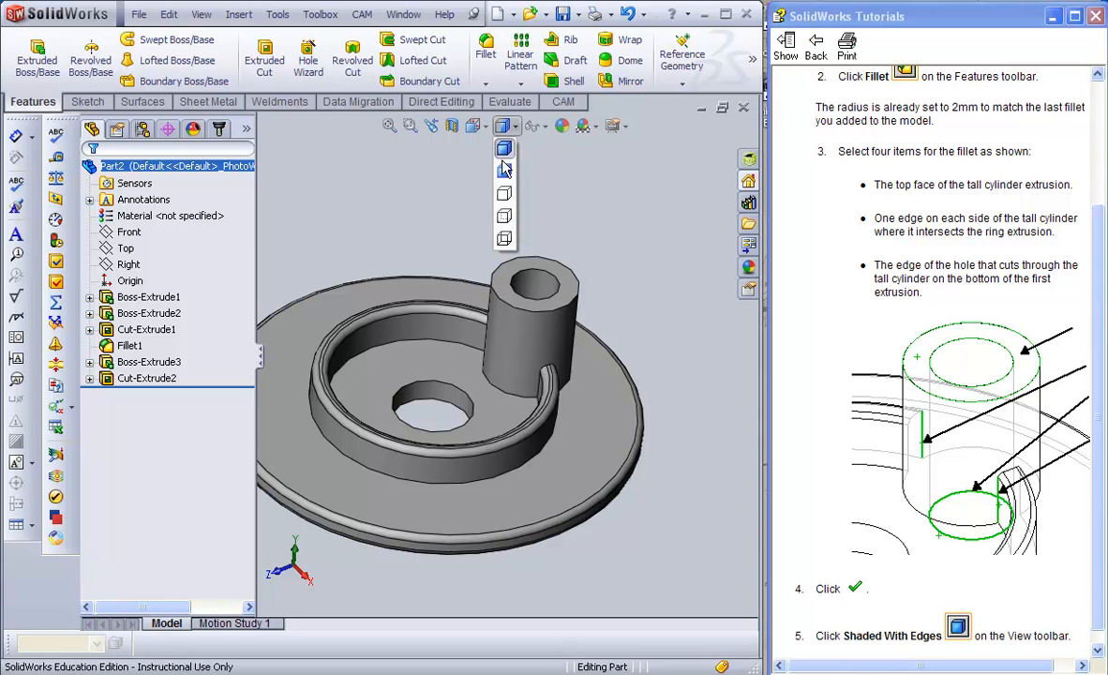
{"action": "left_click", "coordinate": [503, 199]}
{"action": "middle_click_drag", "start_coordinate": [494, 241], "coordinate": [520, 298]}
{"action": "scroll", "coordinate": [521, 308], "scroll_direction": "down", "scroll_amount": 4}
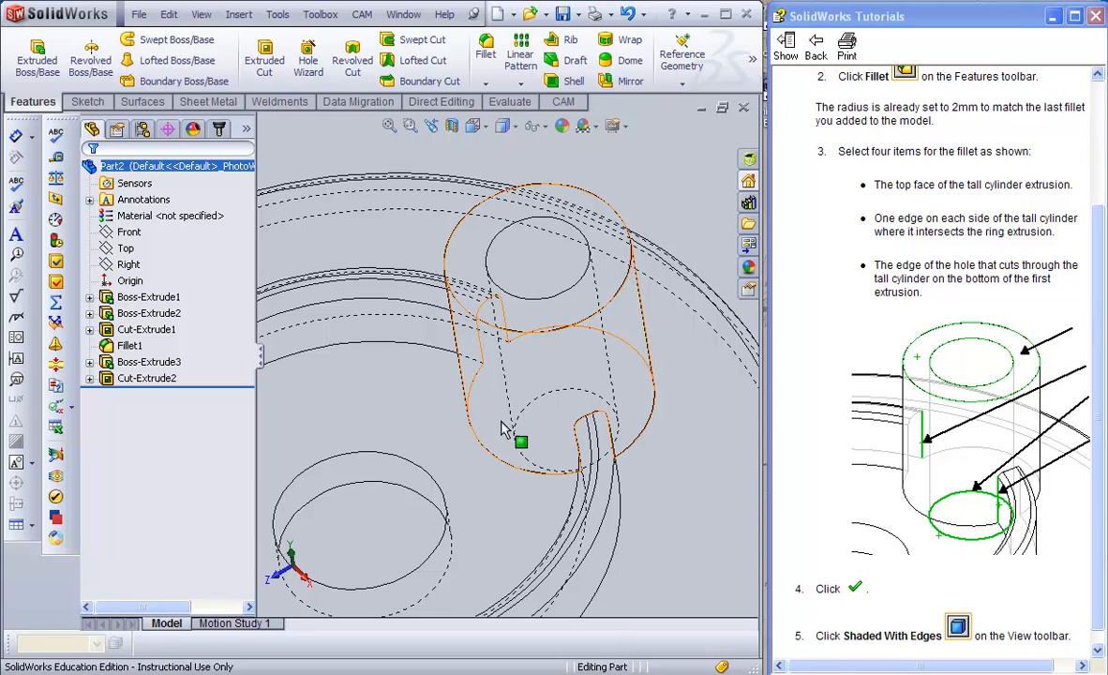
{"action": "middle_click_drag", "start_coordinate": [501, 428], "coordinate": [498, 415]}
{"action": "scroll", "coordinate": [498, 421], "scroll_direction": "down", "scroll_amount": 3}
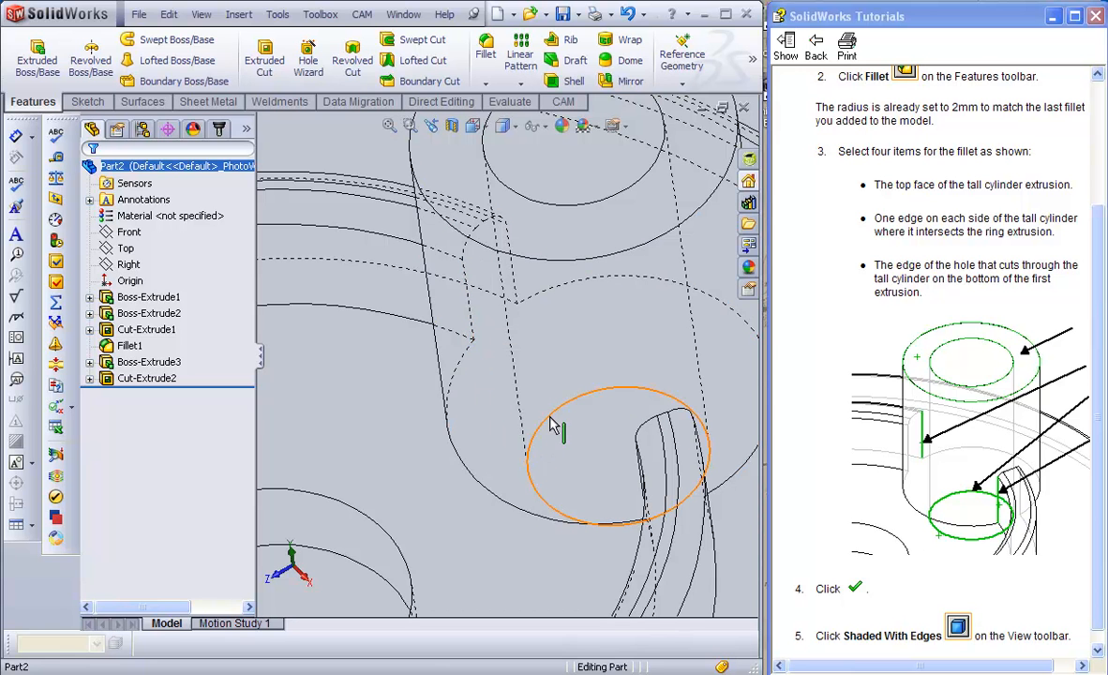
{"action": "scroll", "coordinate": [553, 422], "scroll_direction": "up", "scroll_amount": 5}
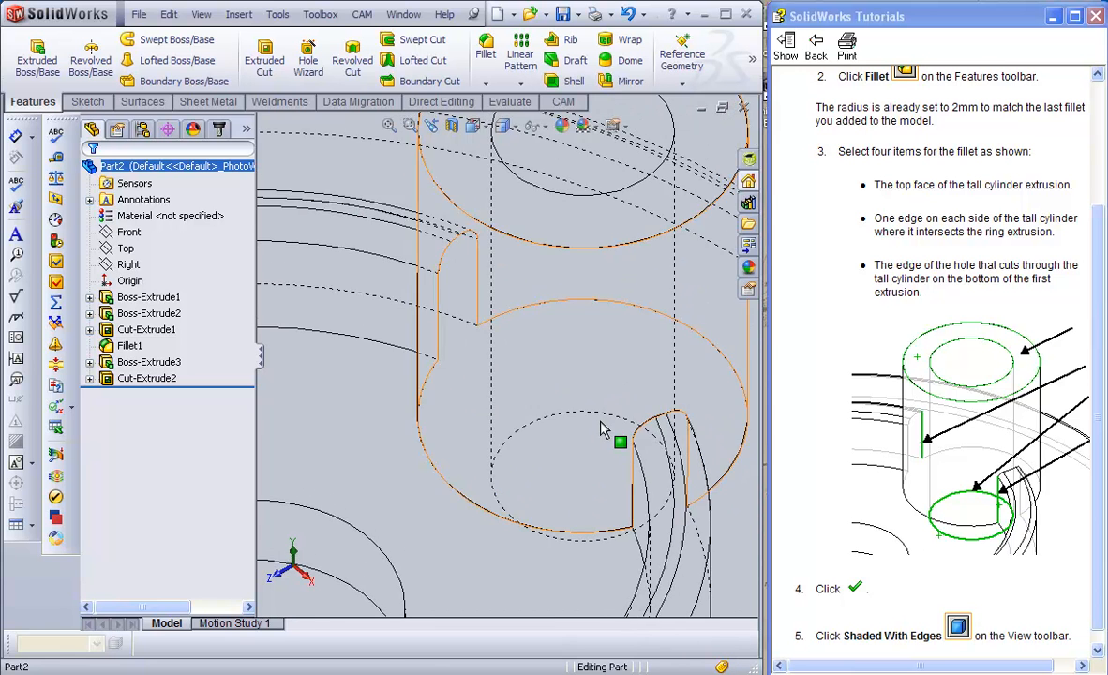
{"action": "mouse_move", "coordinate": [553, 403]}
{"action": "middle_mouse_down"}
{"action": "mouse_move", "coordinate": [566, 385]}
{"action": "mouse_move", "coordinate": [549, 393]}
{"action": "middle_mouse_up"}
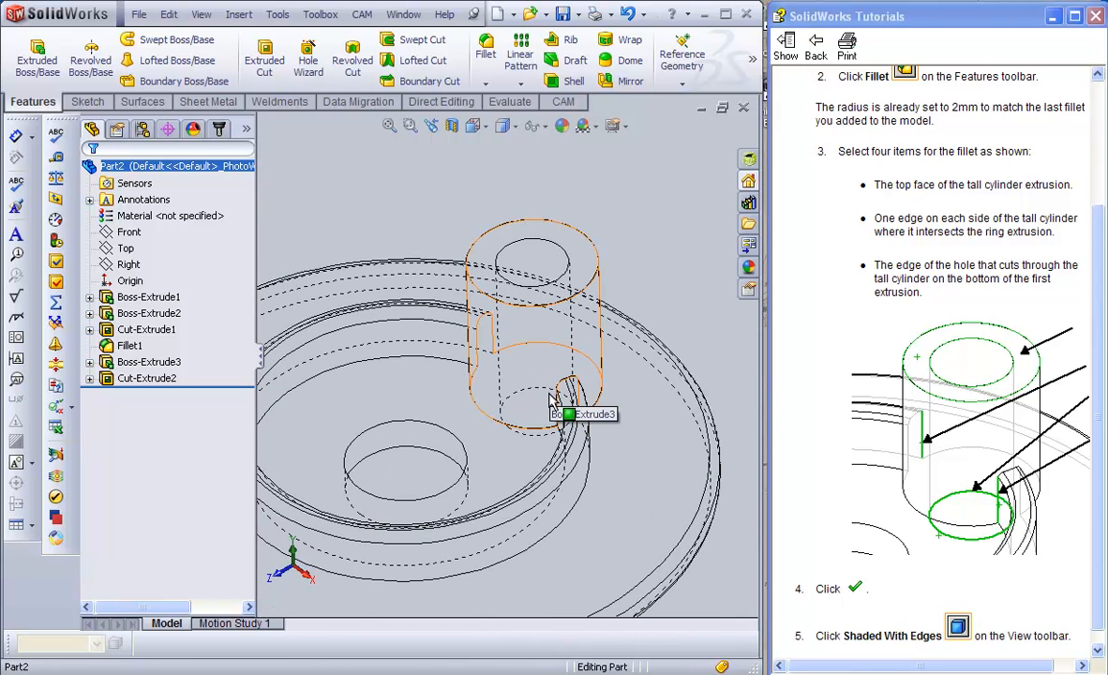
{"action": "left_click", "coordinate": [504, 126]}
{"action": "left_click", "coordinate": [505, 171]}
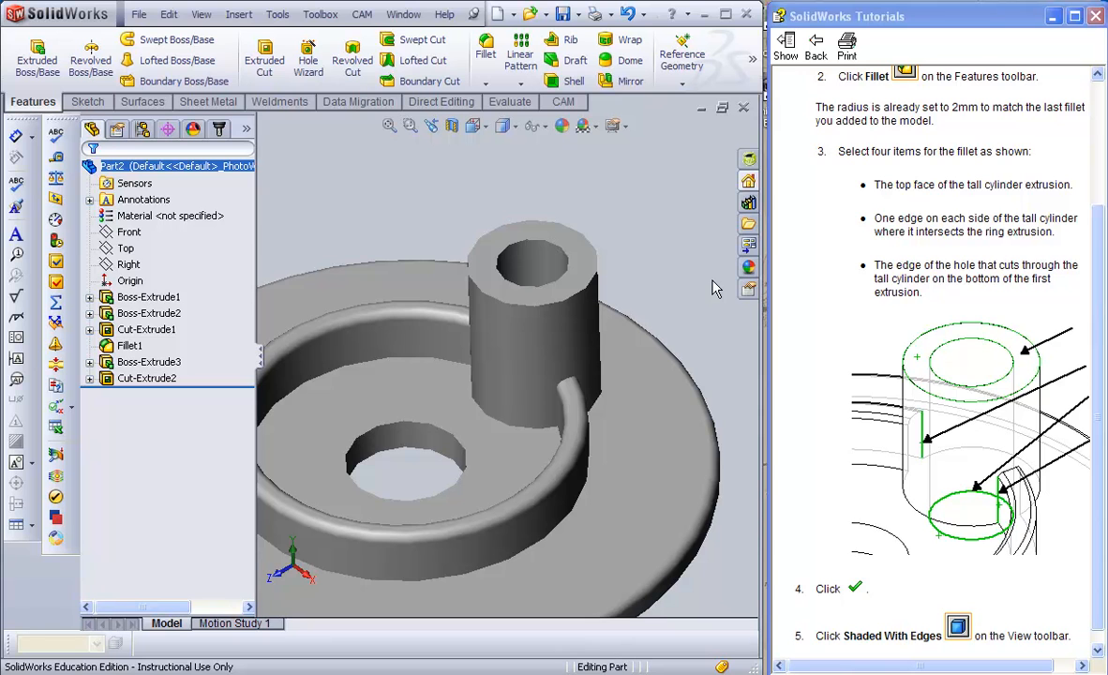
- Look ahead at the tutorial's Creating a Circular Pattern page and return to the Adding Fillets to the Tall Cylinder instructions
{"action": "scroll", "coordinate": [1013, 375], "scroll_direction": "down", "scroll_amount": 2}
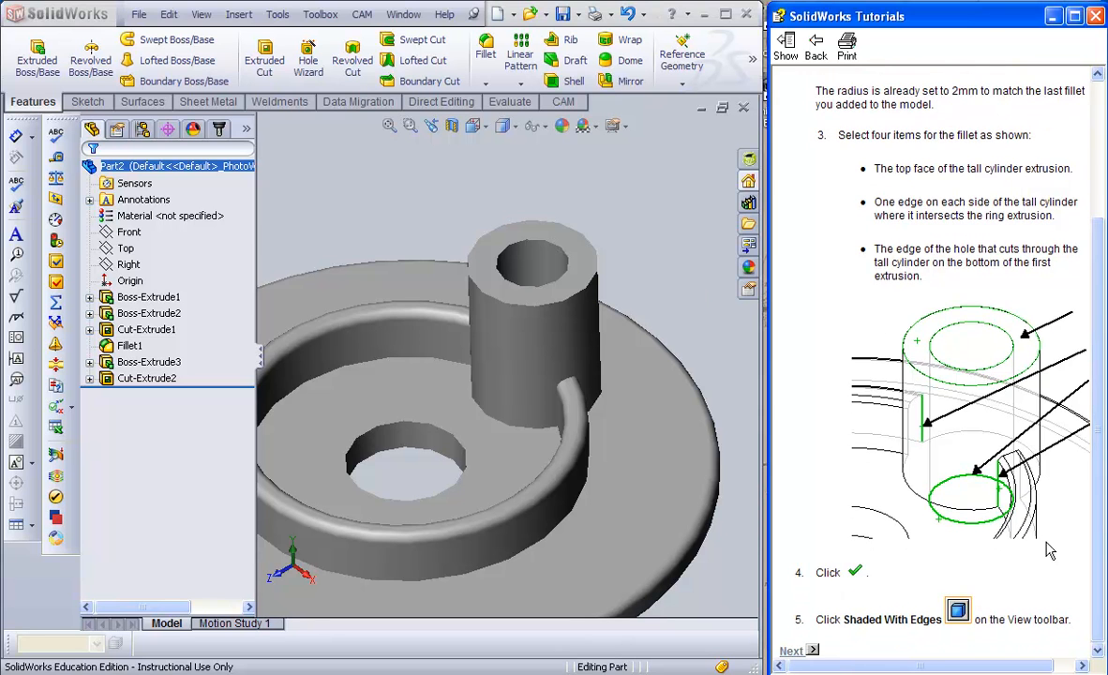
{"action": "left_click", "coordinate": [790, 652]}
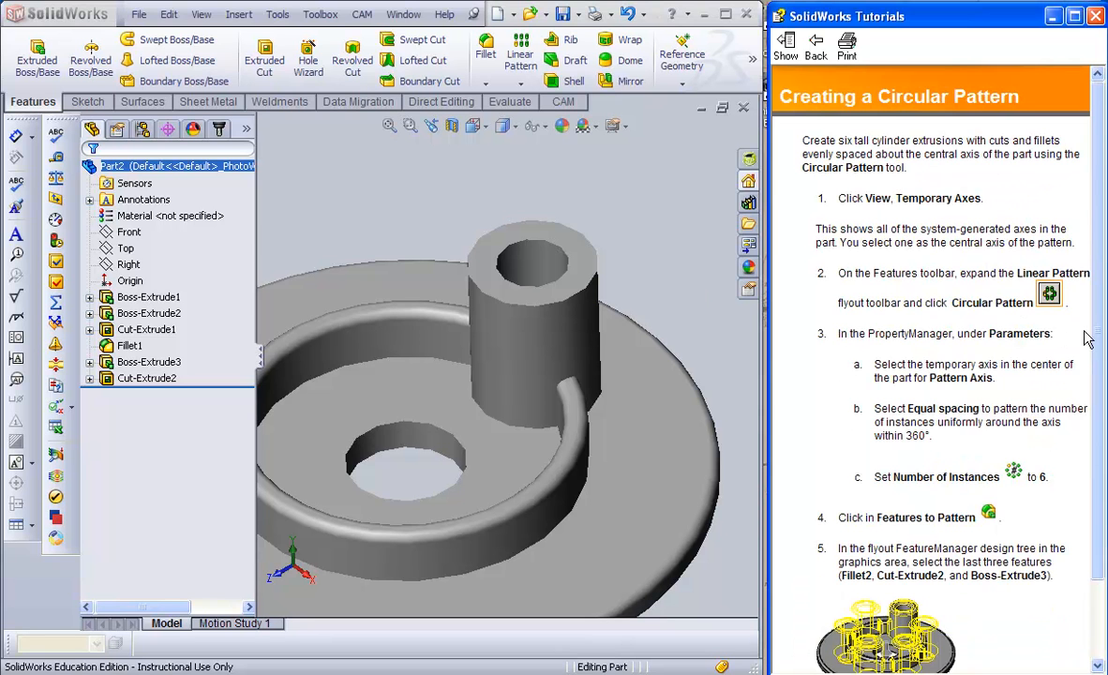
{"action": "left_click", "coordinate": [815, 45]}
{"action": "scroll", "coordinate": [1097, 453], "scroll_direction": "down", "scroll_amount": 5}
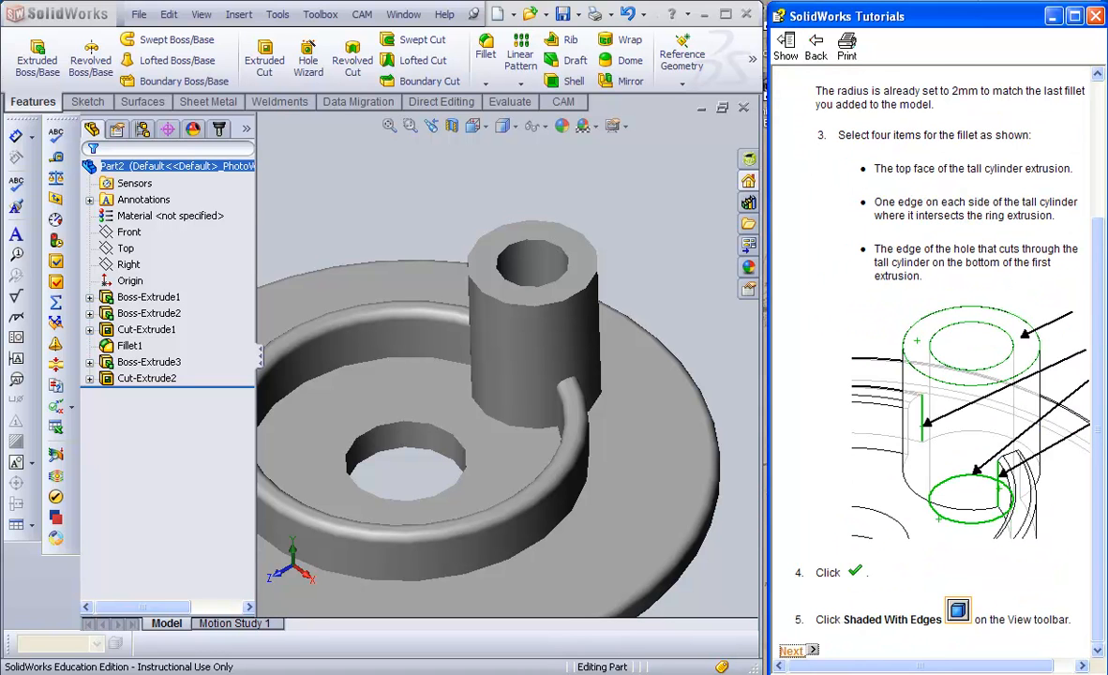
- Fillet the tall cylinder hole's upper and lower edges and both cylinder-ring intersection edges with a 2 mm radius
{"action": "scroll", "coordinate": [1100, 195], "scroll_direction": "up", "scroll_amount": 3}
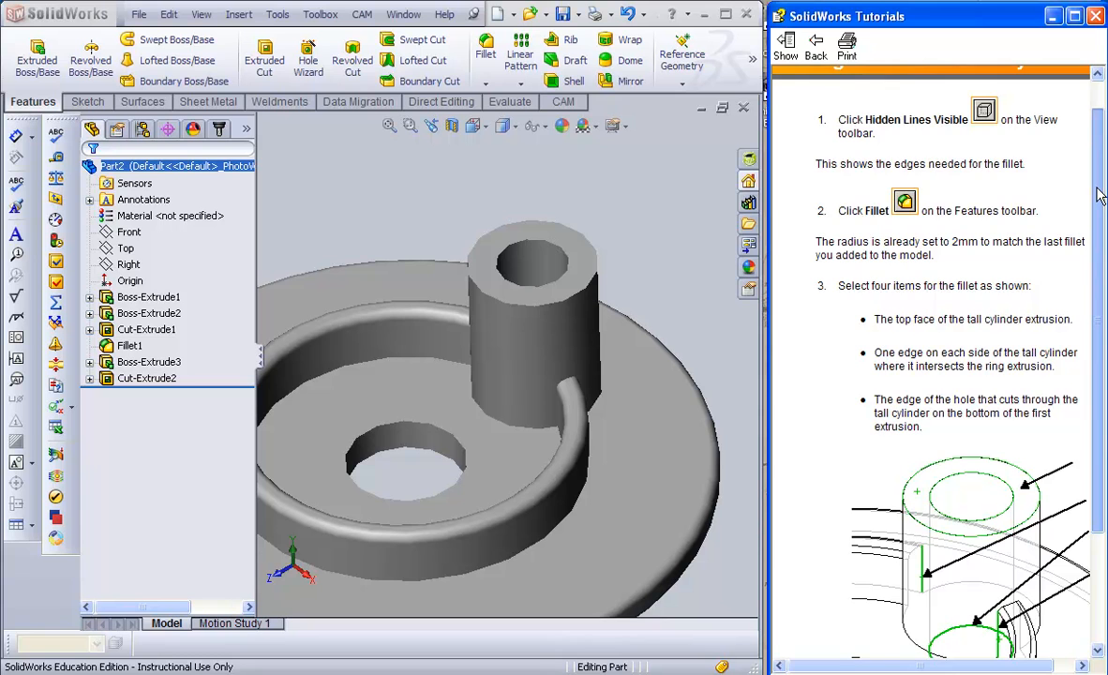
{"action": "scroll", "coordinate": [1031, 214], "scroll_direction": "down", "scroll_amount": 1}
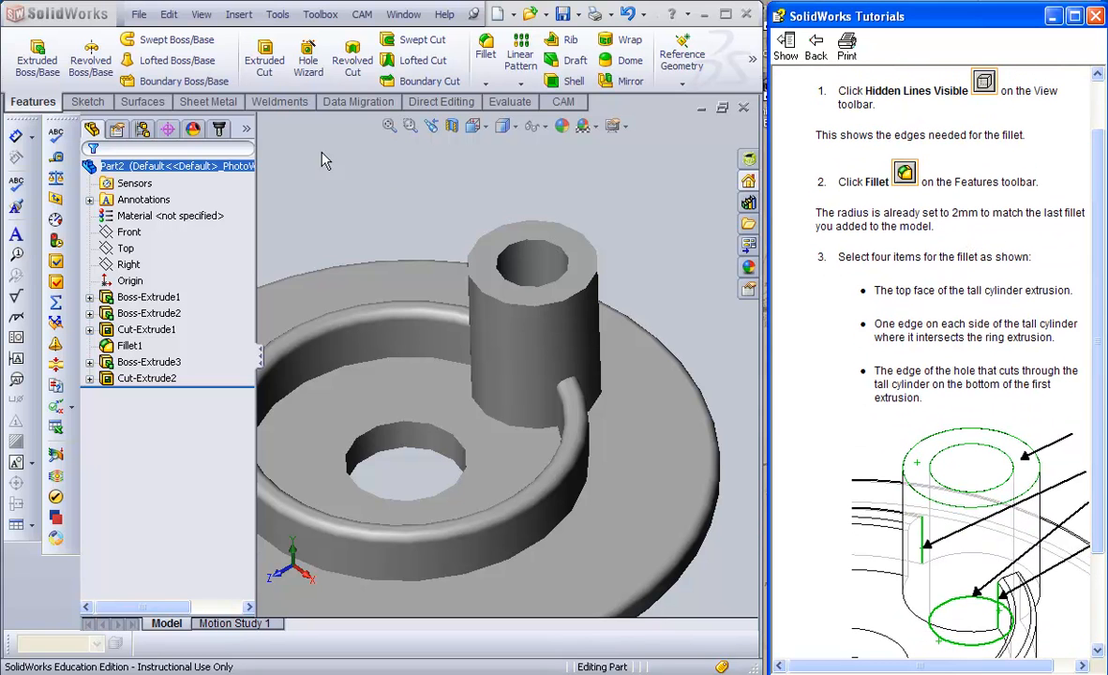
{"action": "left_click", "coordinate": [486, 47]}
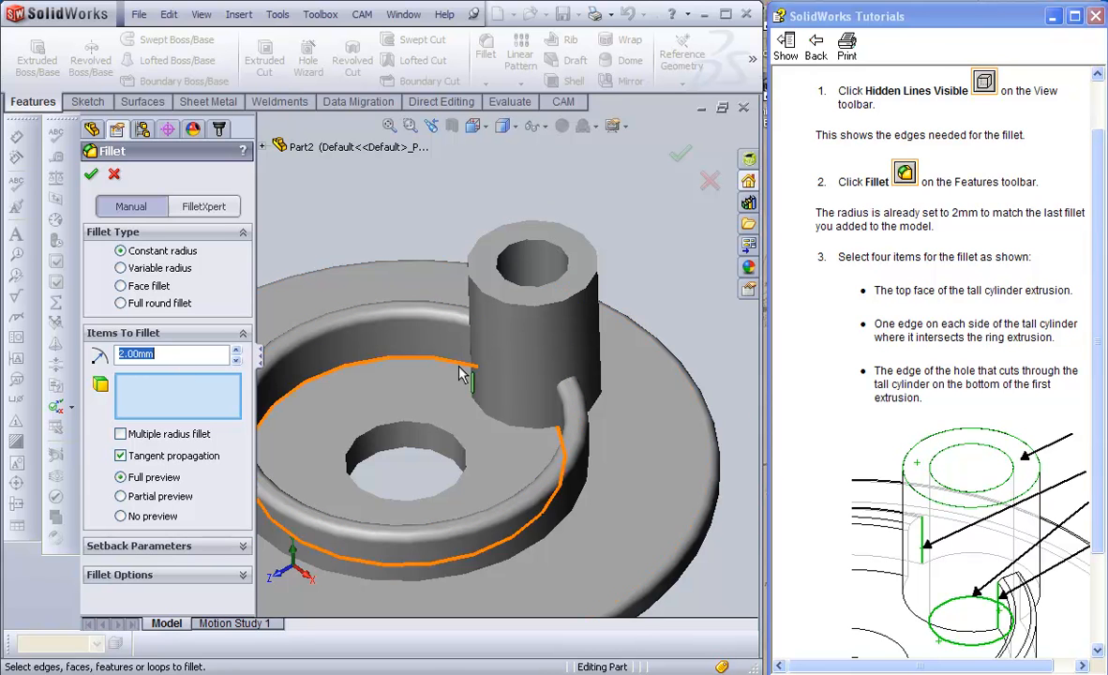
{"action": "left_click", "coordinate": [565, 277]}
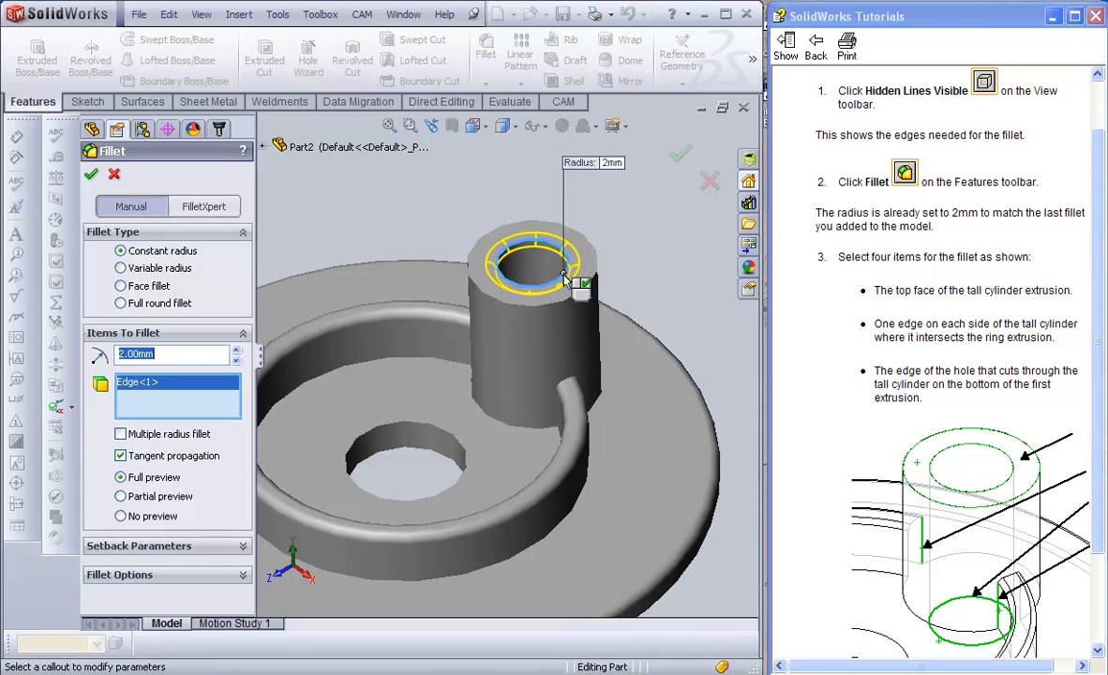
{"action": "left_click", "coordinate": [493, 343]}
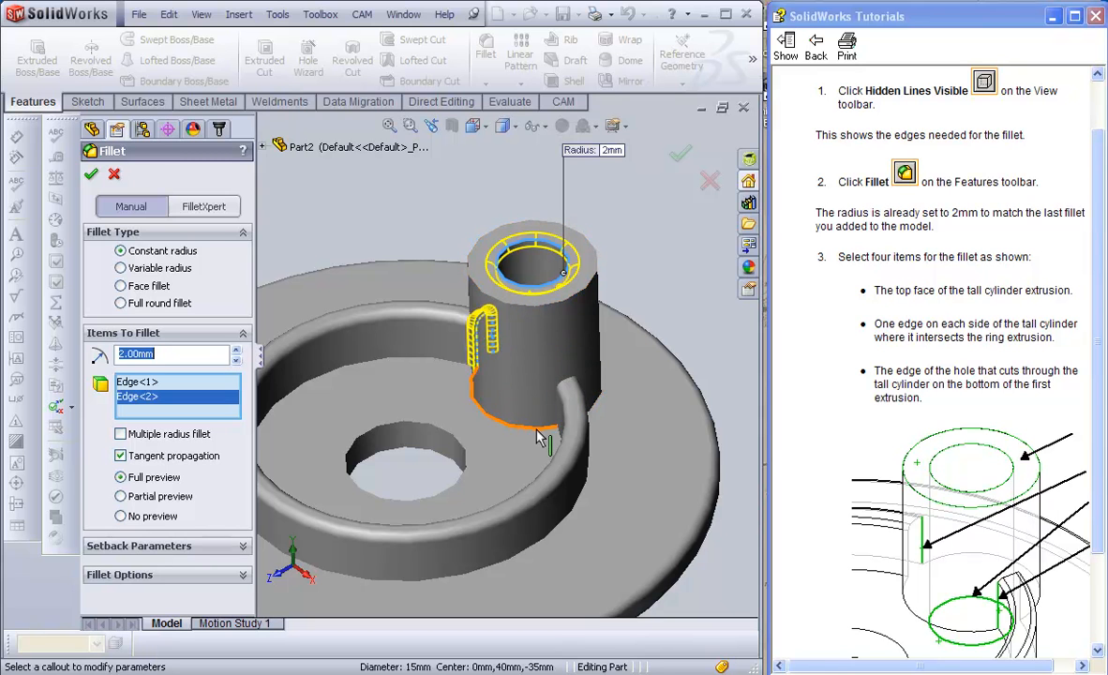
{"action": "left_click", "coordinate": [588, 369]}
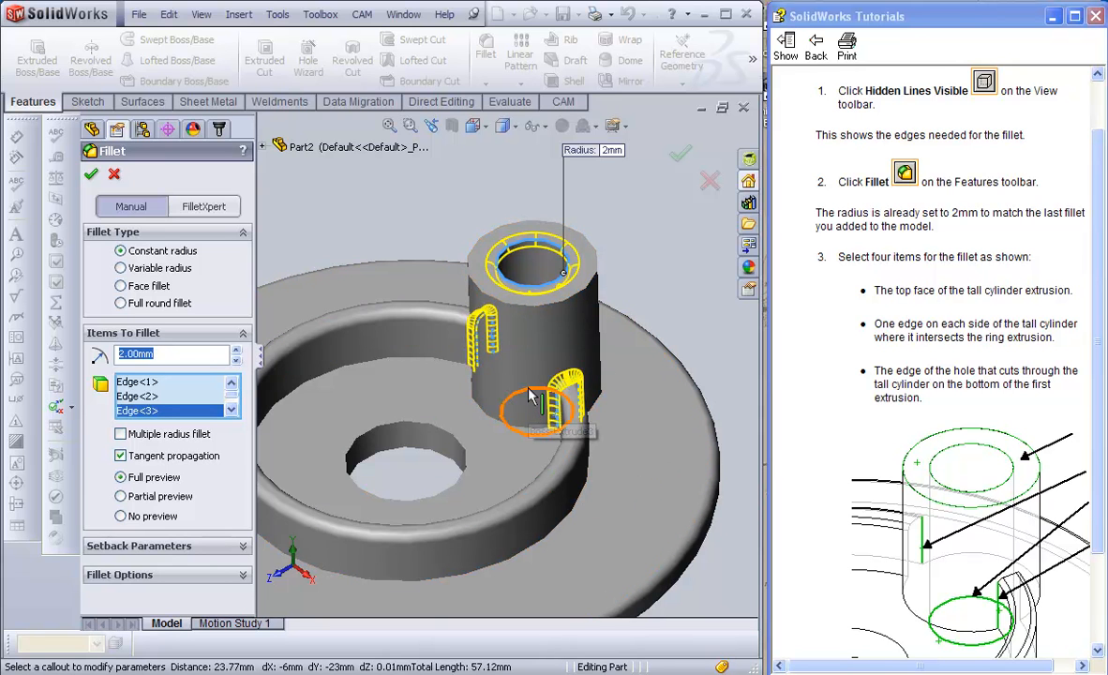
{"action": "left_click", "coordinate": [532, 420]}
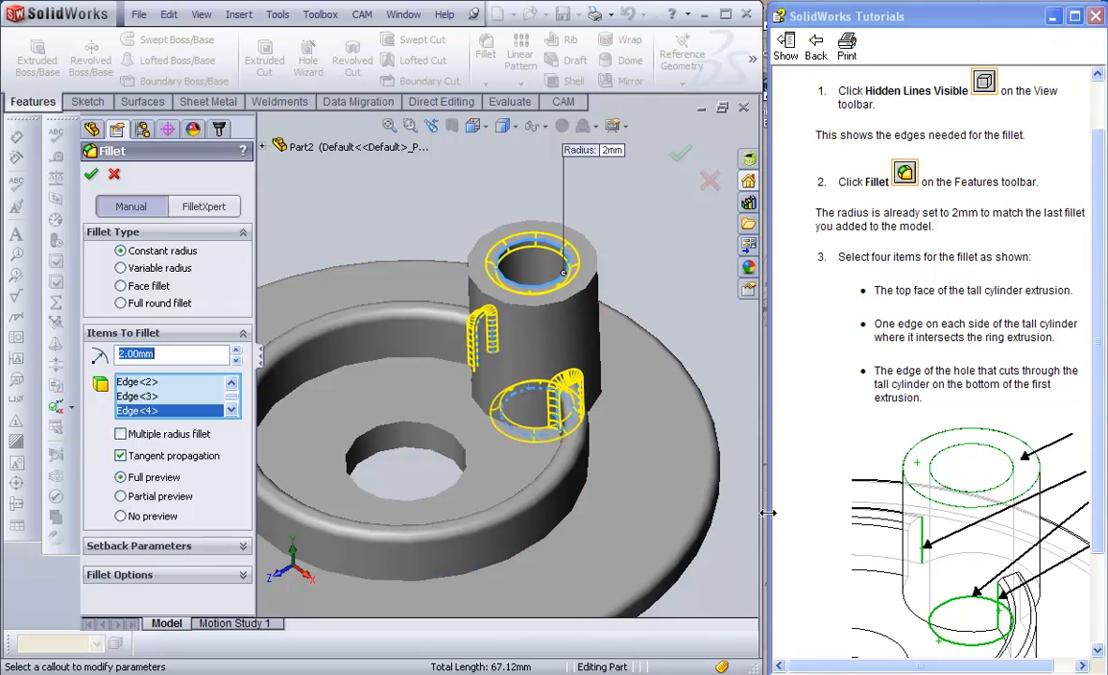
{"action": "scroll", "coordinate": [1102, 499], "scroll_direction": "down", "scroll_amount": 3}
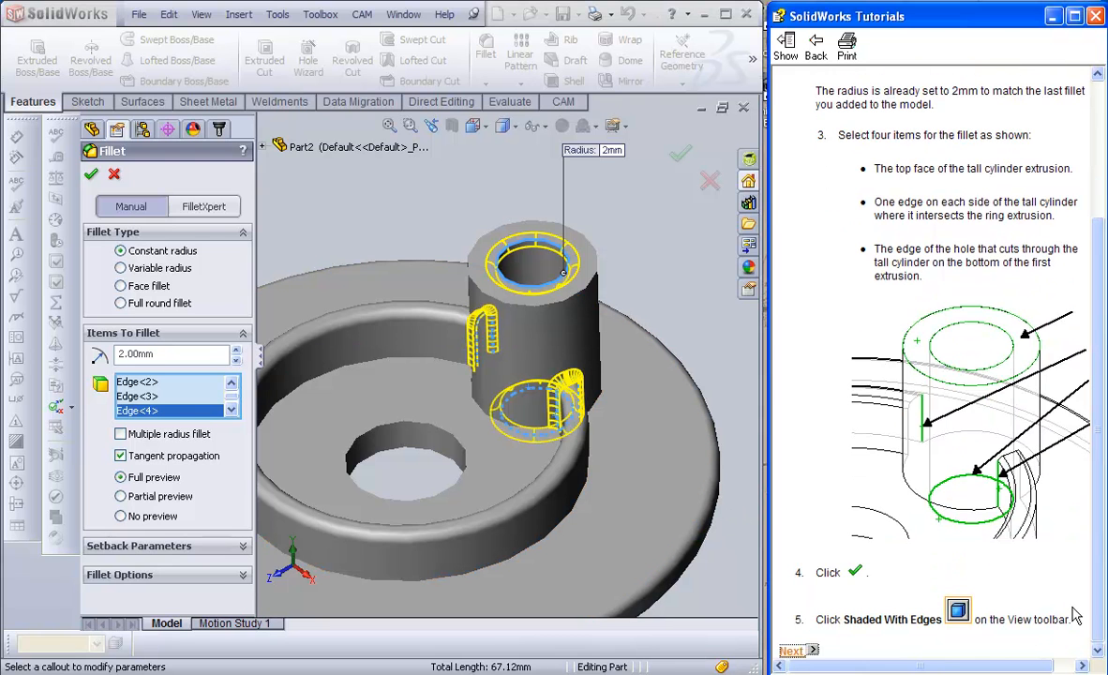
{"action": "left_click", "coordinate": [91, 174]}
{"action": "middle_click_drag", "start_coordinate": [652, 304], "coordinate": [620, 340]}
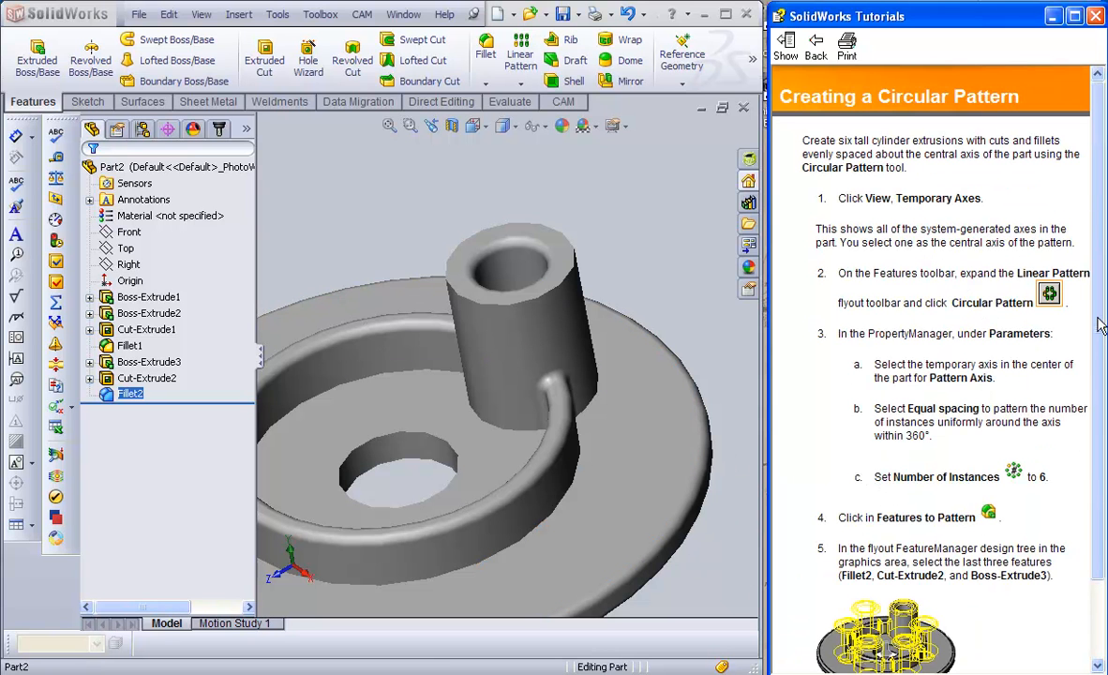
- Read the Creating a Circular Pattern instructions and examine the filleted tall cylinder from several views
{"action": "scroll", "coordinate": [1008, 310], "scroll_direction": "down", "scroll_amount": 2}
{"action": "left_click_drag", "start_coordinate": [1096, 258], "coordinate": [1096, 198]}
{"action": "left_click", "coordinate": [646, 256]}
{"action": "scroll", "coordinate": [682, 273], "scroll_direction": "up", "scroll_amount": 1}
{"action": "scroll", "coordinate": [682, 274], "scroll_direction": "up", "scroll_amount": 2}
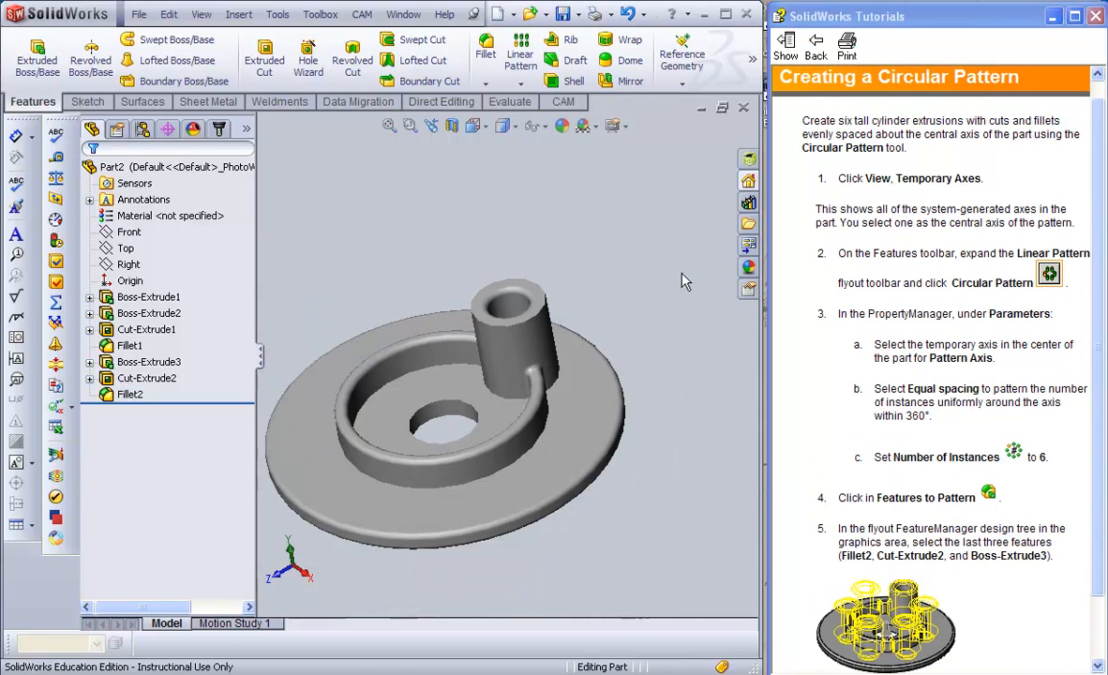
{"action": "mouse_move", "coordinate": [629, 297]}
{"action": "middle_mouse_down"}
{"action": "mouse_move", "coordinate": [624, 306]}
{"action": "mouse_move", "coordinate": [617, 281]}
{"action": "middle_mouse_up"}
{"action": "scroll", "coordinate": [608, 277], "scroll_direction": "down", "scroll_amount": 2}
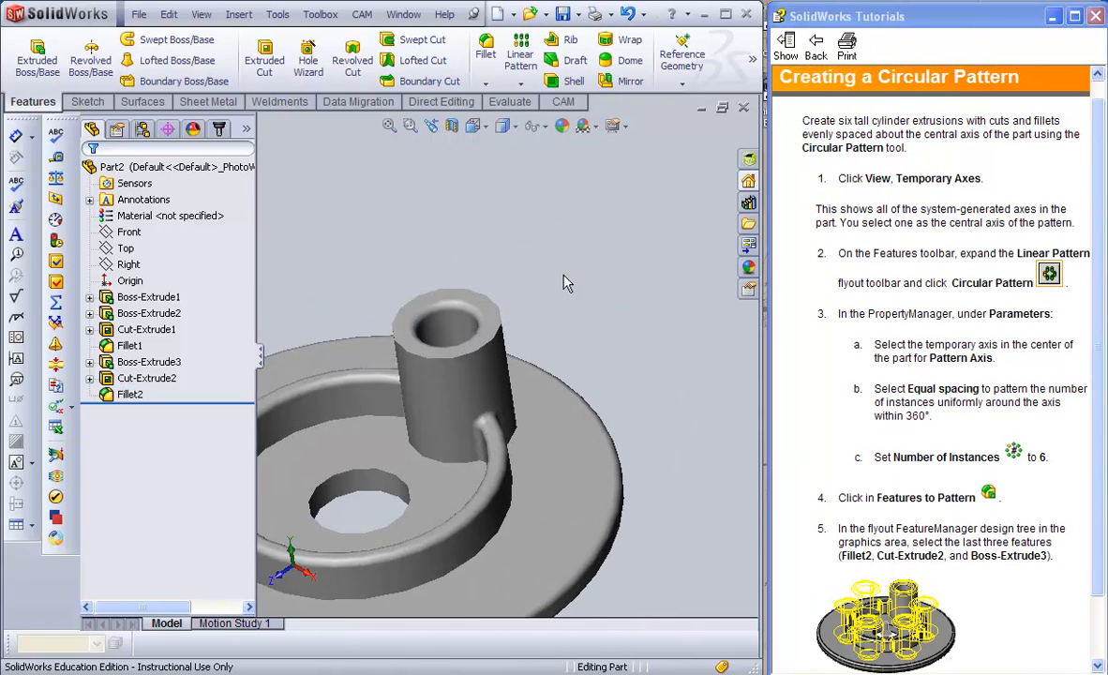
{"action": "scroll", "coordinate": [553, 291], "scroll_direction": "up", "scroll_amount": 3}
{"action": "scroll", "coordinate": [450, 415], "scroll_direction": "down", "scroll_amount": 1}
{"action": "middle_click_drag", "start_coordinate": [421, 431], "coordinate": [414, 456]}
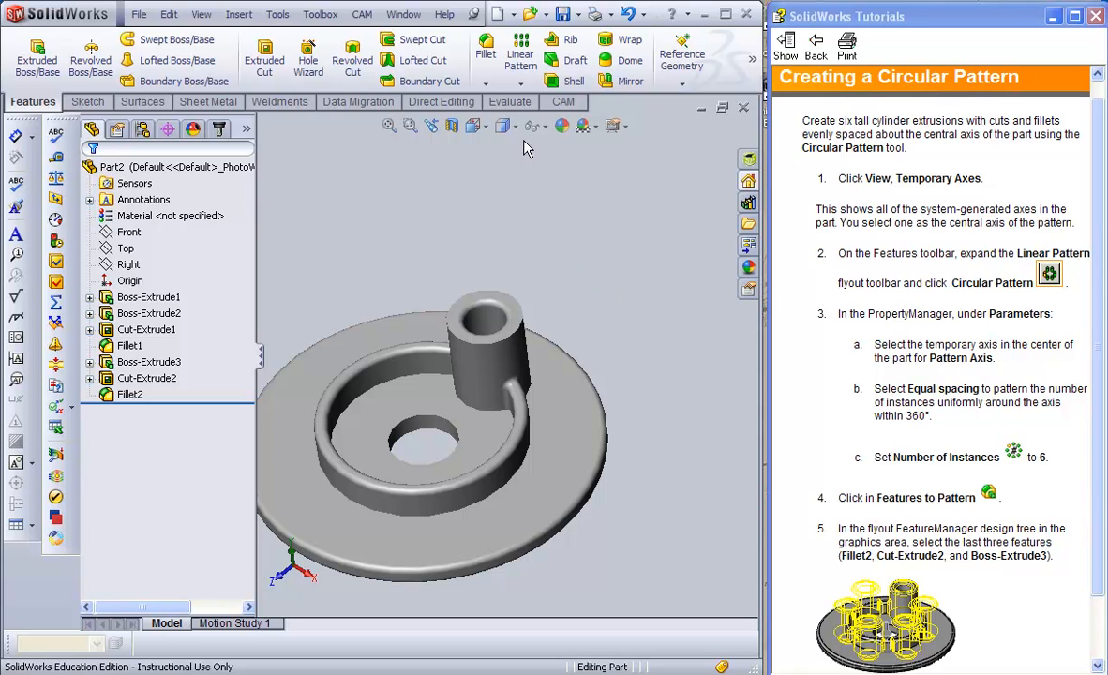
- Start a circular pattern using the cylindrical face of the central hole as the pattern axis
{"action": "left_click", "coordinate": [523, 87]}
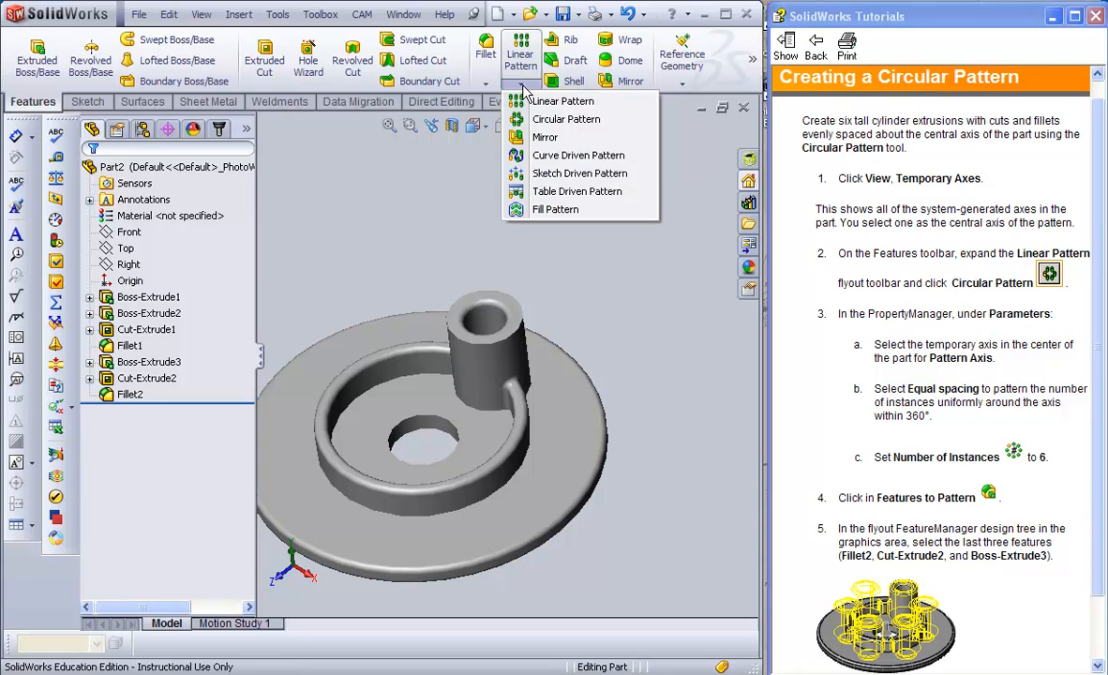
{"action": "left_click", "coordinate": [518, 120]}
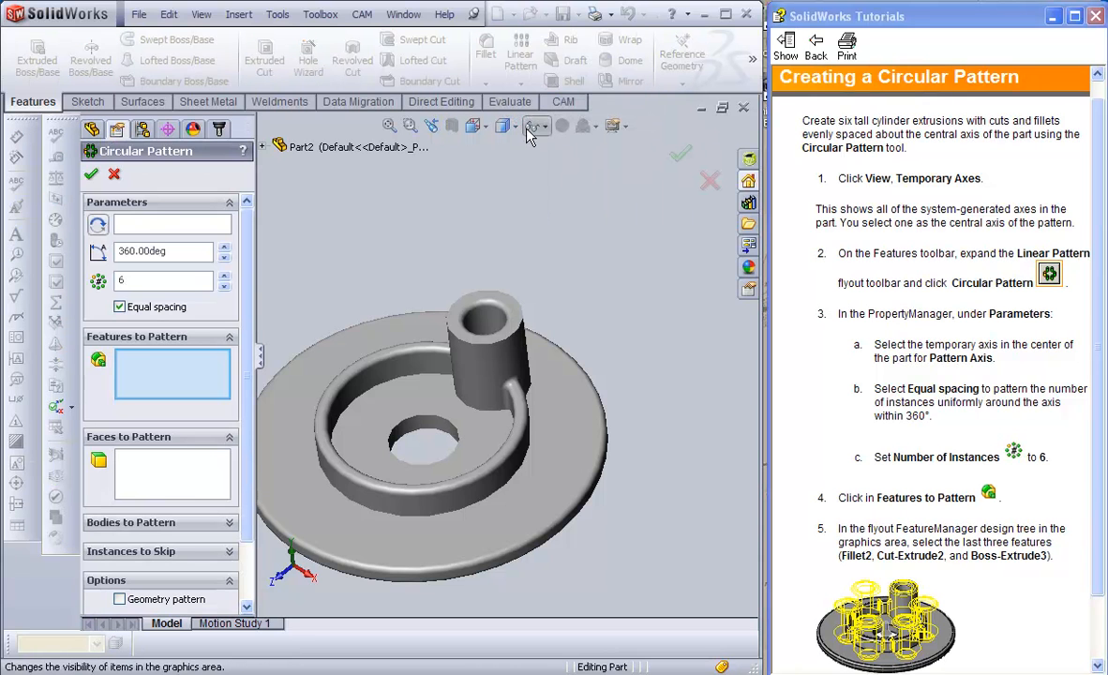
{"action": "left_click", "coordinate": [133, 226]}
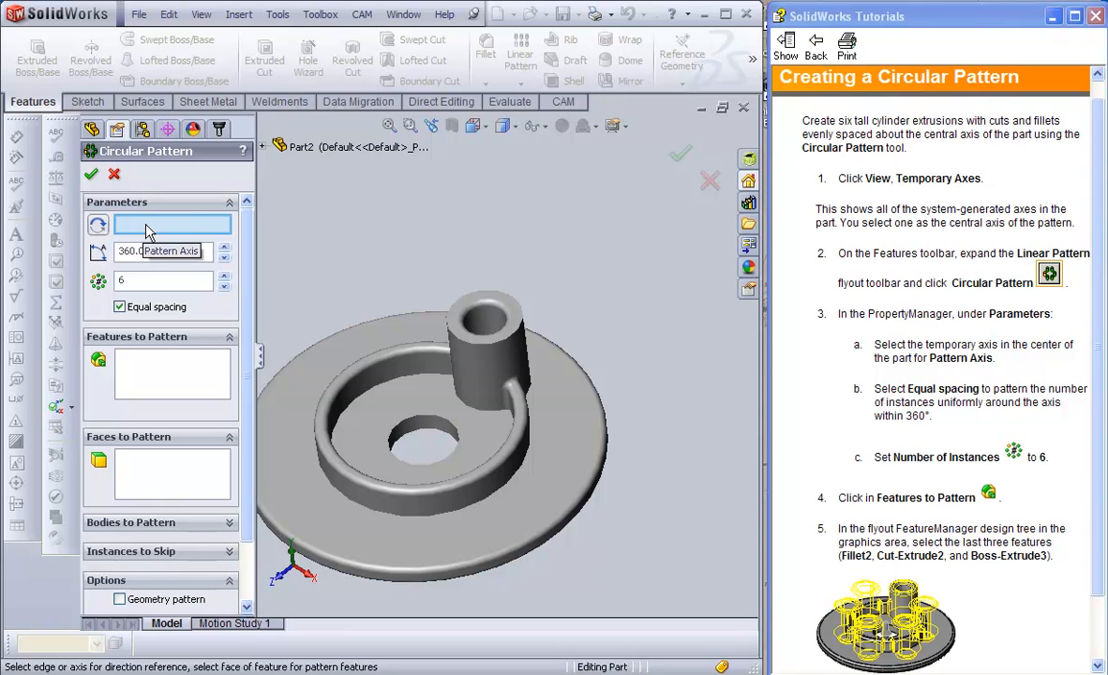
{"action": "left_click", "coordinate": [424, 431]}
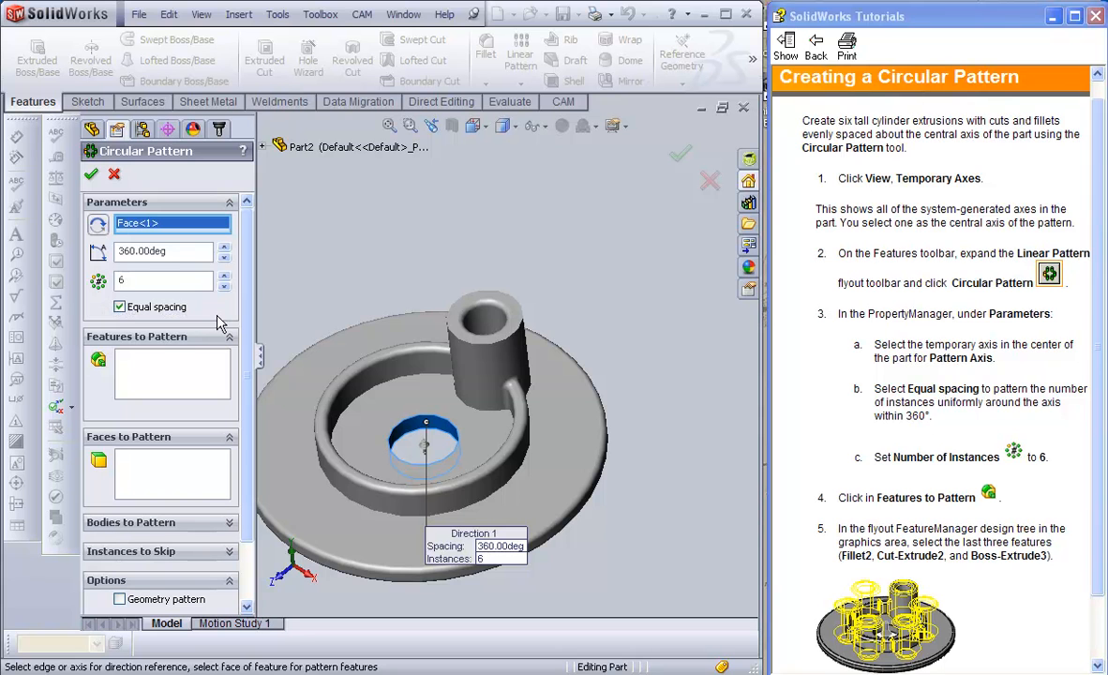
- Pattern Boss-Extrude3, Cut-Extrude2 and Fillet2 as 6 equally spaced instances over 360 degrees and accept the circular pattern
{"action": "left_click", "coordinate": [134, 370]}
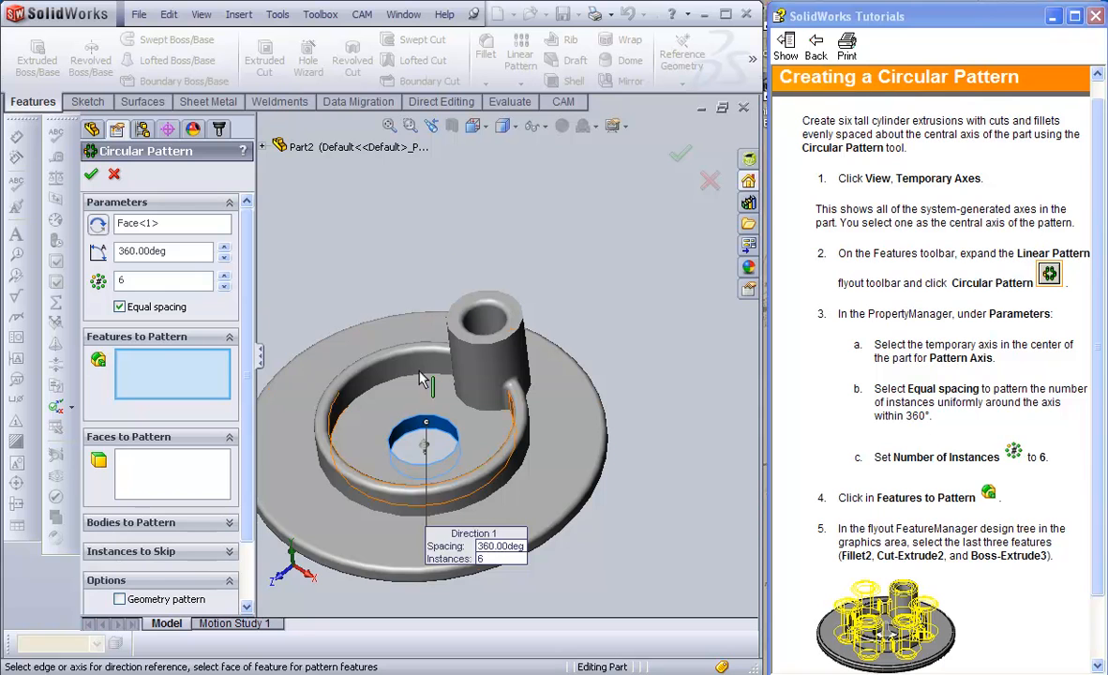
{"action": "scroll", "coordinate": [468, 314], "scroll_direction": "down", "scroll_amount": 5}
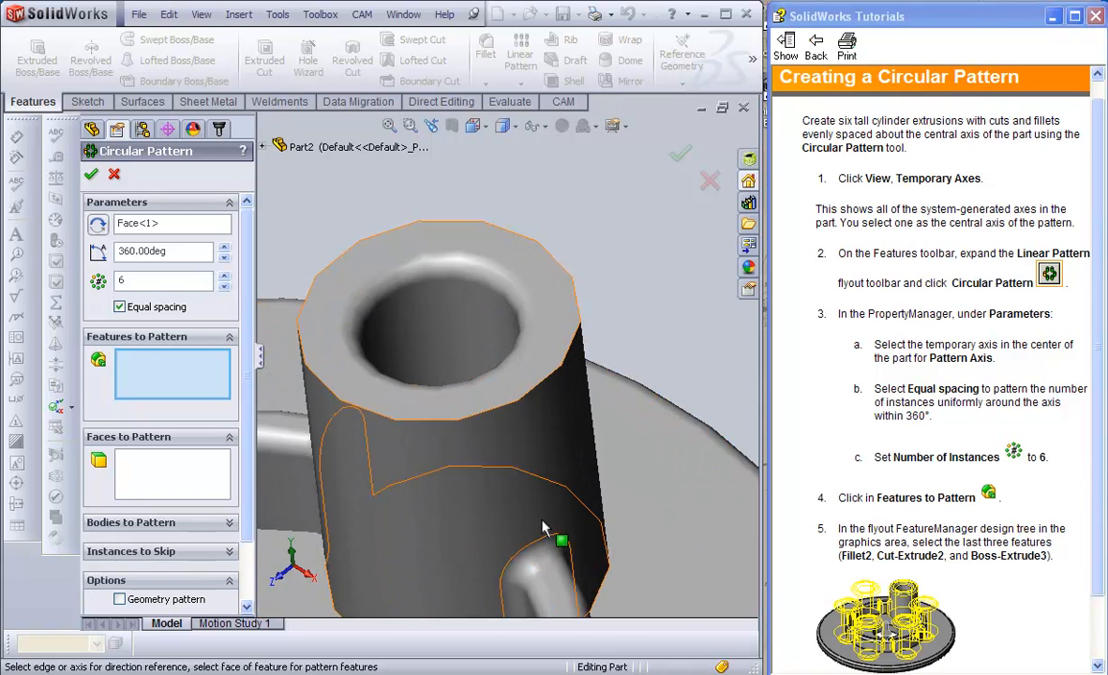
{"action": "scroll", "coordinate": [469, 366], "scroll_direction": "up", "scroll_amount": 5}
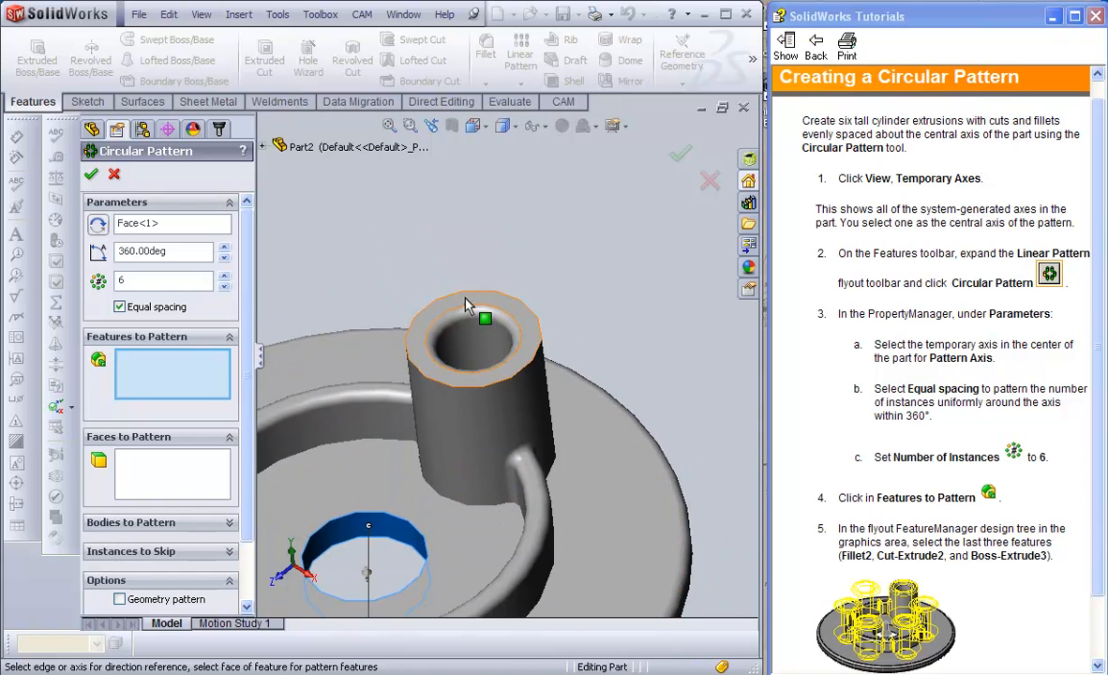
{"action": "scroll", "coordinate": [386, 317], "scroll_direction": "up", "scroll_amount": 3}
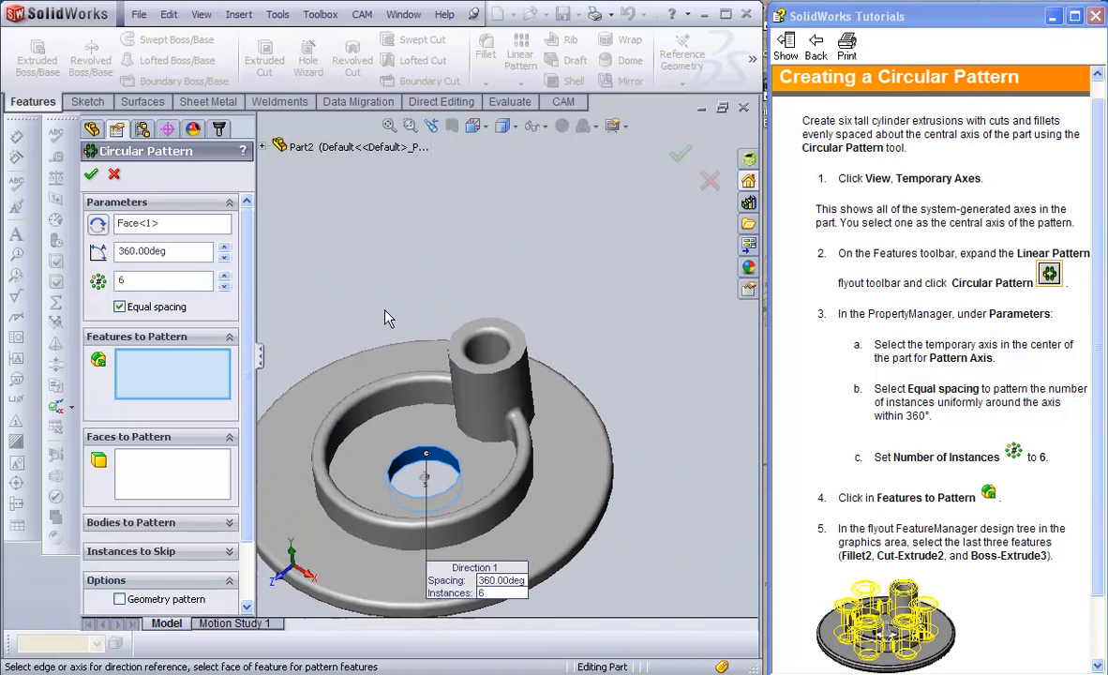
{"action": "left_click", "coordinate": [266, 149]}
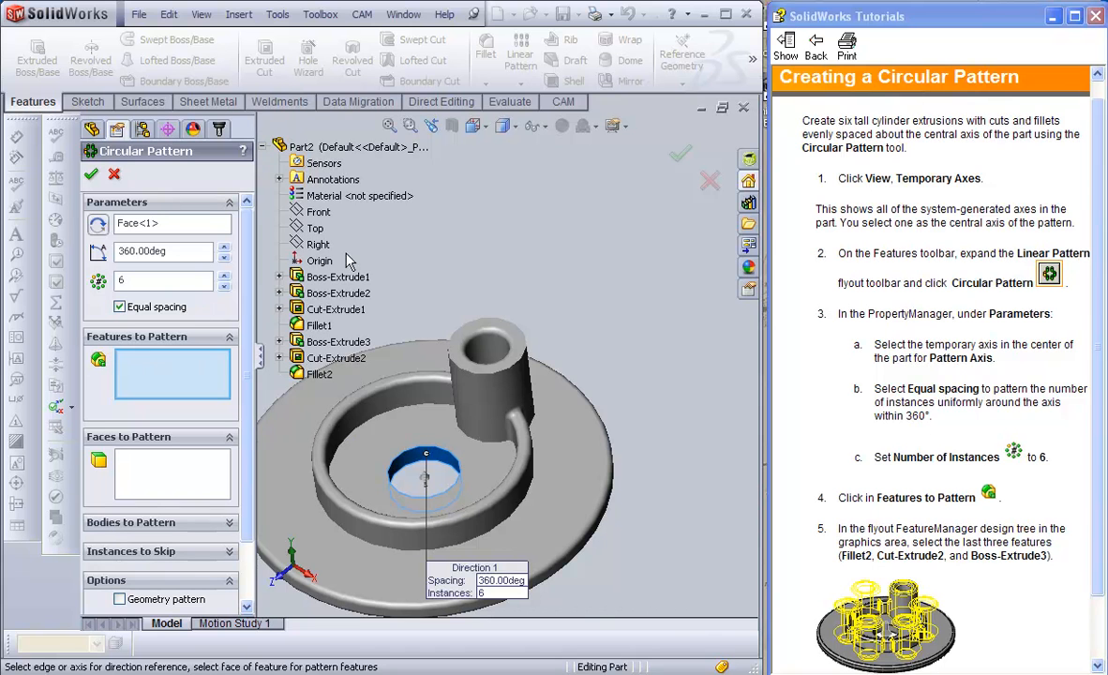
{"action": "left_click", "coordinate": [335, 343]}
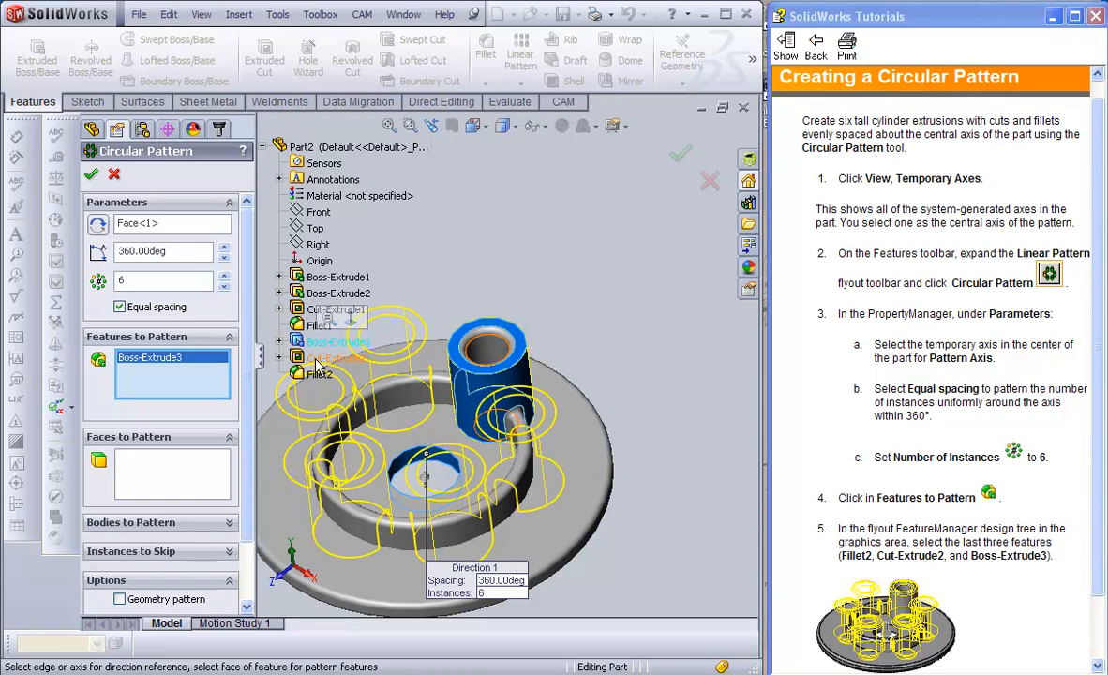
{"action": "left_click", "coordinate": [322, 358]}
{"action": "left_click", "coordinate": [319, 375]}
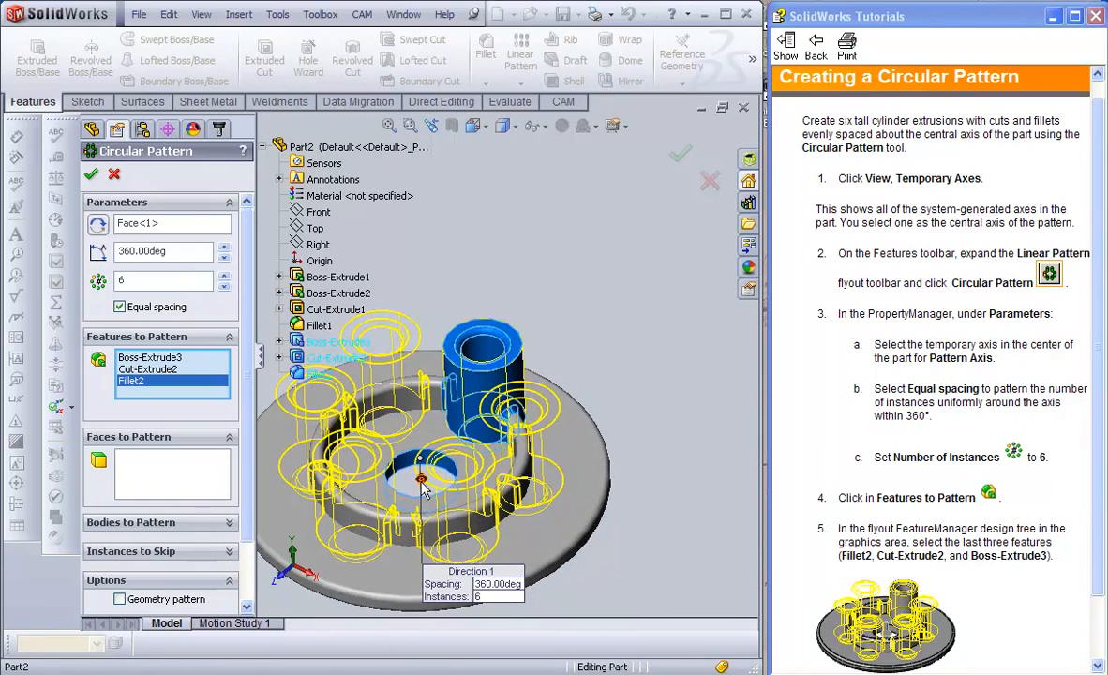
{"action": "scroll", "coordinate": [399, 471], "scroll_direction": "down", "scroll_amount": 3}
{"action": "middle_click_drag", "start_coordinate": [370, 439], "coordinate": [547, 424], "text": "ctrl"}
{"action": "scroll", "coordinate": [414, 423], "scroll_direction": "up", "scroll_amount": 1}
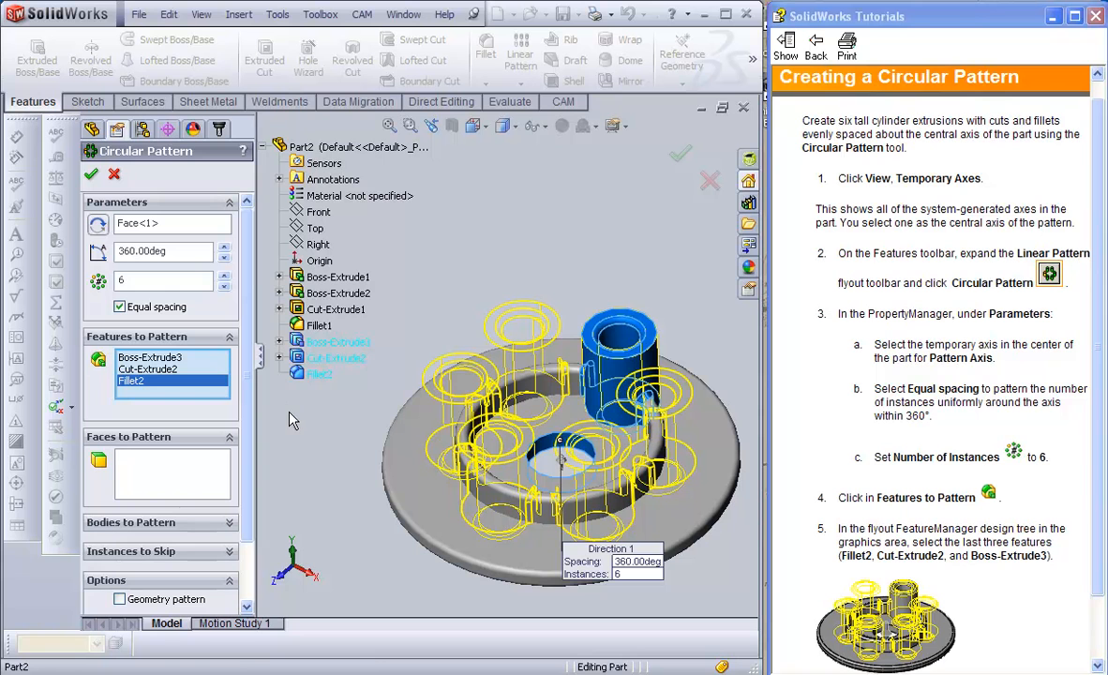
{"action": "left_click", "coordinate": [91, 174]}
{"action": "middle_click_drag", "start_coordinate": [497, 270], "coordinate": [534, 376]}
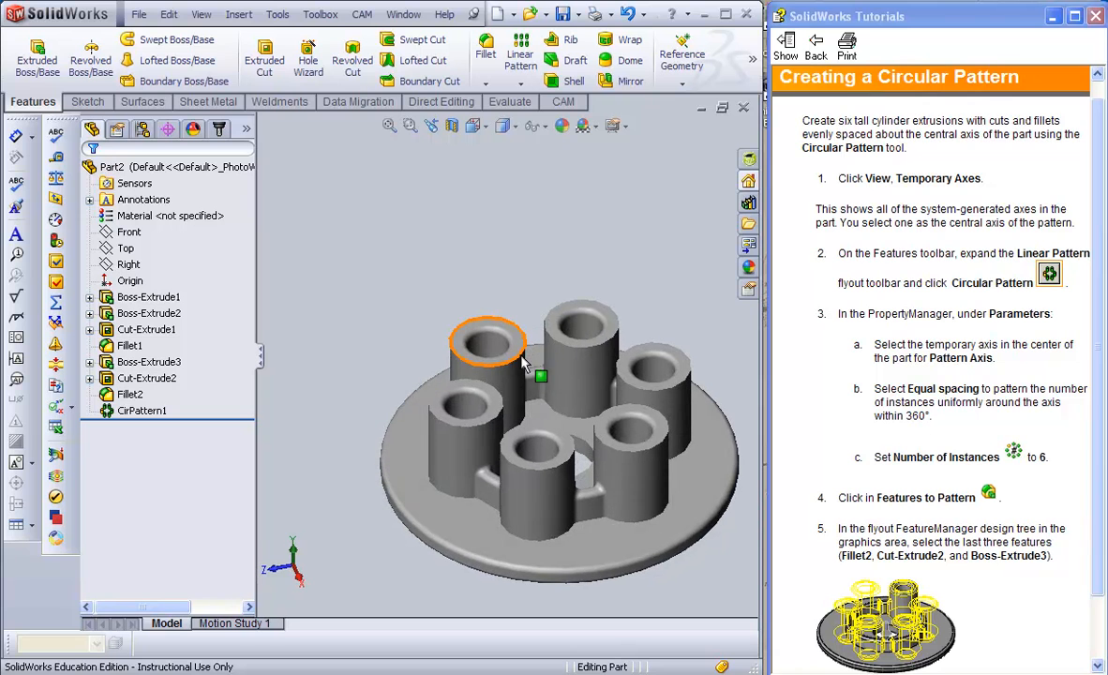
- Advance the tutorial past Creating a Circular Pattern and Adding the Last Fillet to the My First Drawing page
{"action": "left_click_drag", "start_coordinate": [1099, 507], "coordinate": [1101, 588]}
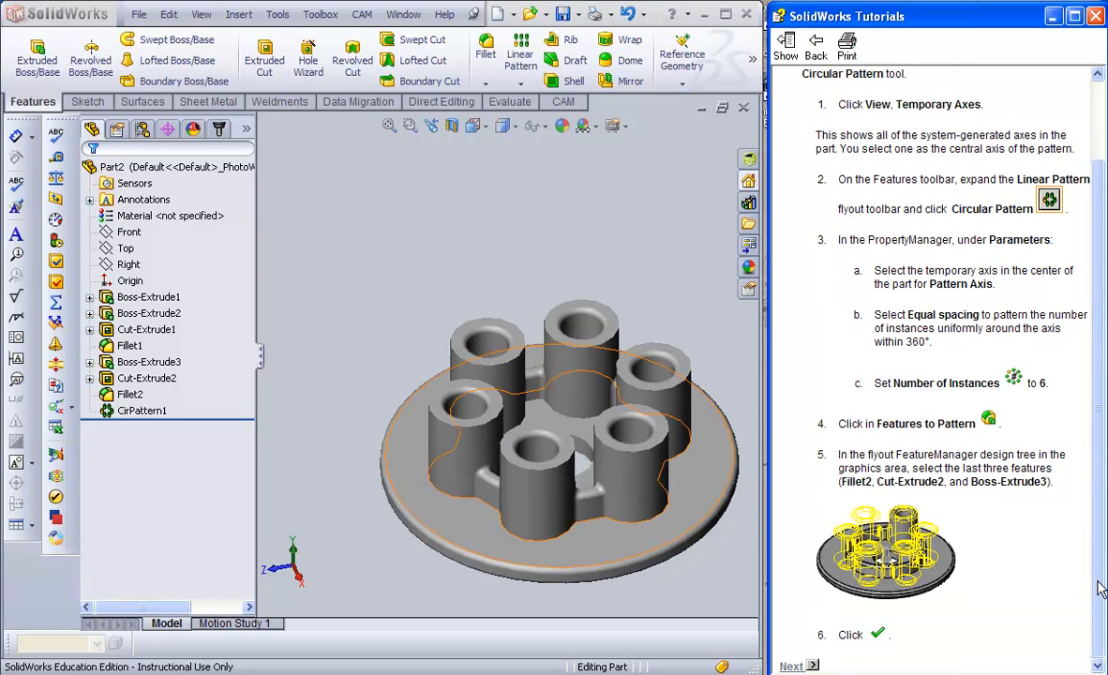
{"action": "left_click", "coordinate": [794, 666]}
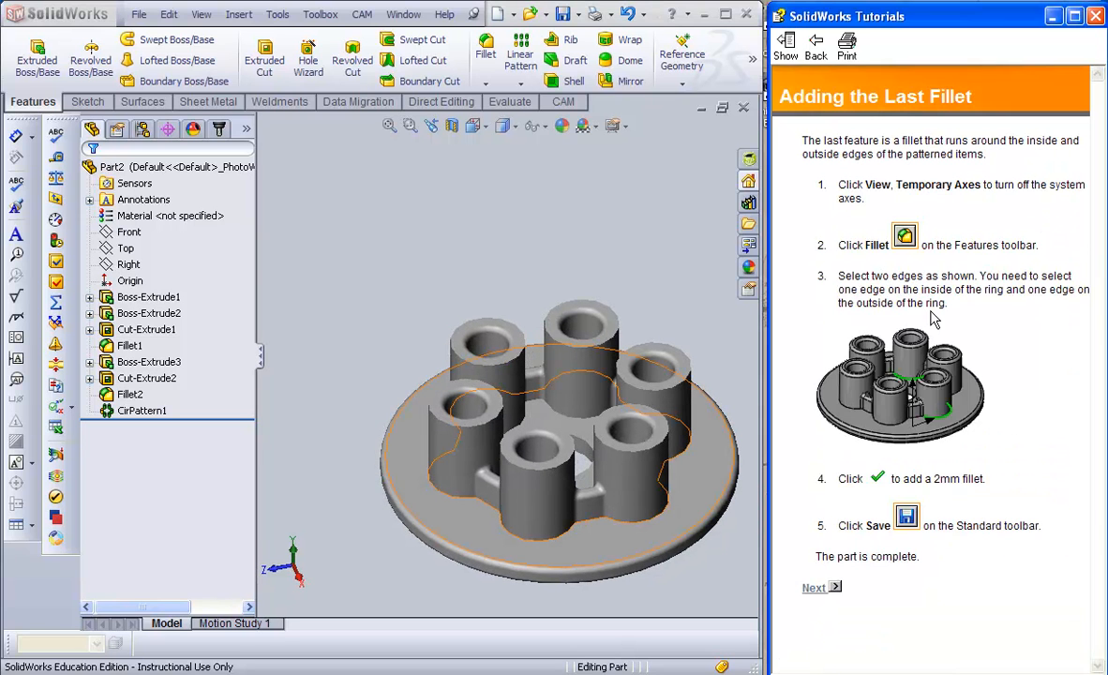
{"action": "left_click", "coordinate": [816, 591]}
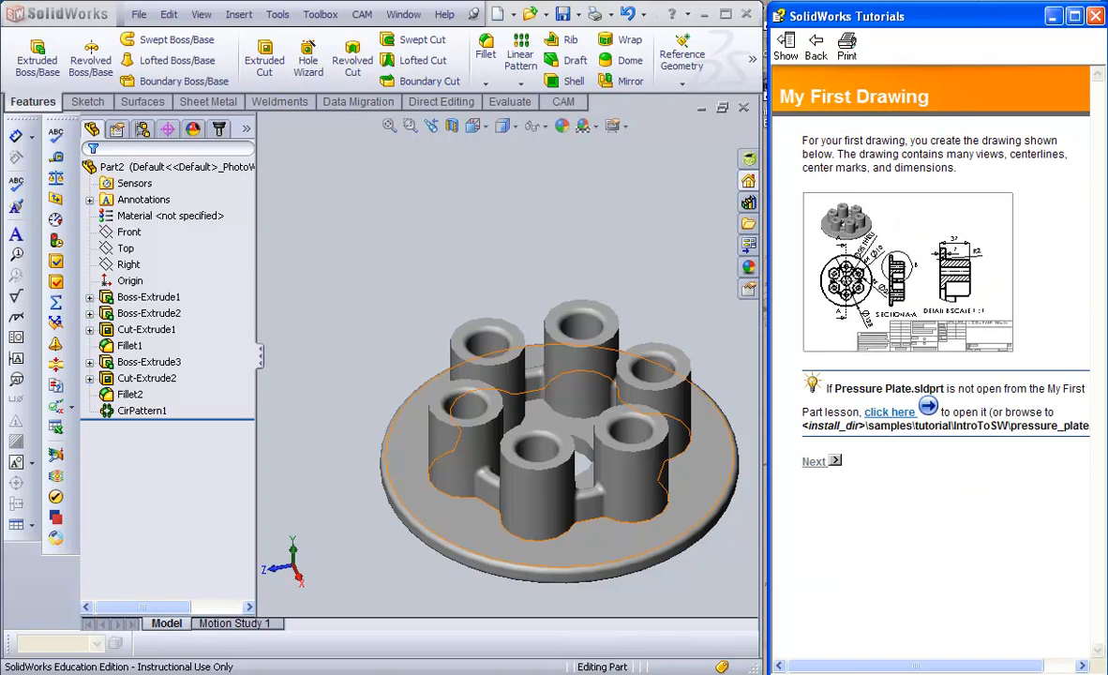